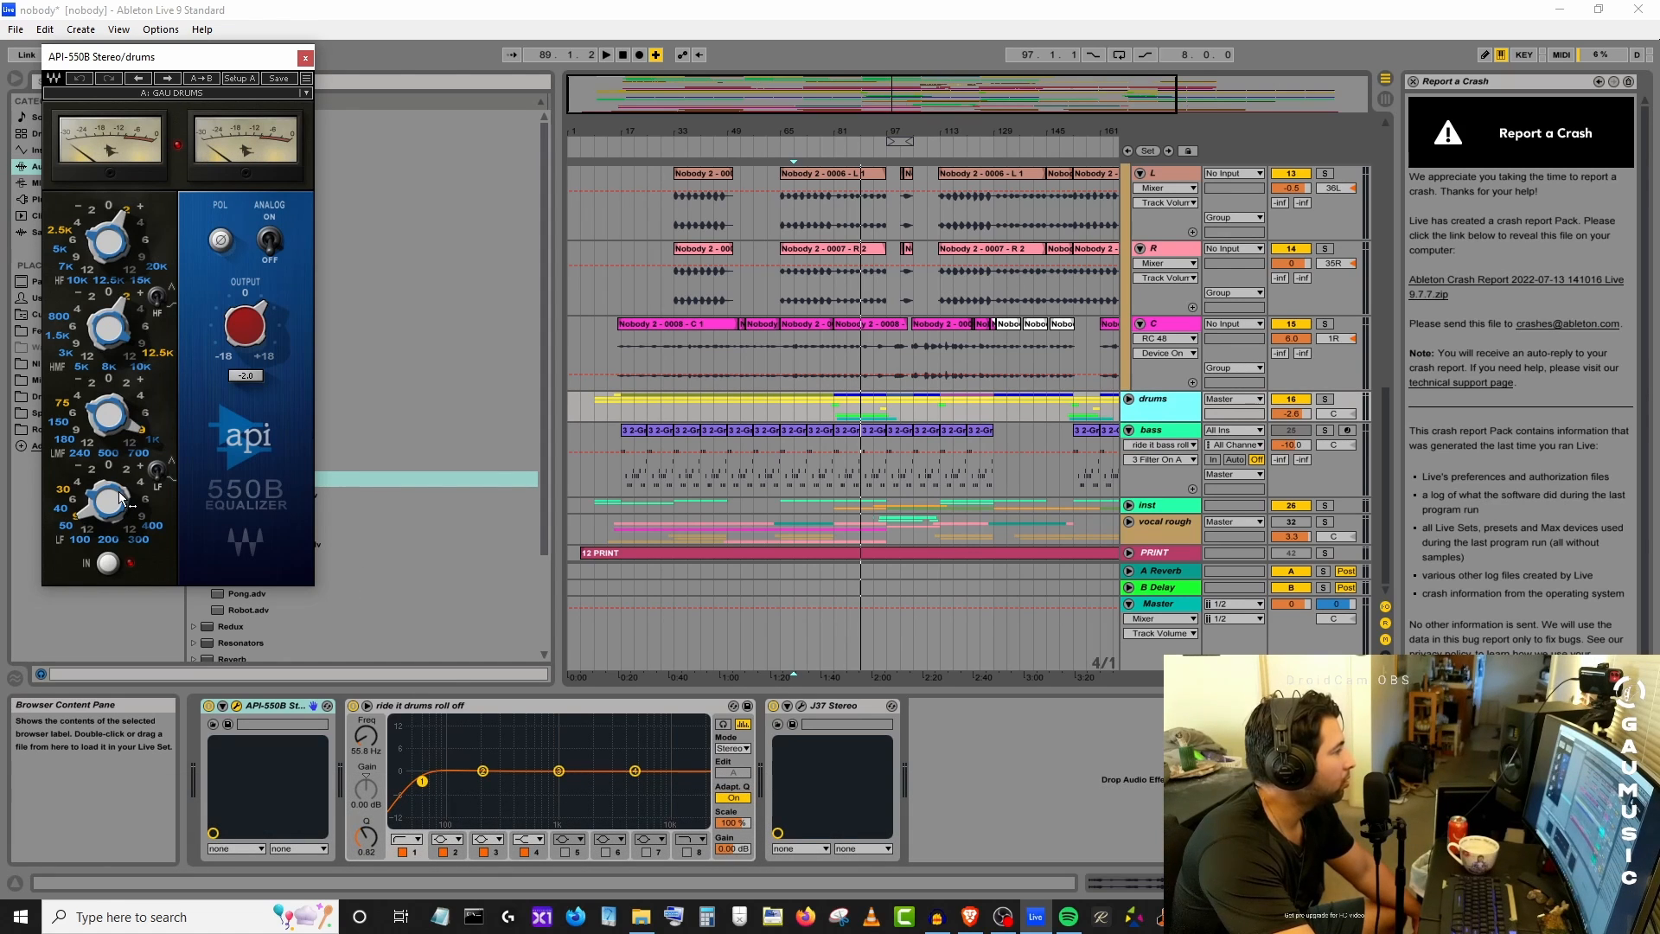
Load the GAU DRUMS user preset in the API-550B Stereo equalizer on the drums group.
{"action": "left_click", "coordinate": [235, 93]}
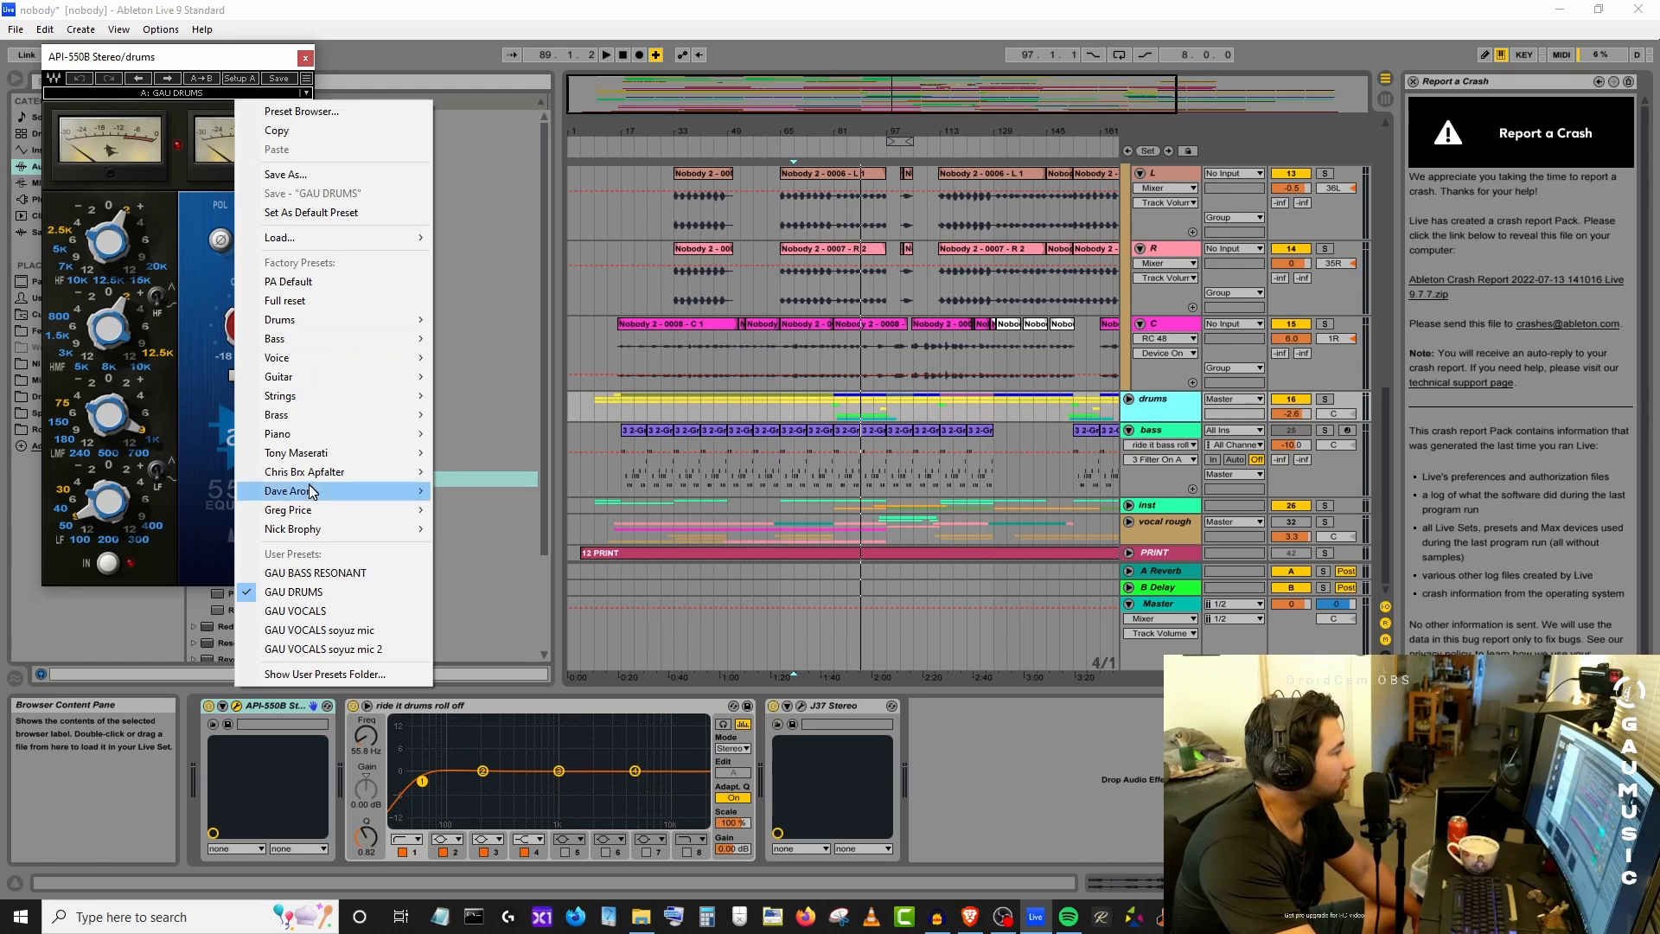
{"action": "left_click", "coordinate": [294, 592]}
{"action": "left_click", "coordinate": [209, 93]}
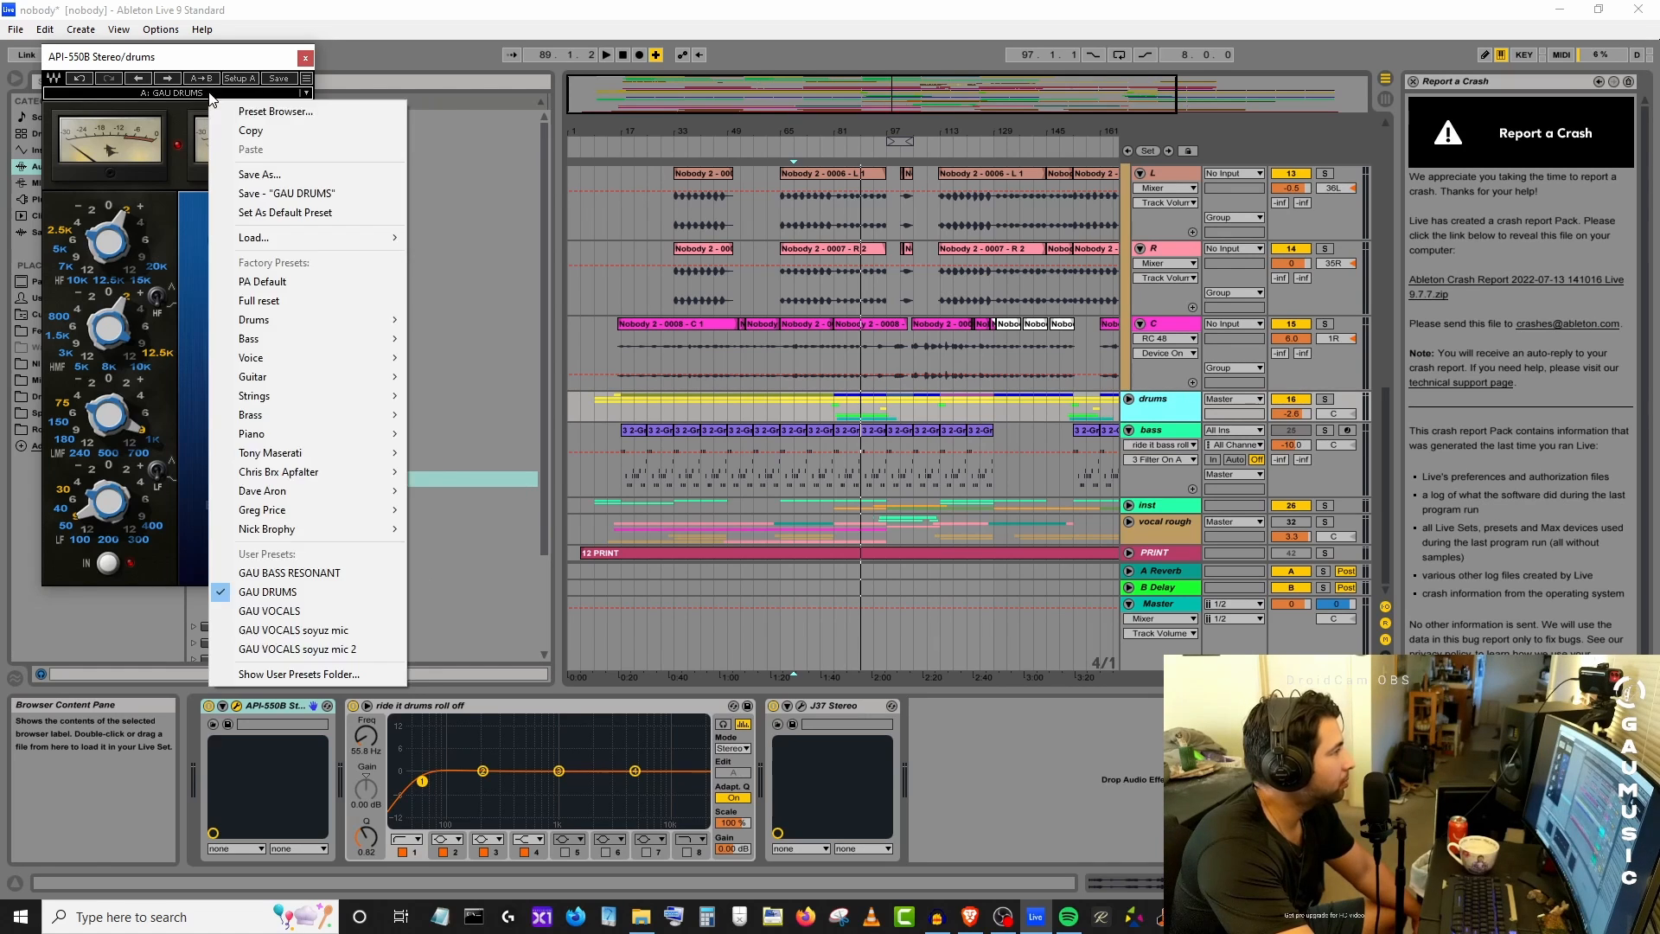
{"action": "left_click", "coordinate": [303, 592]}
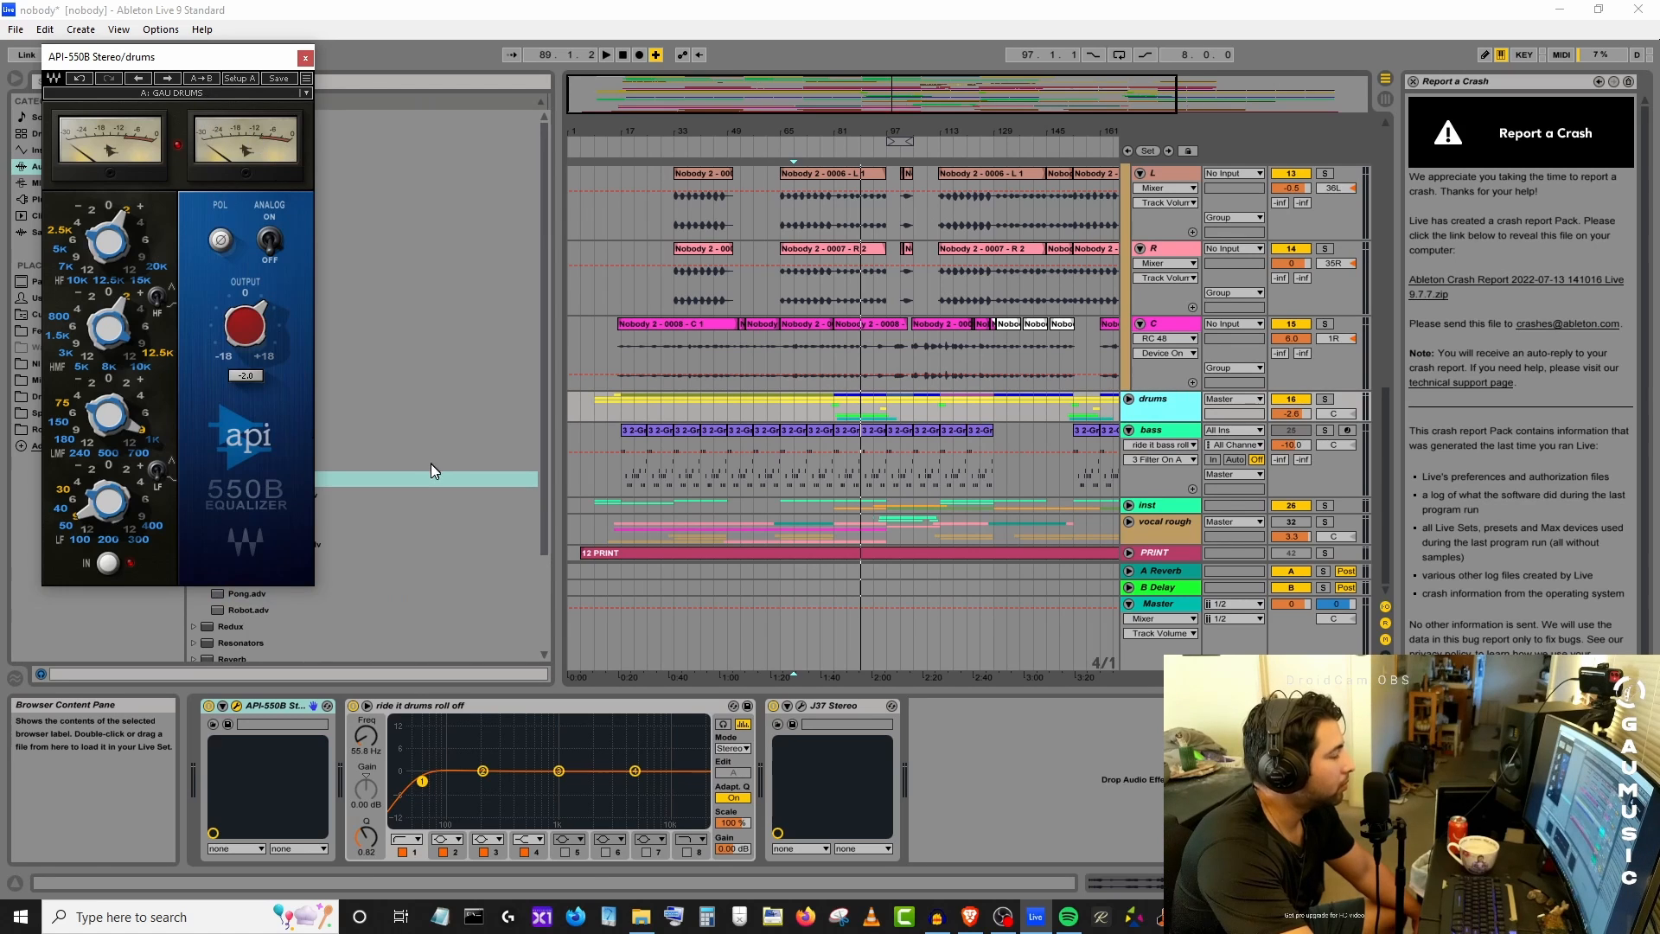
{"action": "left_click", "coordinate": [1001, 919]}
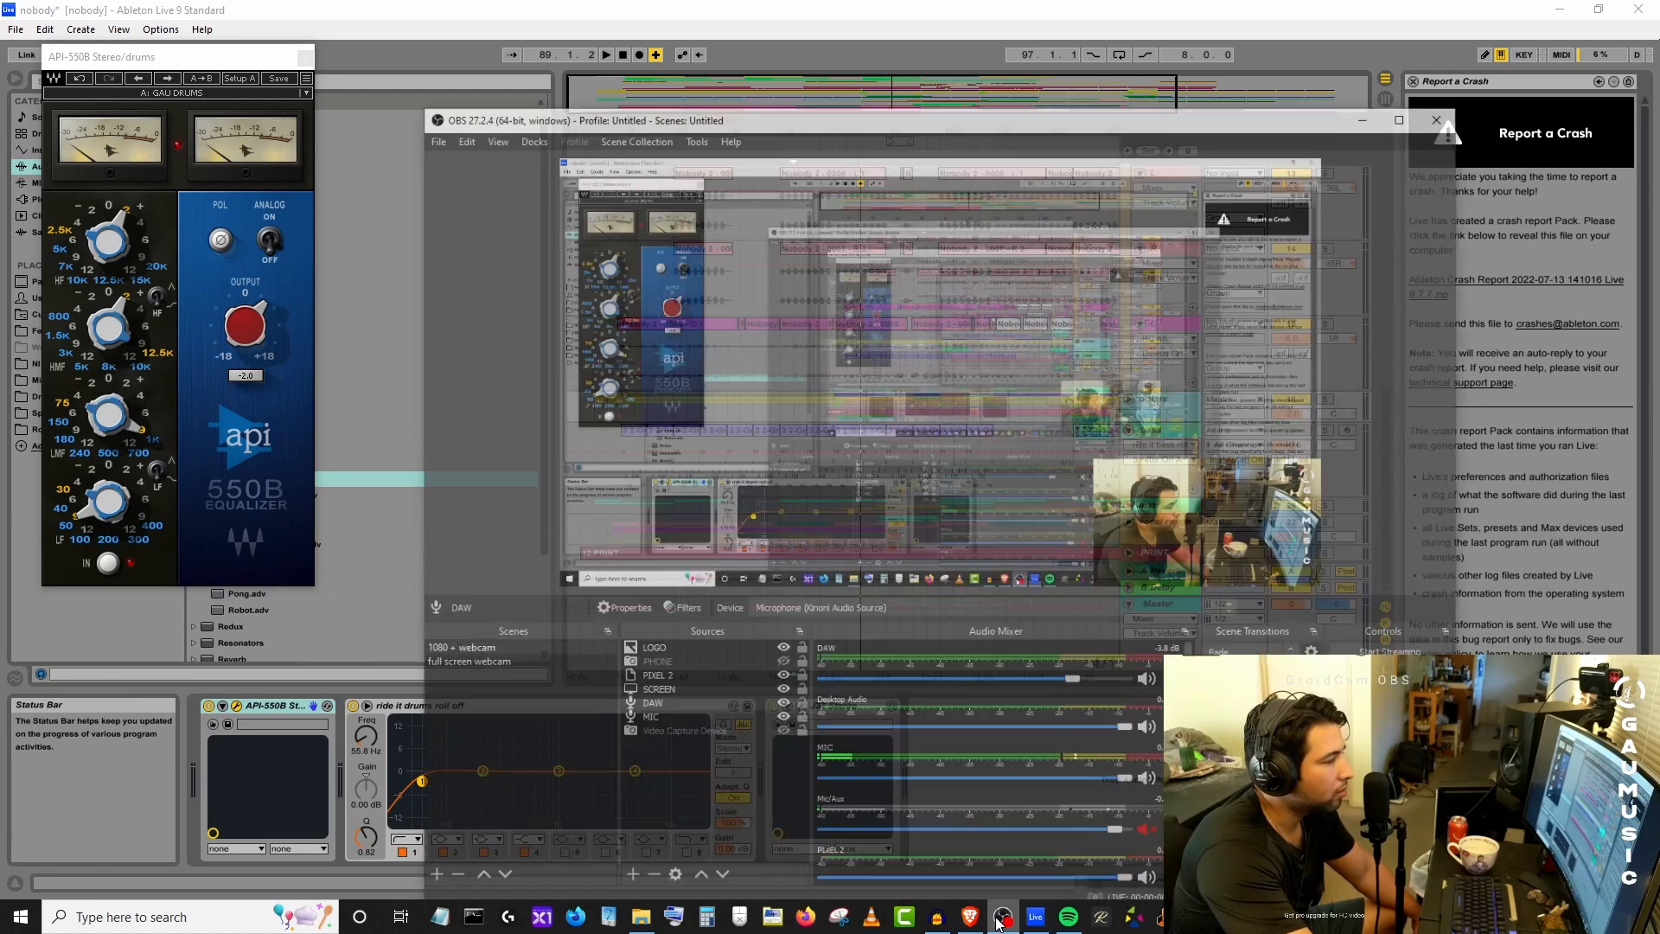
{"action": "left_click", "coordinate": [1000, 919]}
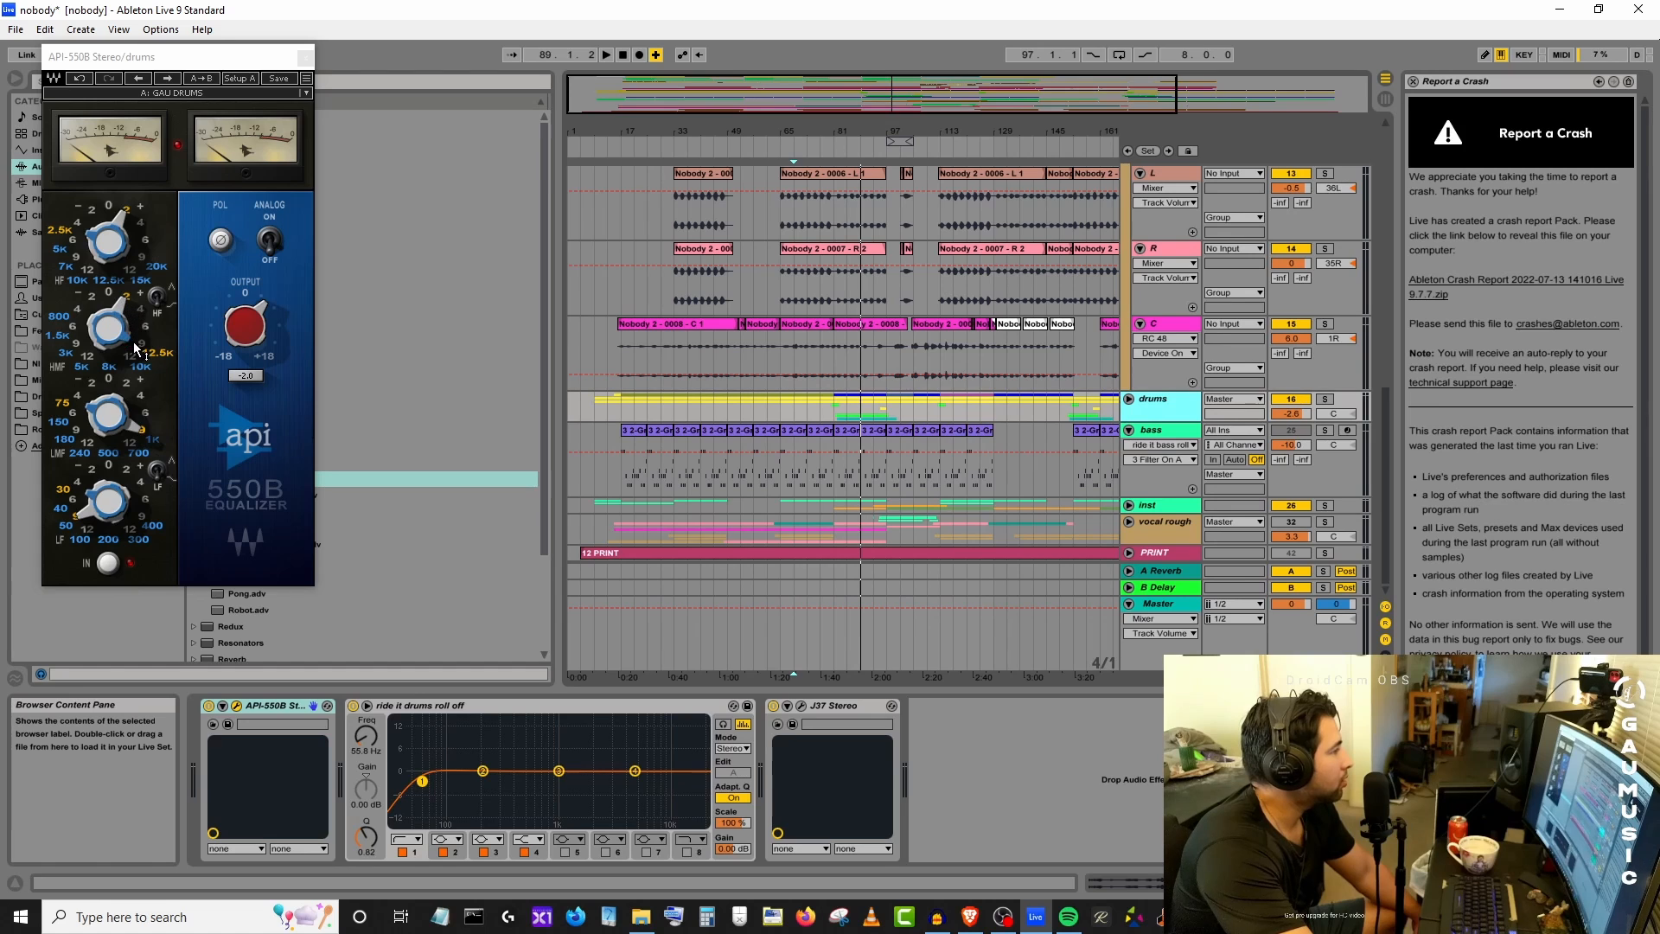
{"action": "mouse_move", "coordinate": [134, 343]}
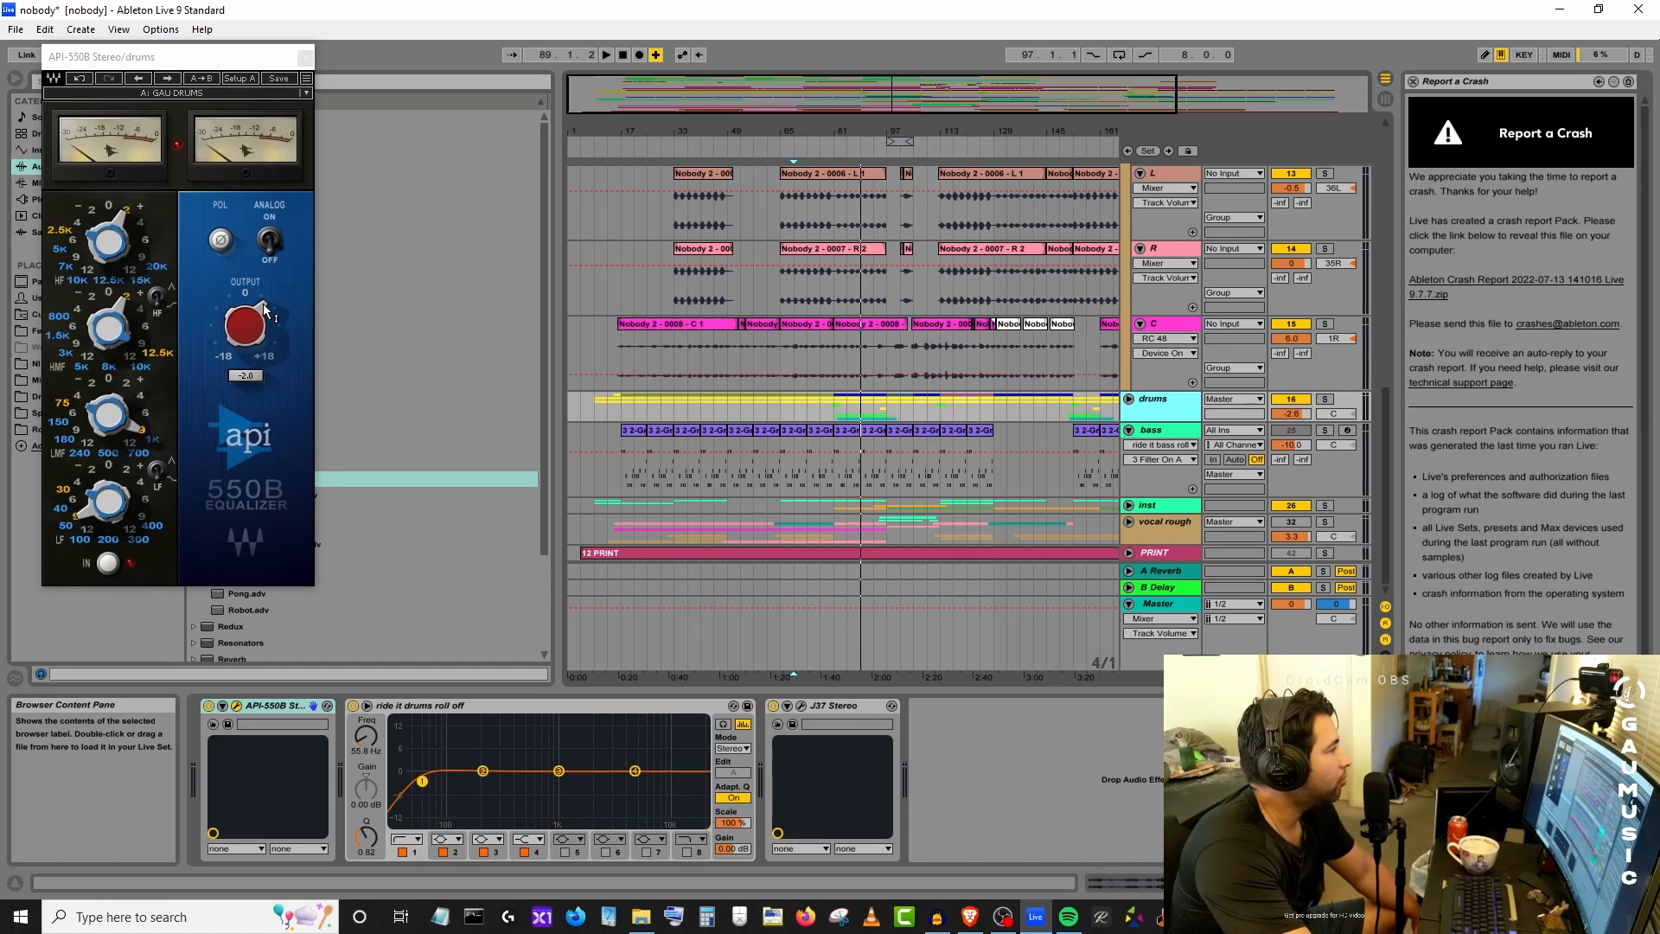
{"action": "mouse_move", "coordinate": [266, 310]}
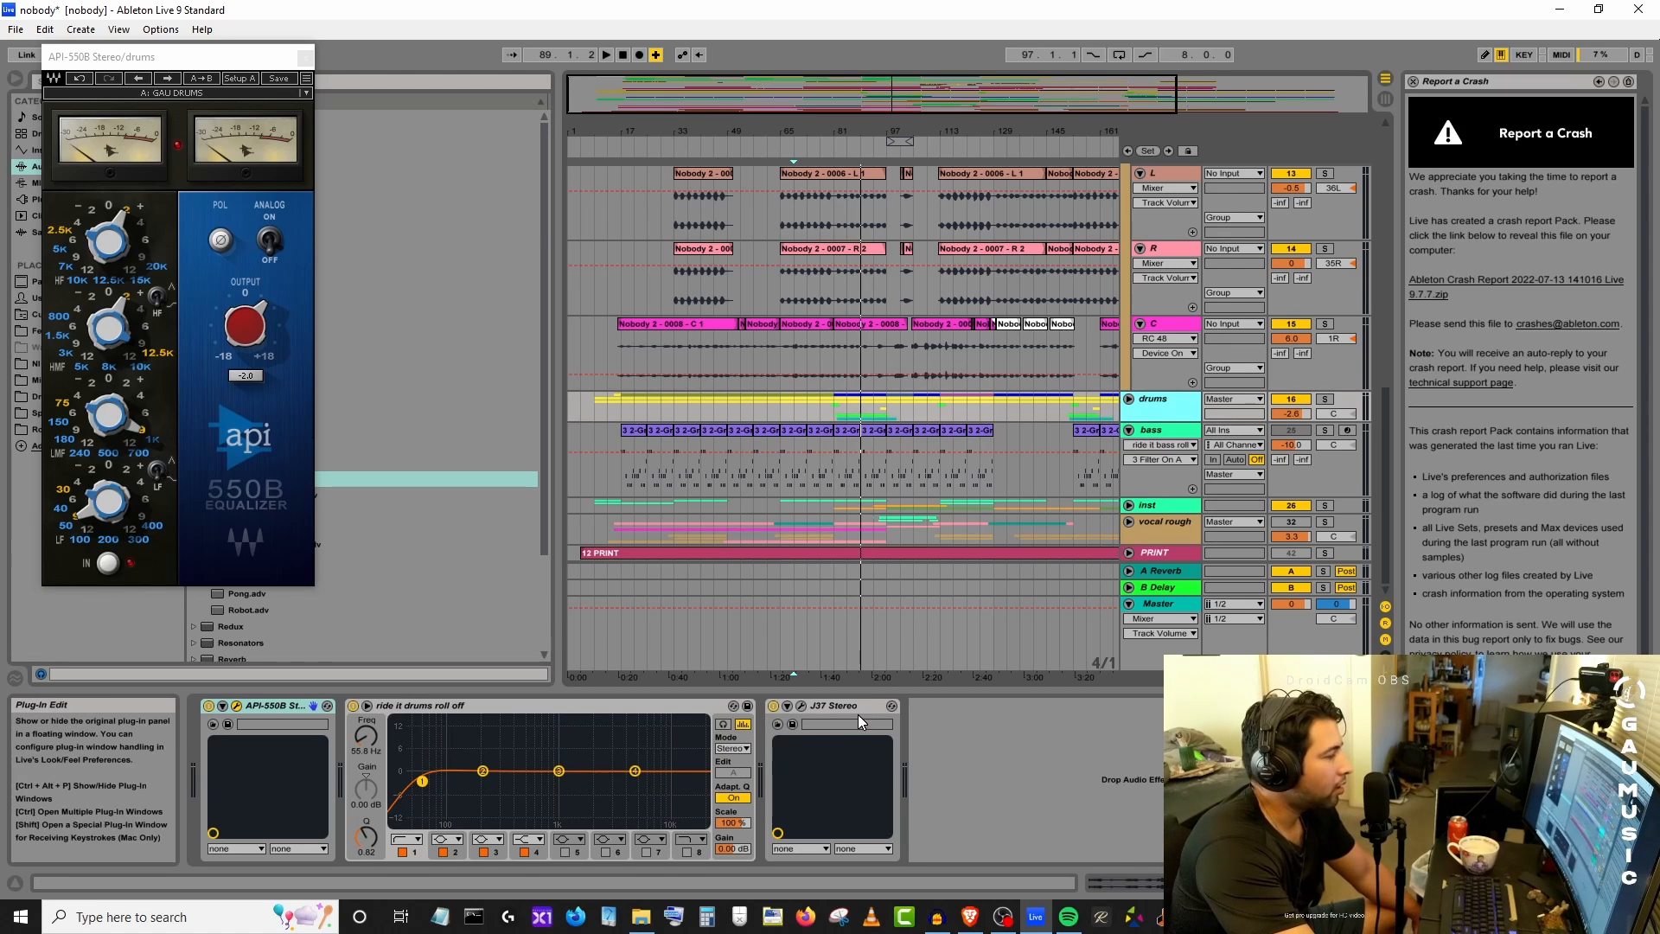
Switch the drums group's J37 Stereo plug-in to setup A with the Factory Default preset and close its window.
{"action": "left_click", "coordinate": [800, 705]}
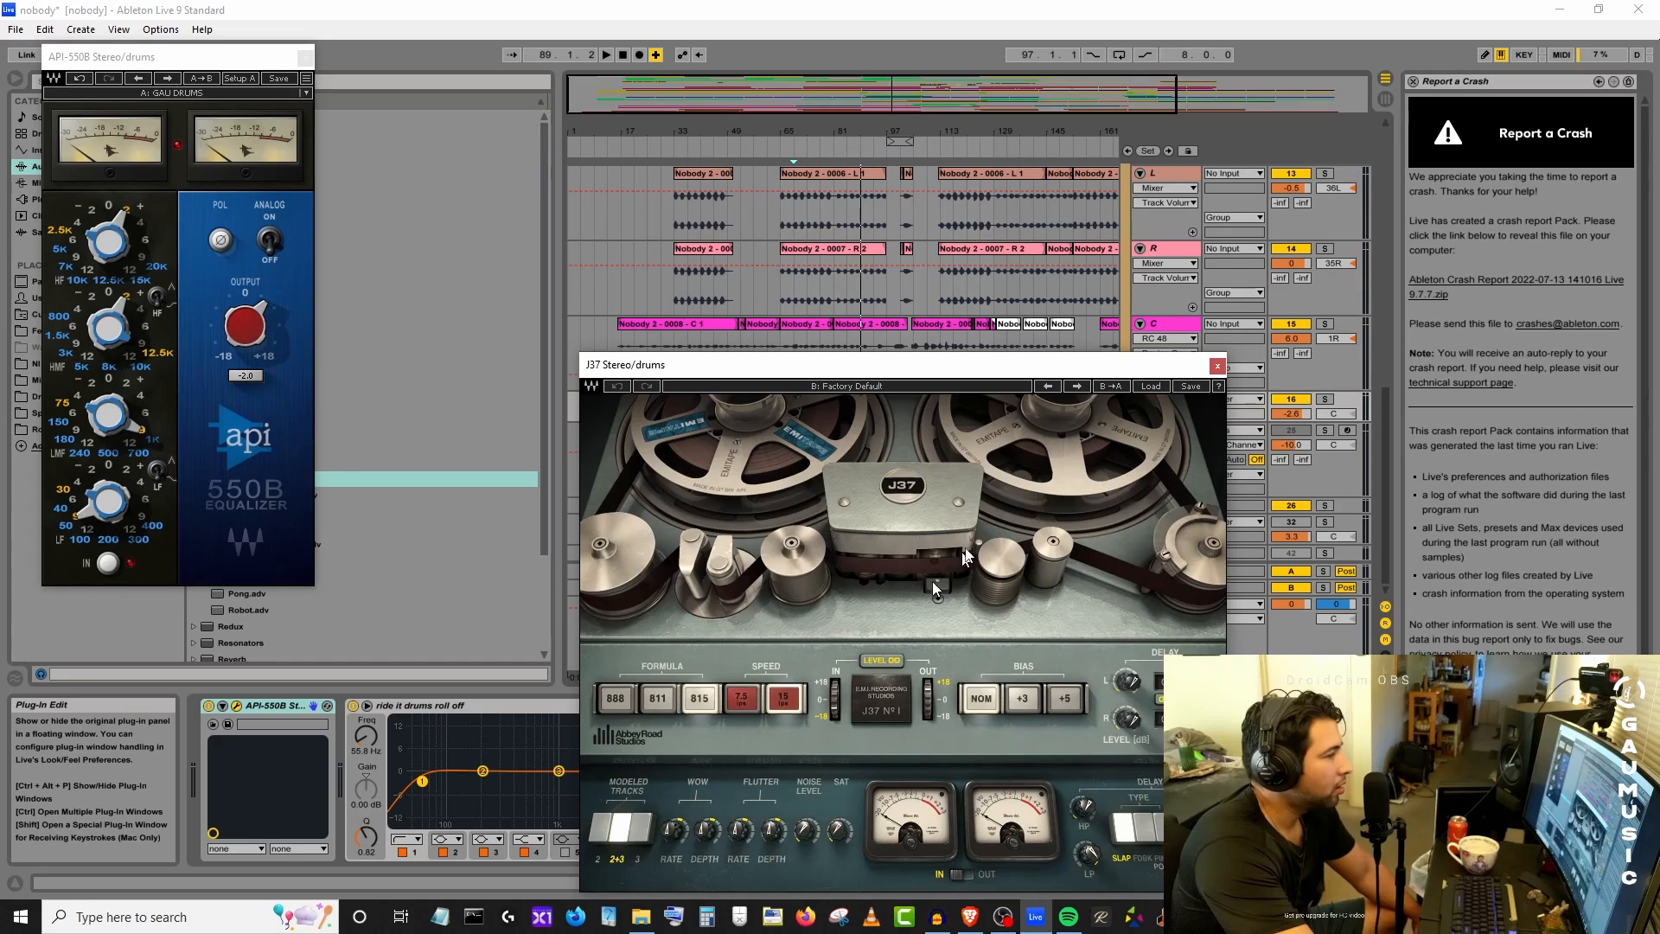
{"action": "left_click", "coordinate": [1018, 386]}
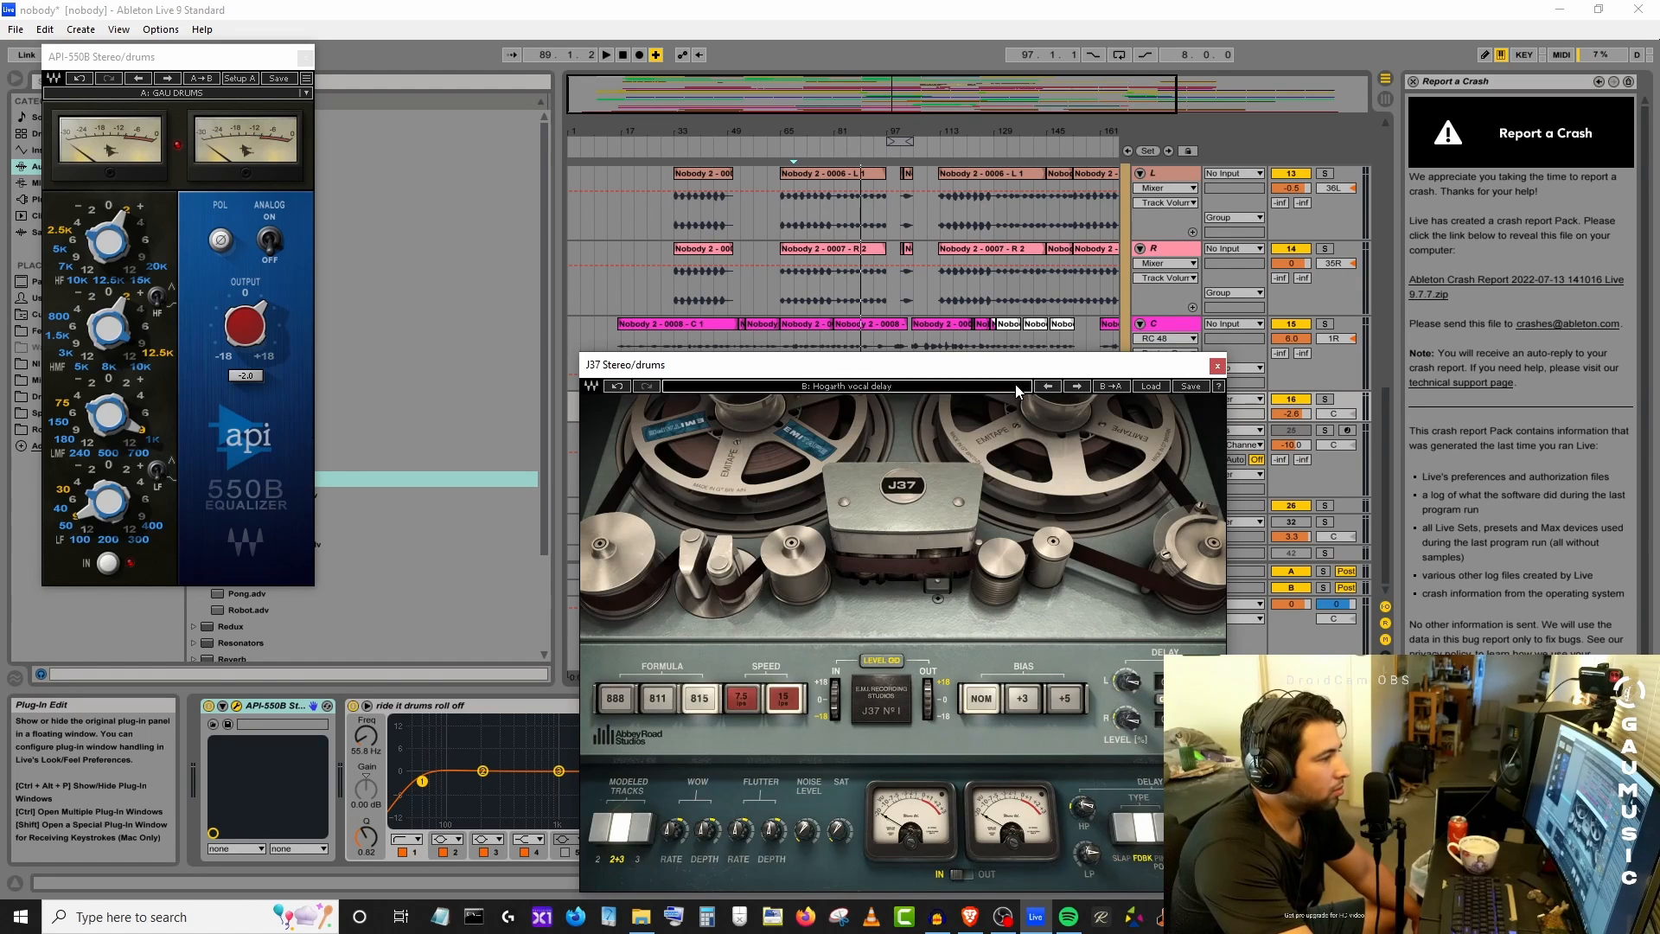
{"action": "left_click", "coordinate": [1137, 391]}
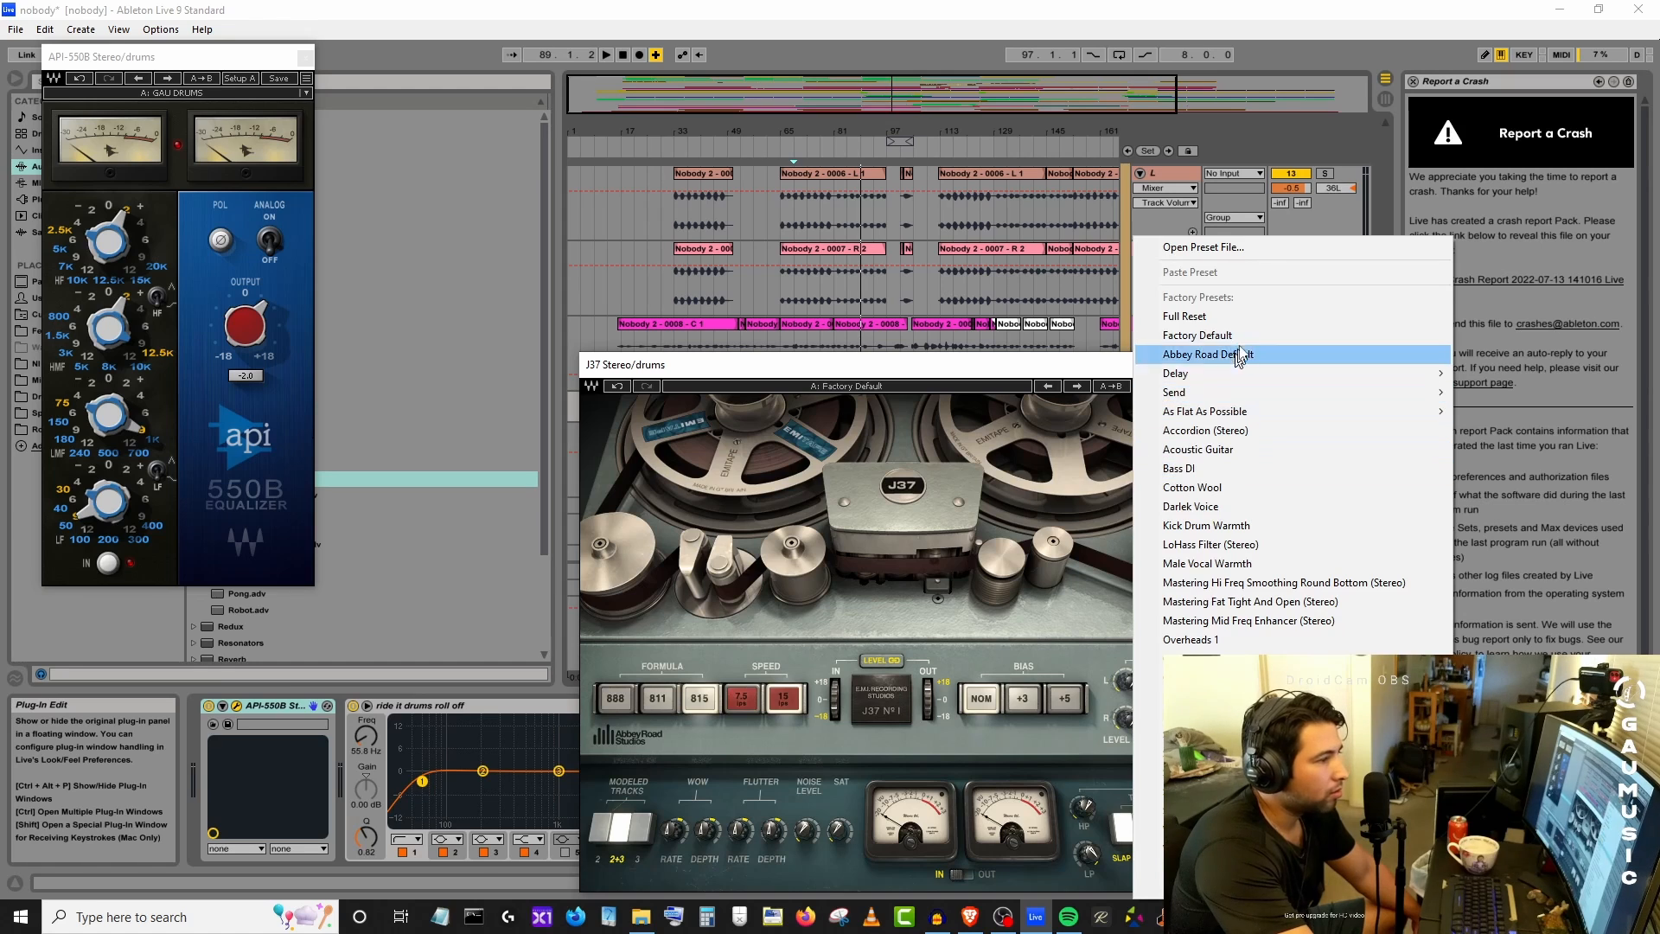
{"action": "left_click", "coordinate": [838, 376]}
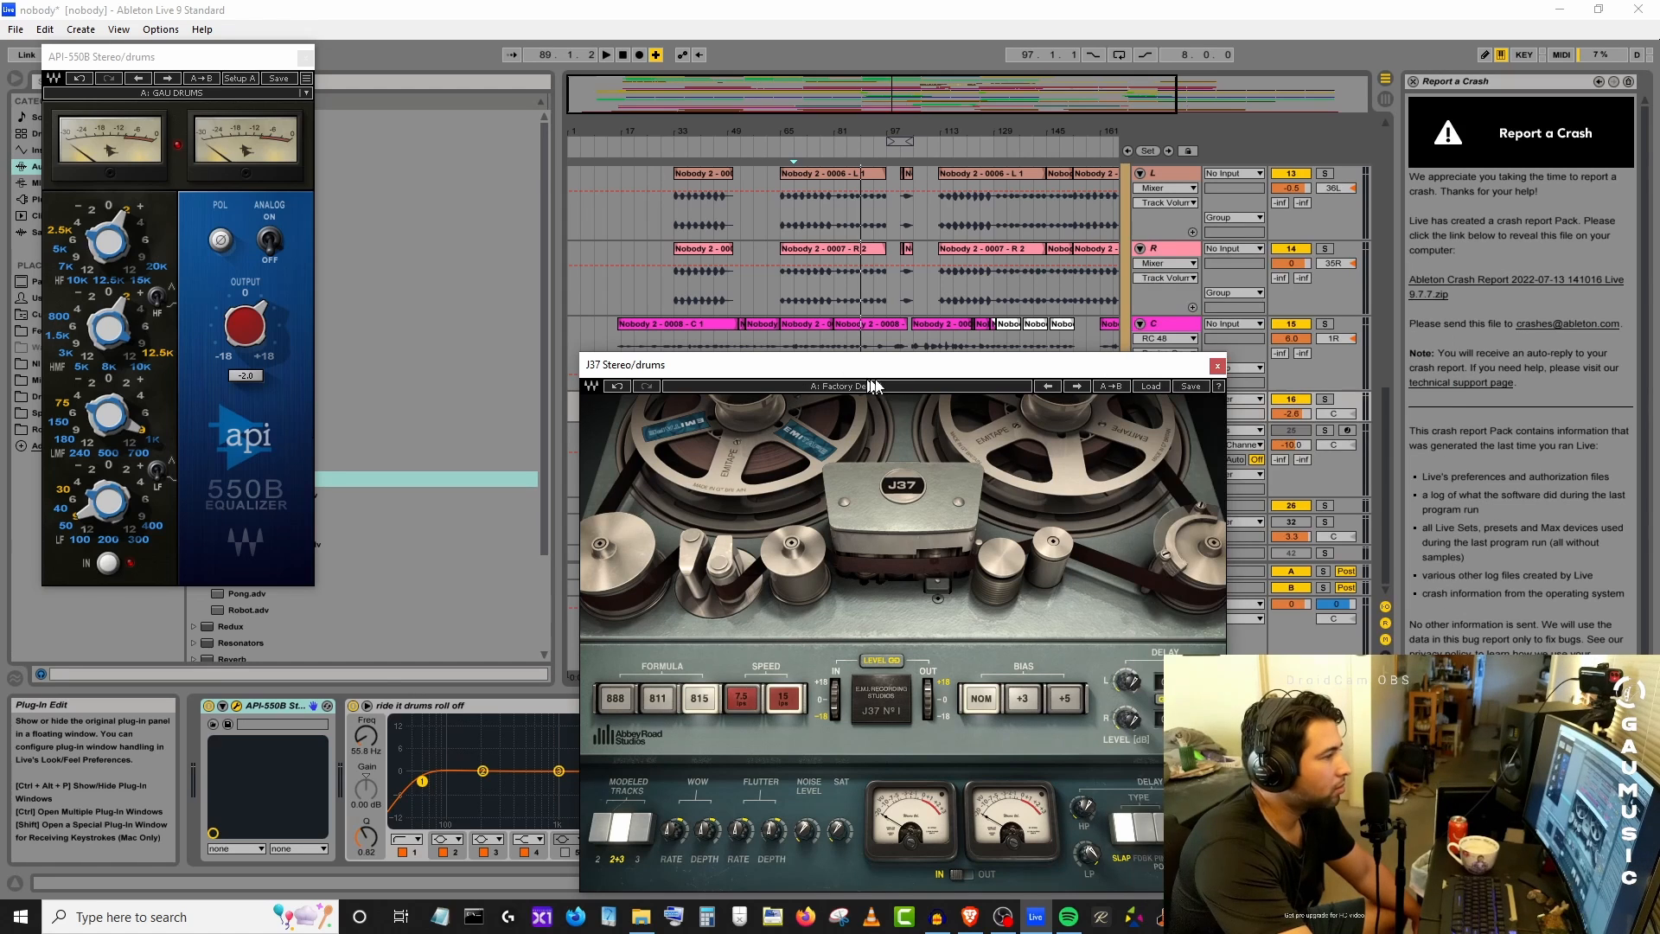
{"action": "left_click_drag", "start_coordinate": [886, 370], "coordinate": [869, 231]}
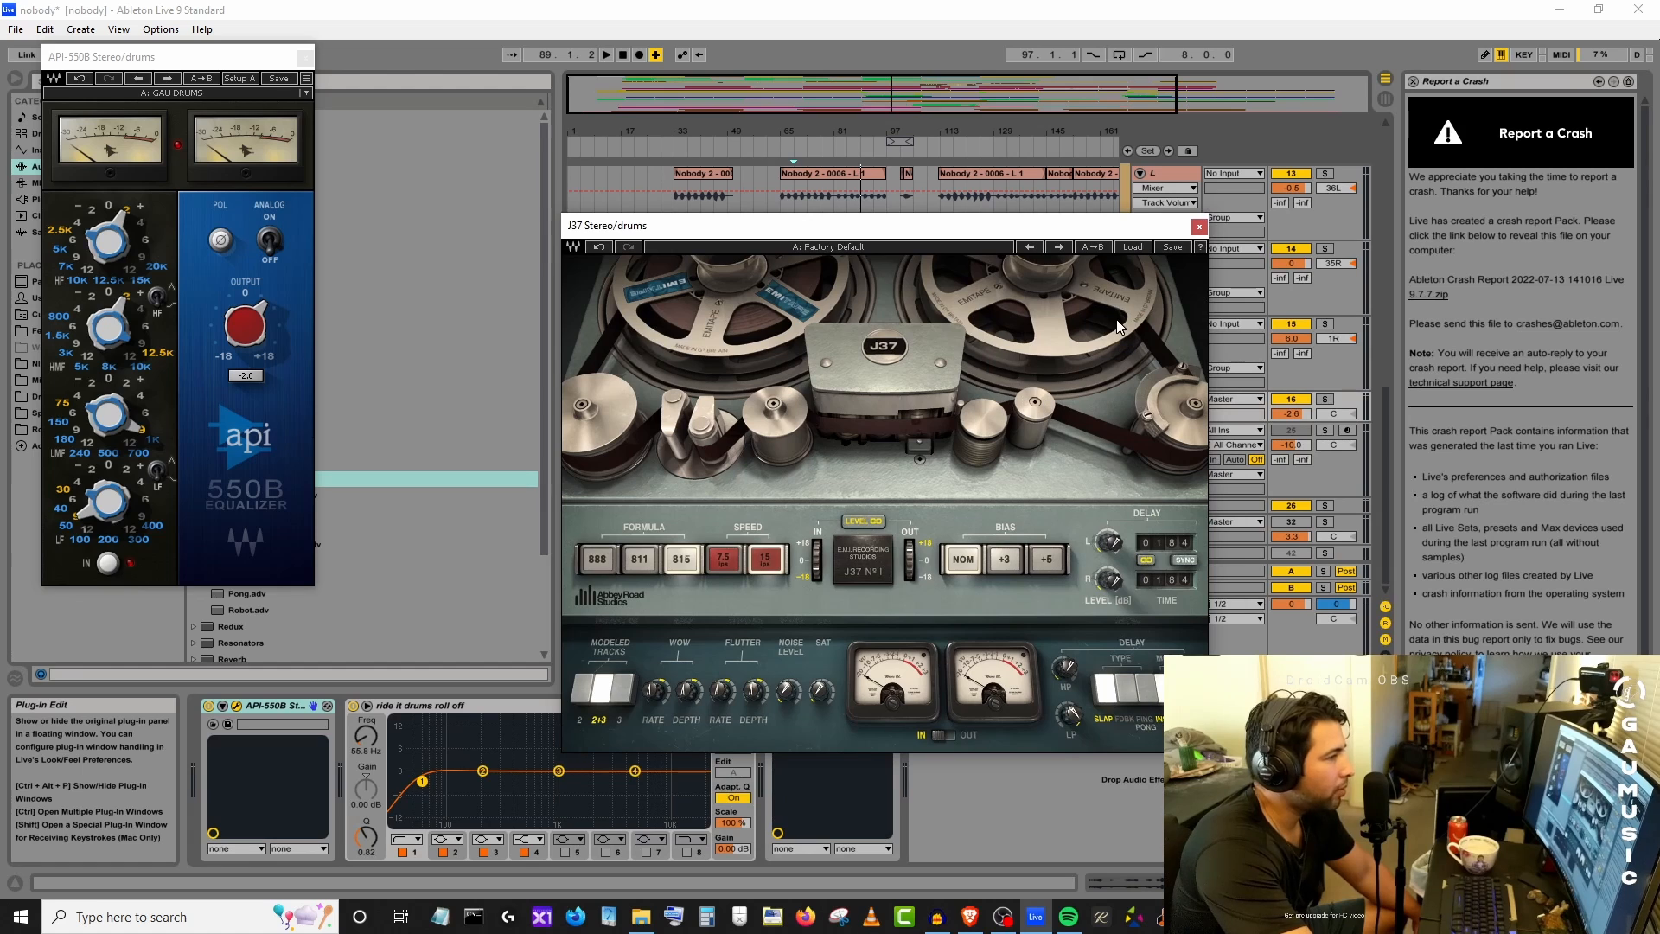
{"action": "left_click", "coordinate": [1199, 227]}
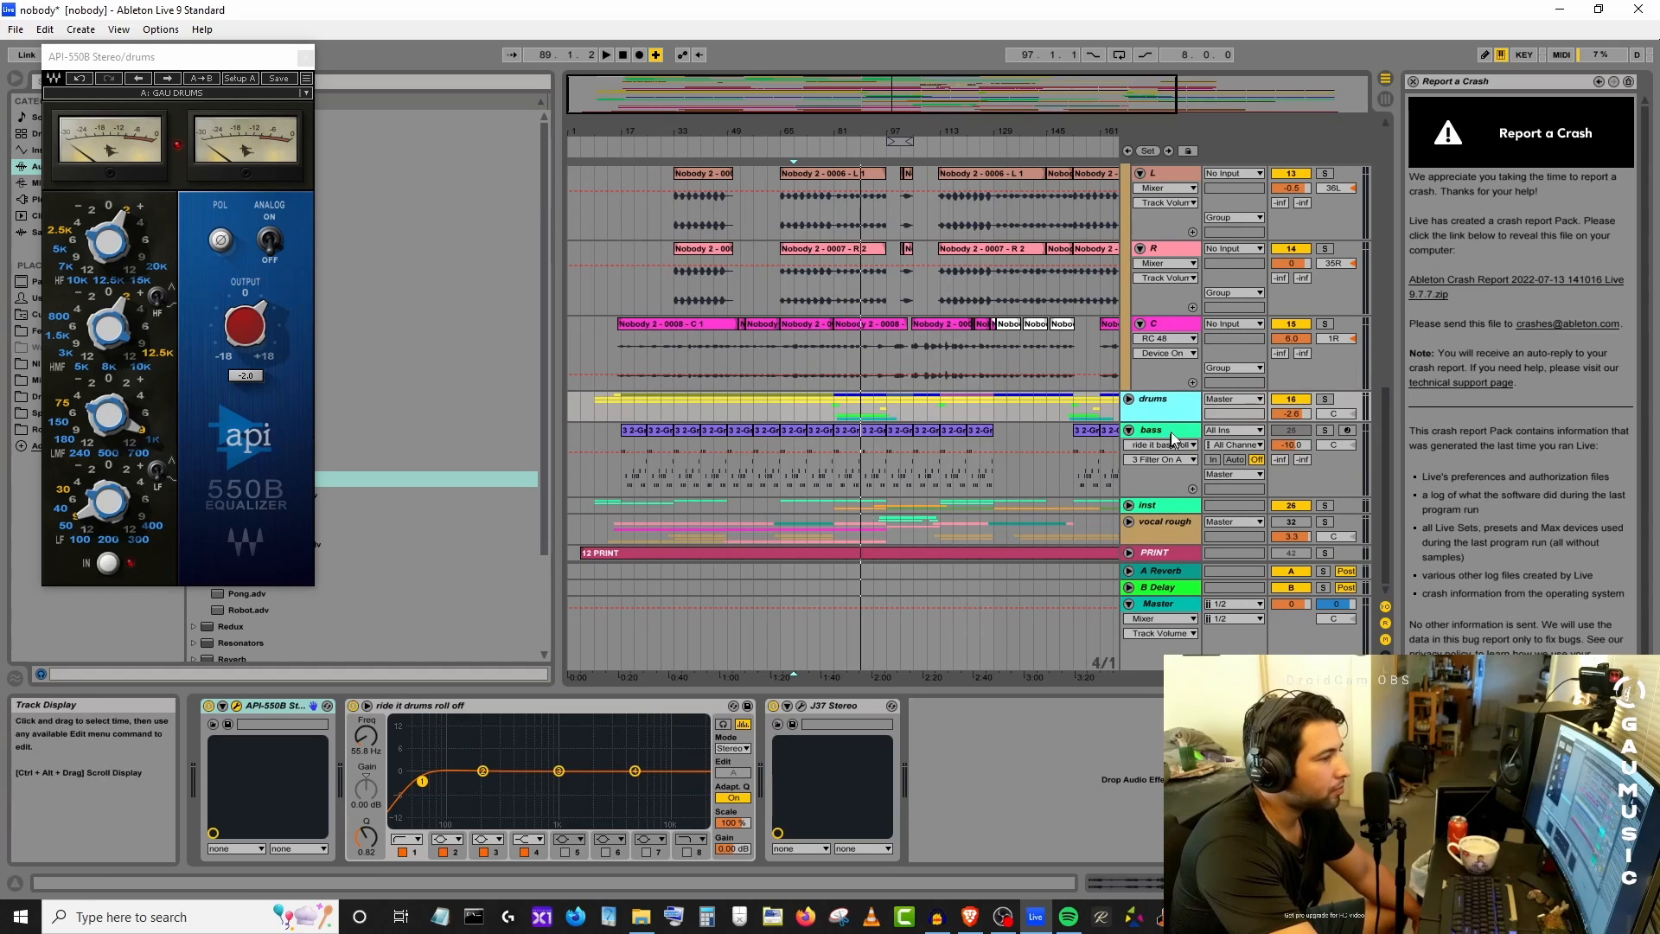
Unfold the drums group and display the kick track's device chain.
{"action": "left_click", "coordinate": [1130, 402]}
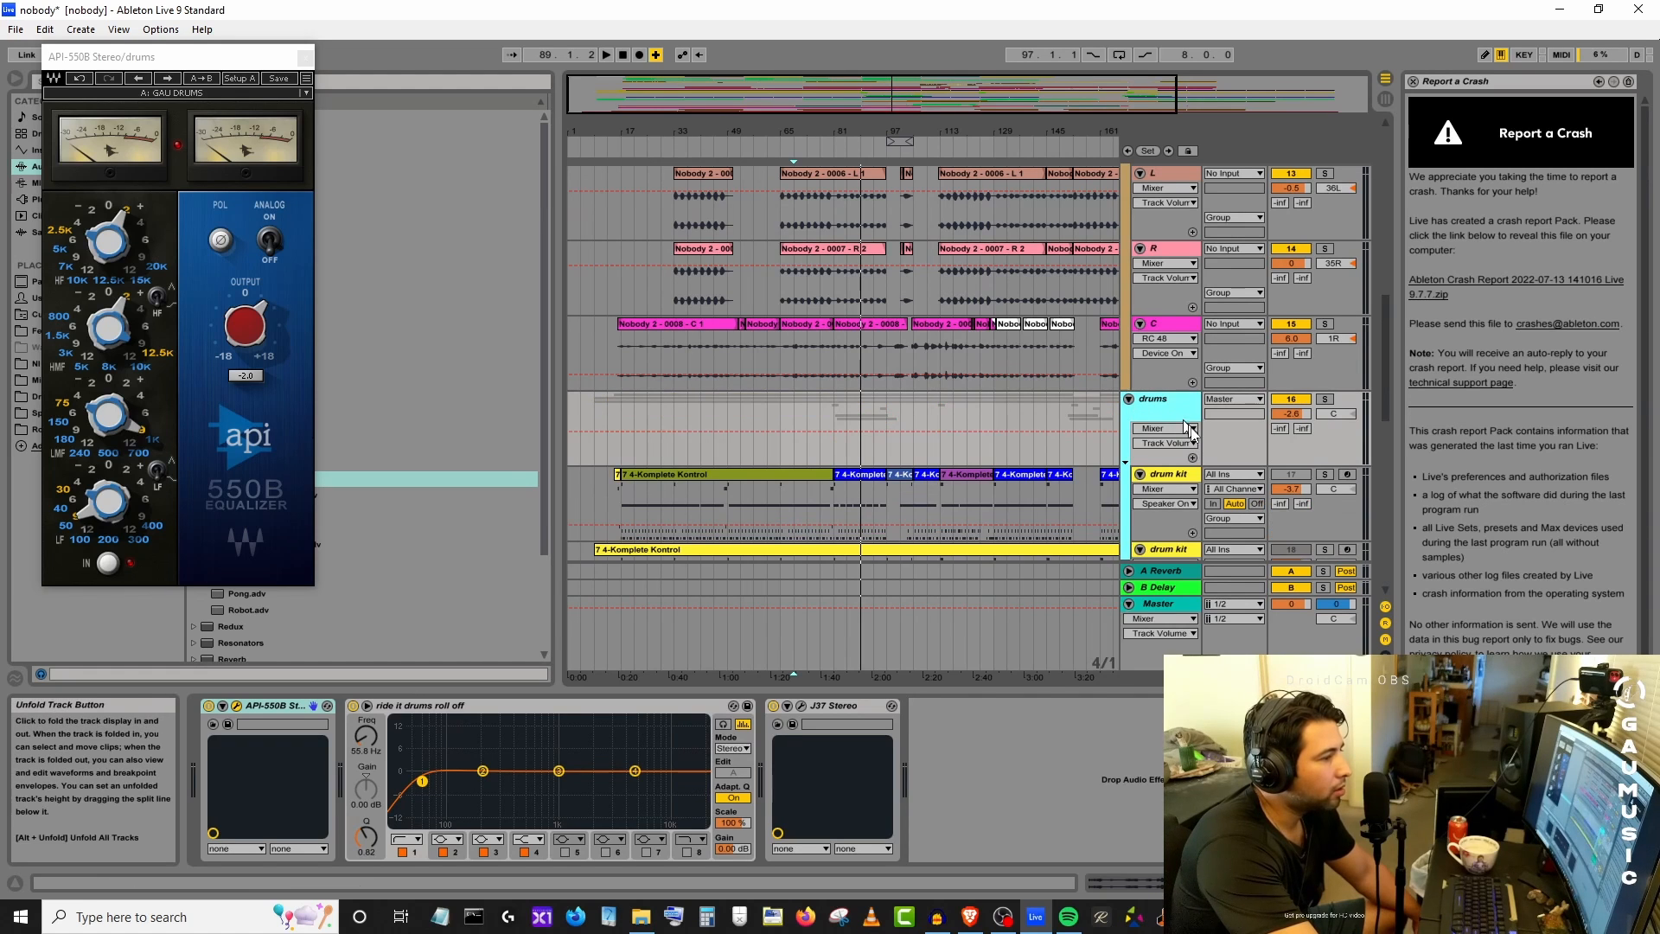
{"action": "scroll", "coordinate": [1174, 500], "scroll_direction": "down", "scroll_amount": 6}
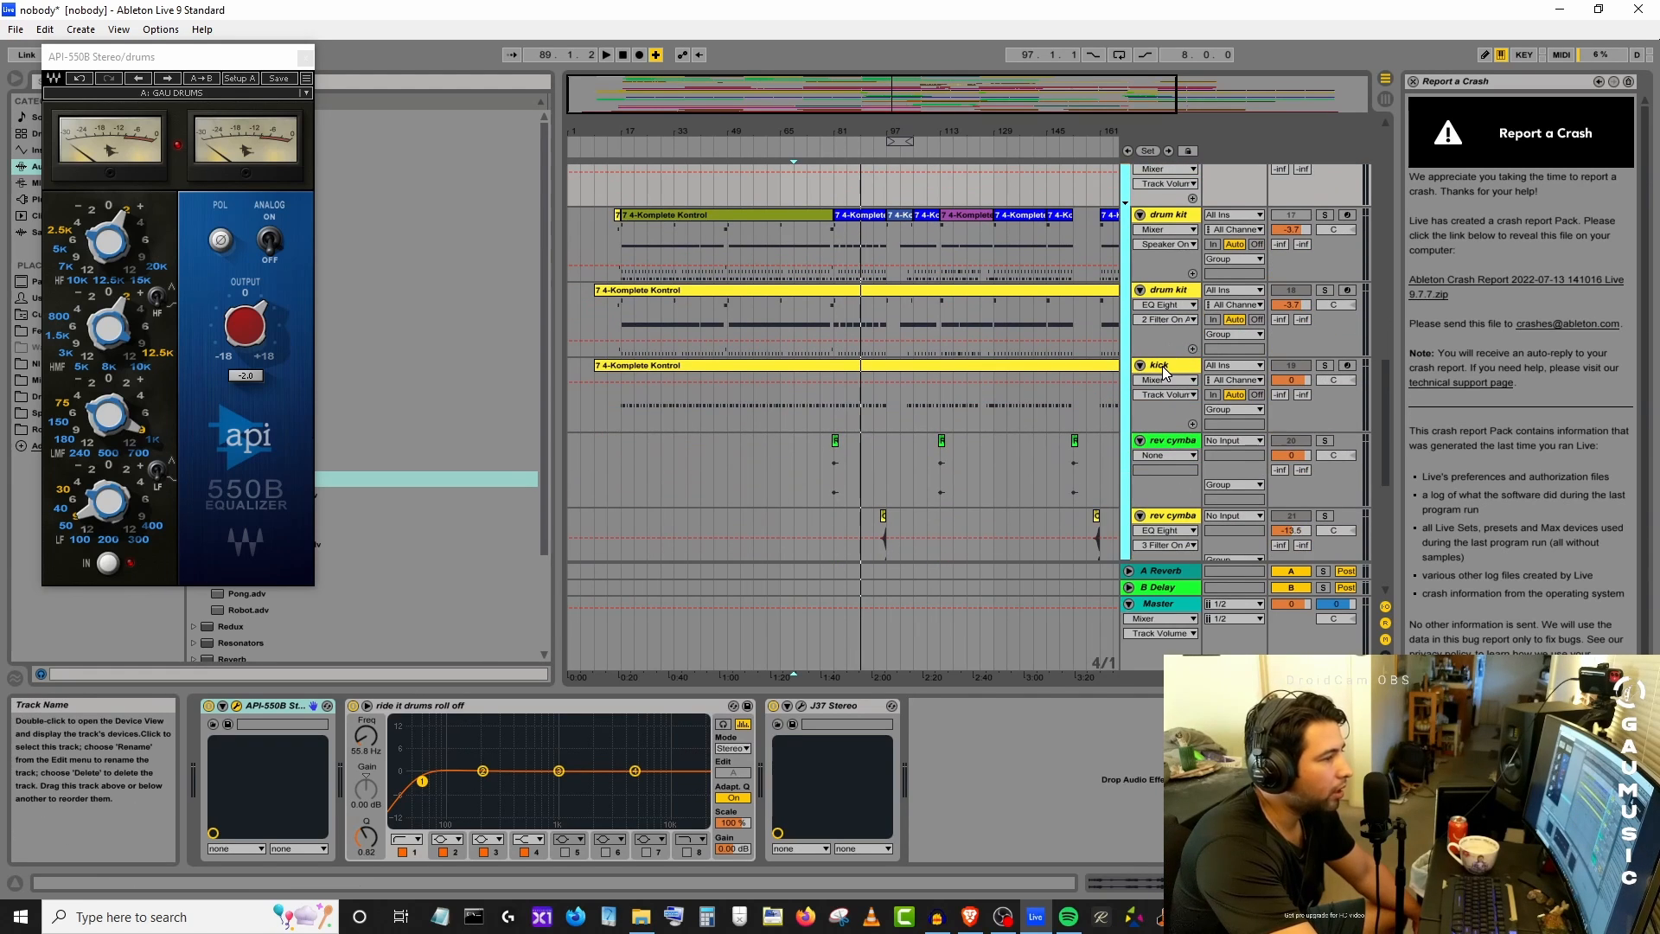
{"action": "left_click", "coordinate": [1162, 366]}
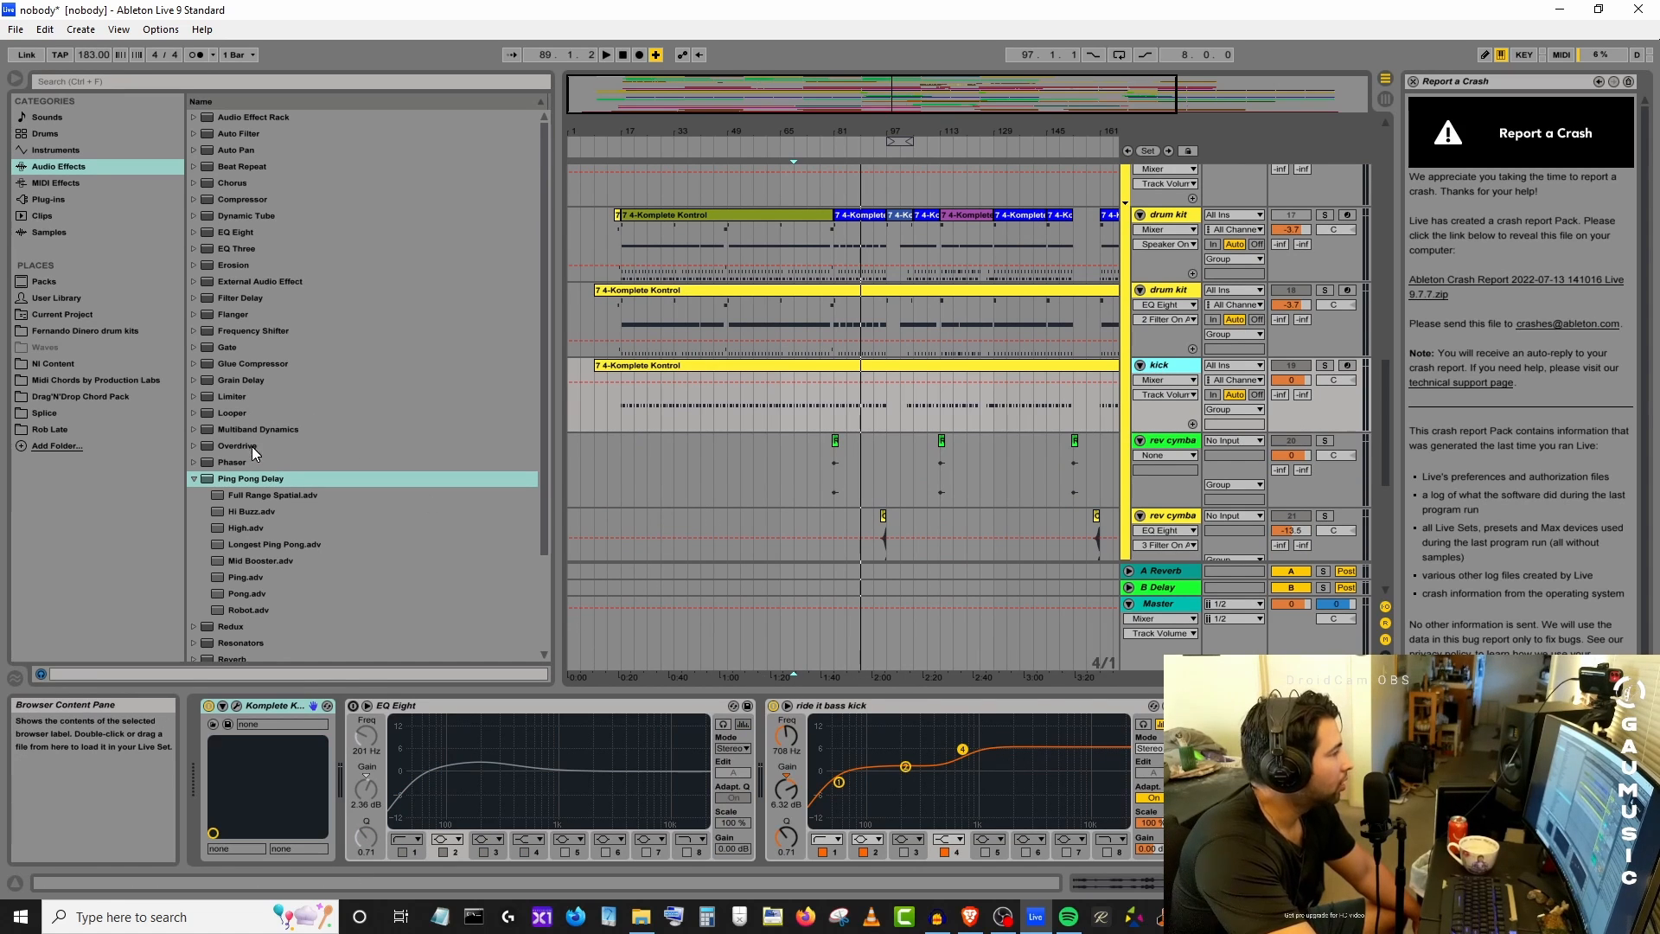
Add the EQ Eight preset "ride it bass kick" to the kick track from the audio effects.
{"action": "left_click", "coordinate": [69, 200]}
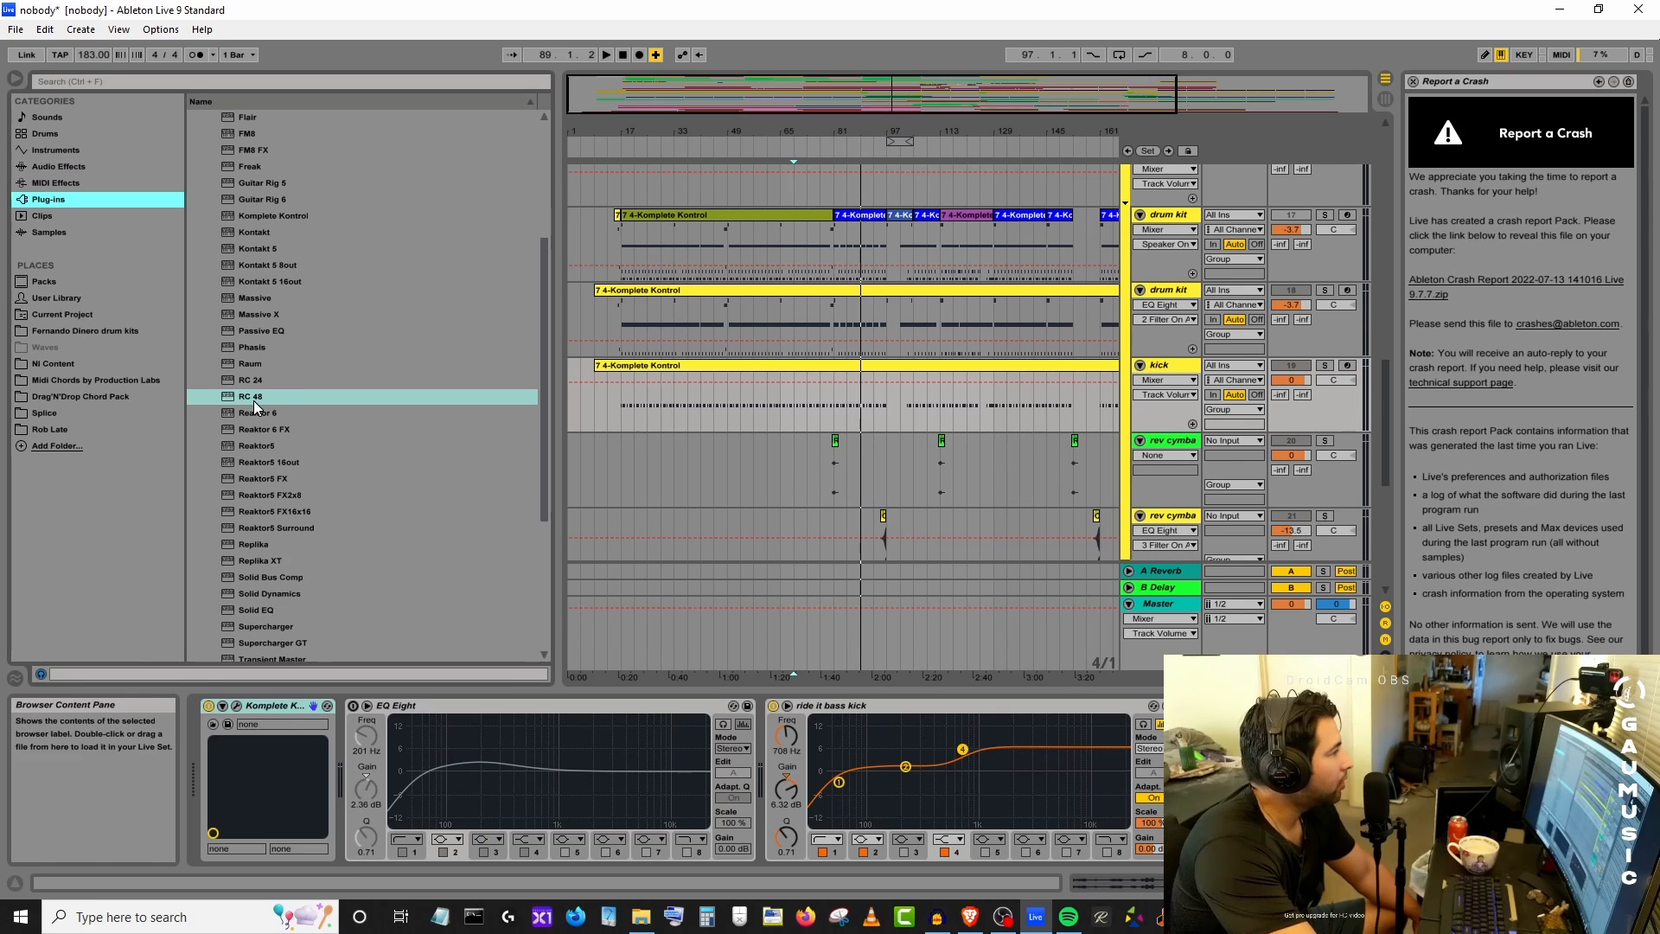
{"action": "left_click", "coordinate": [52, 166]}
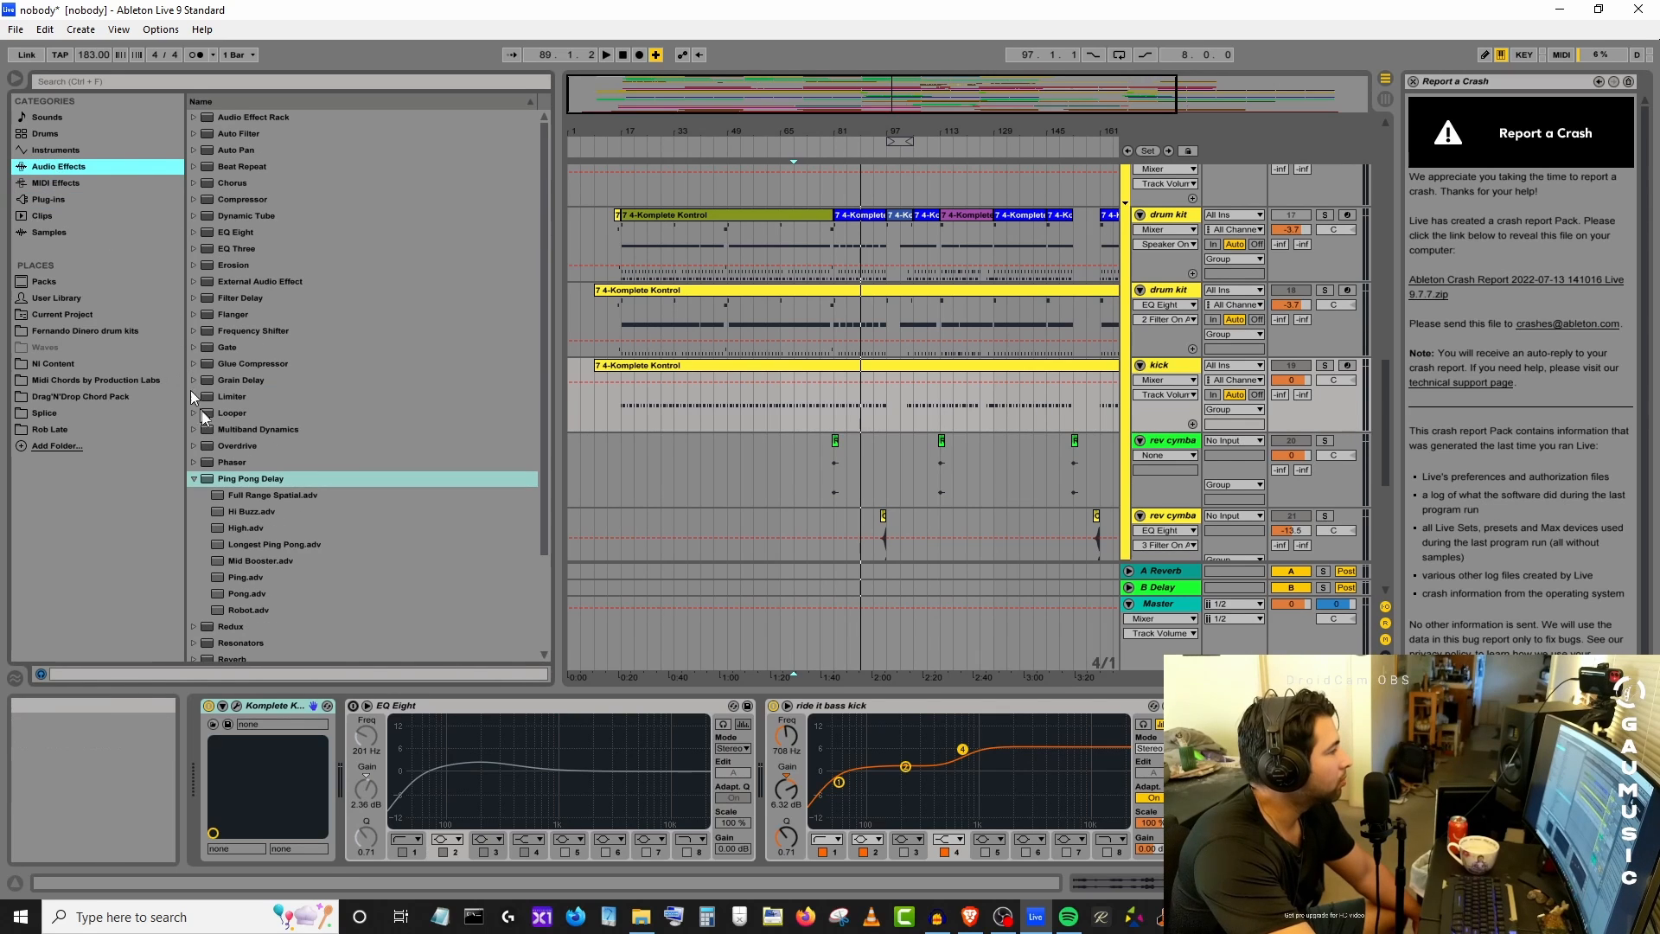
{"action": "left_click", "coordinate": [194, 478]}
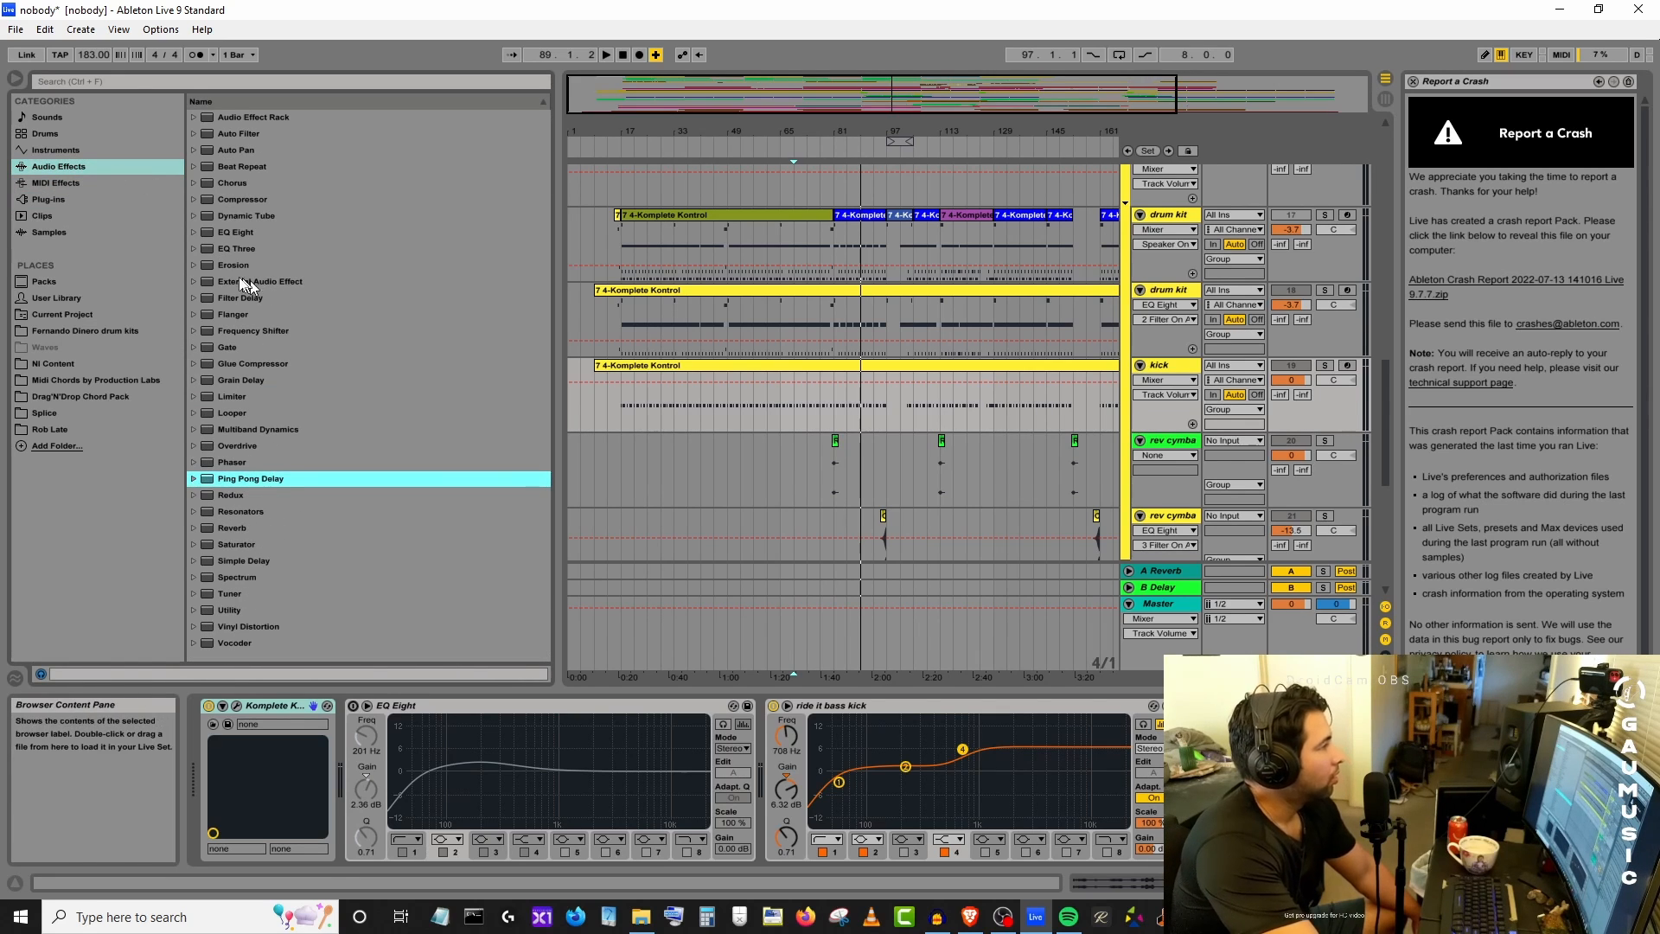
{"action": "left_click", "coordinate": [195, 232]}
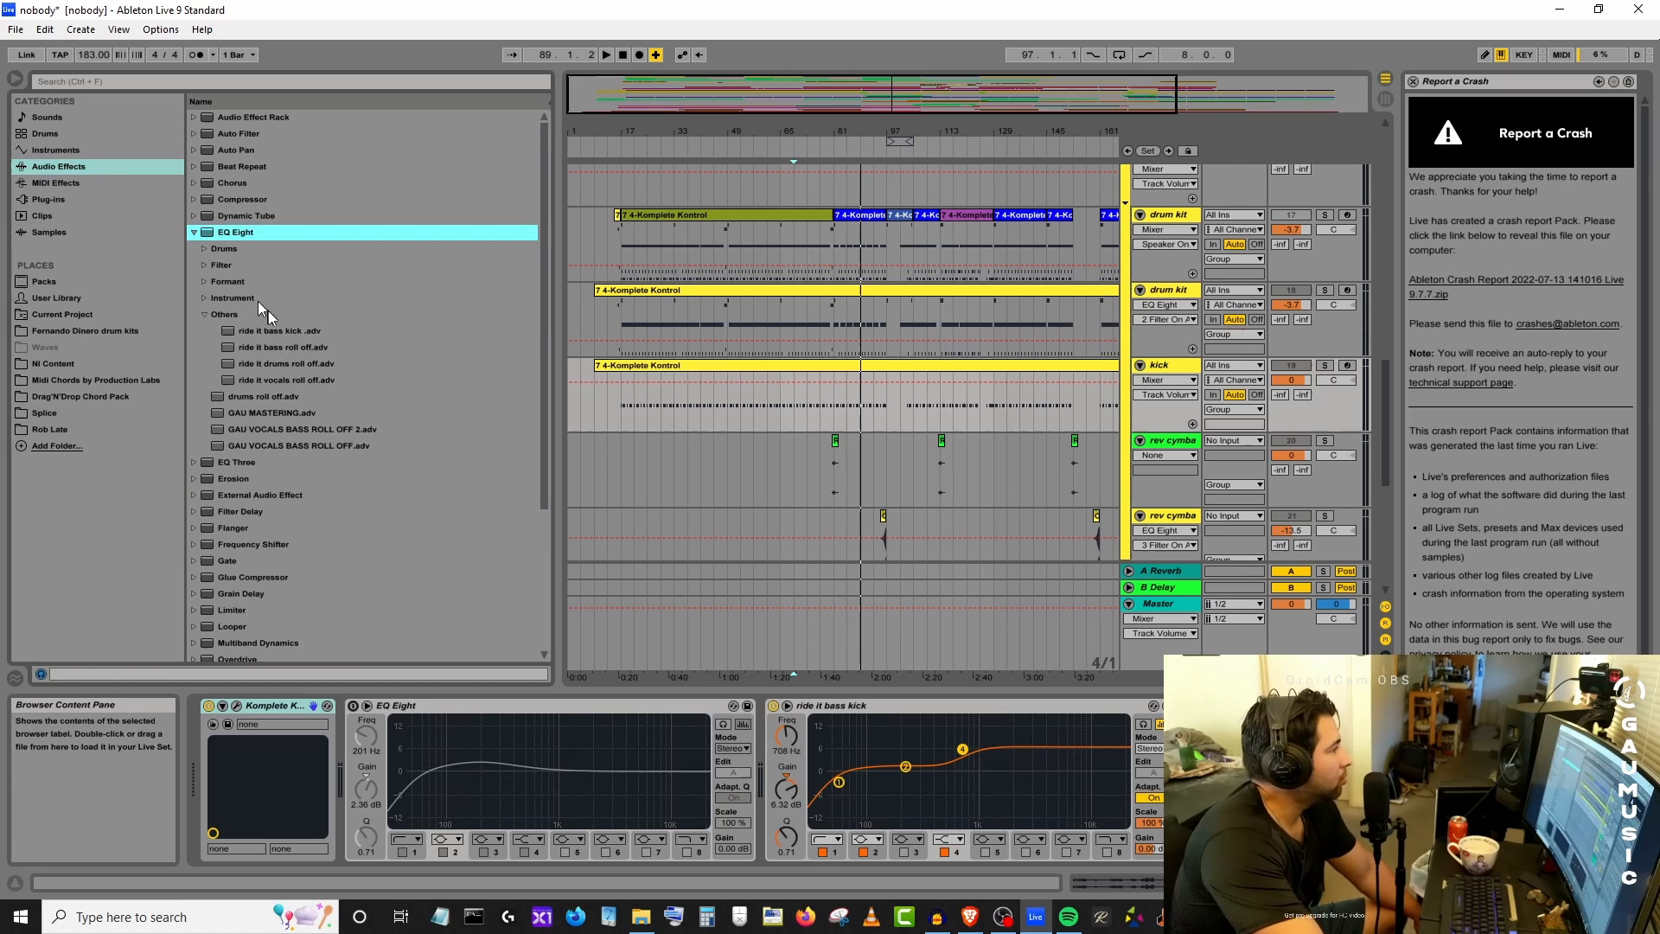
{"action": "left_click", "coordinate": [294, 330]}
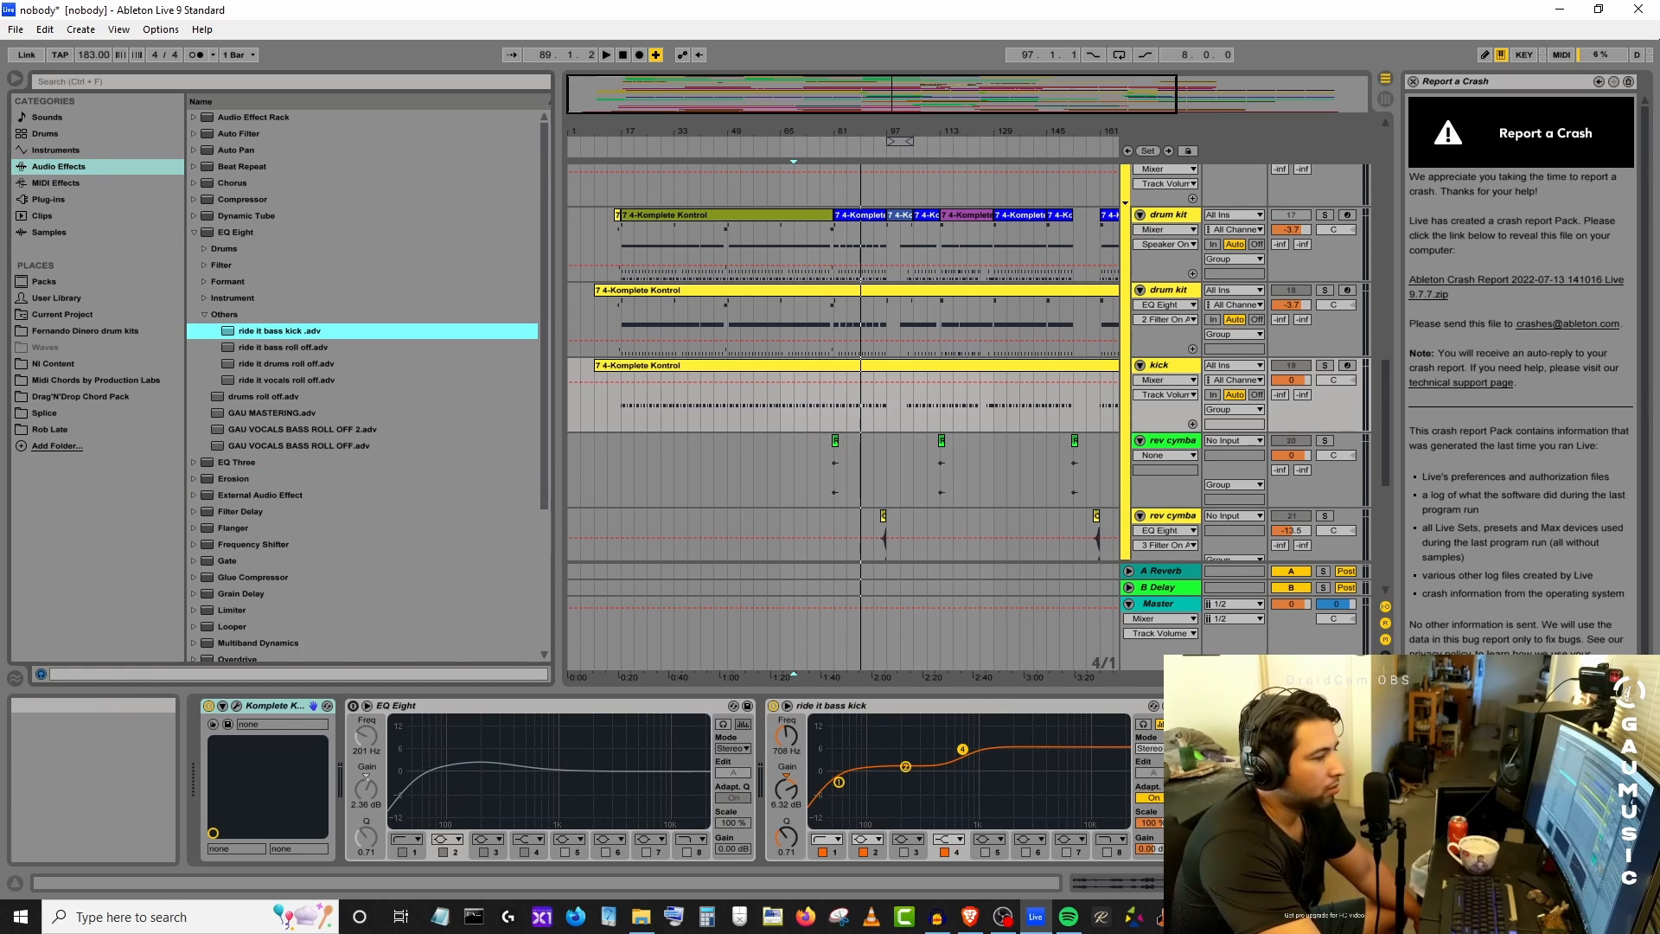
{"action": "double_click", "coordinate": [294, 330]}
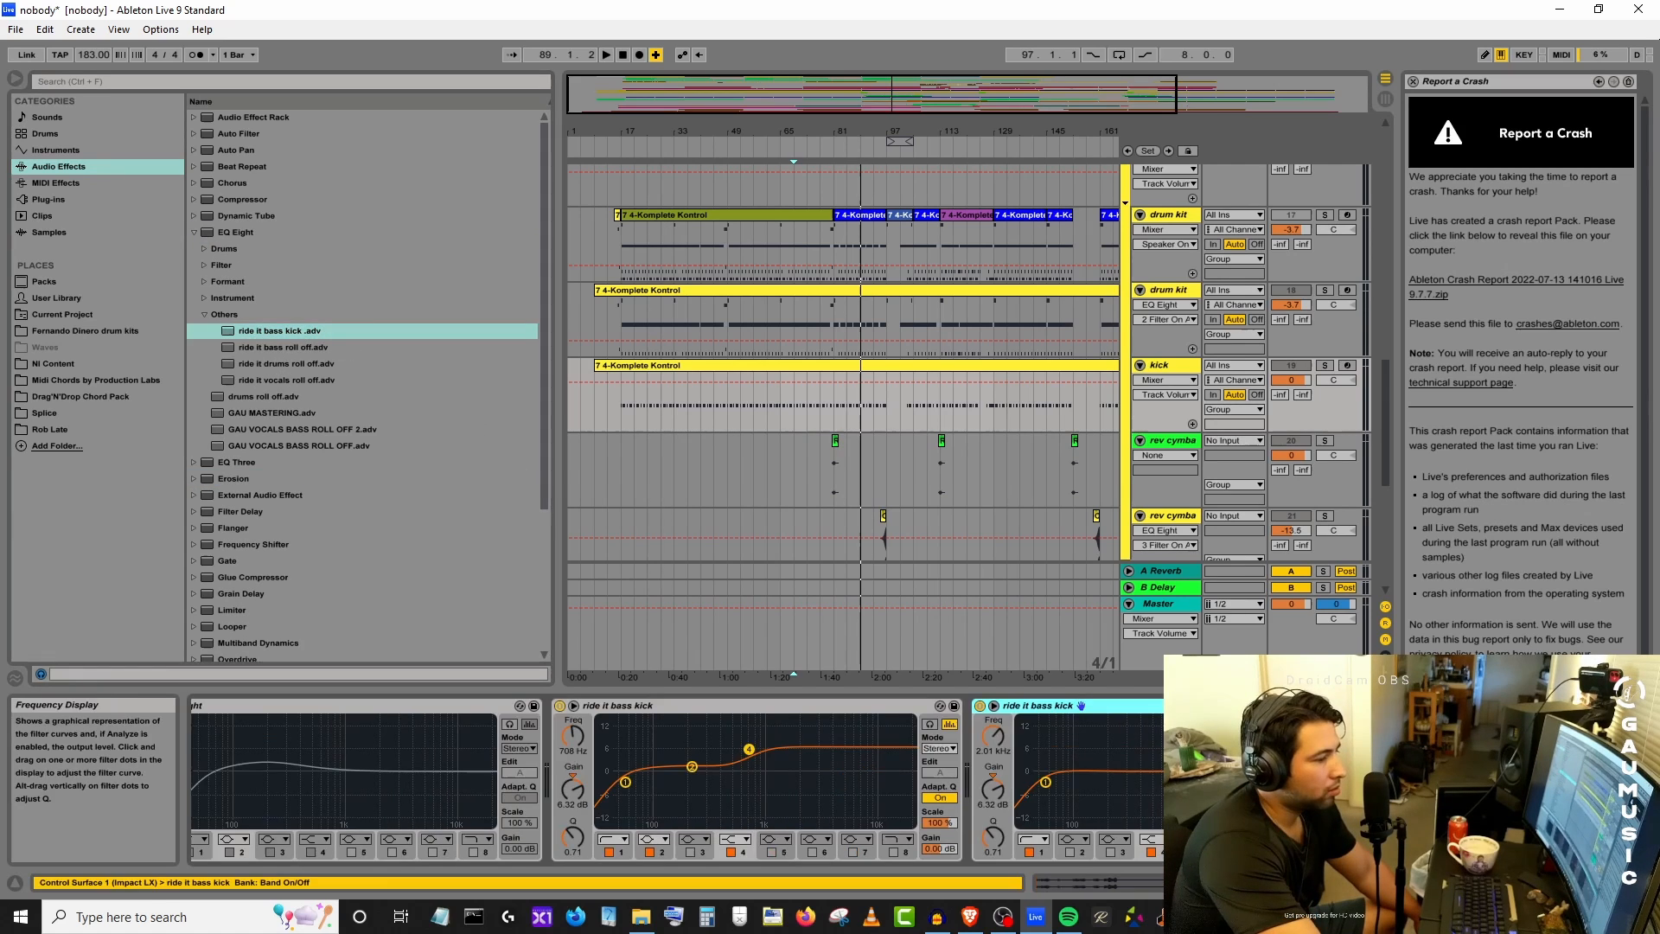
Bypass the kick track's original "ride it bass kick" EQ and leave only the newly added copy active.
{"action": "left_click", "coordinate": [559, 705]}
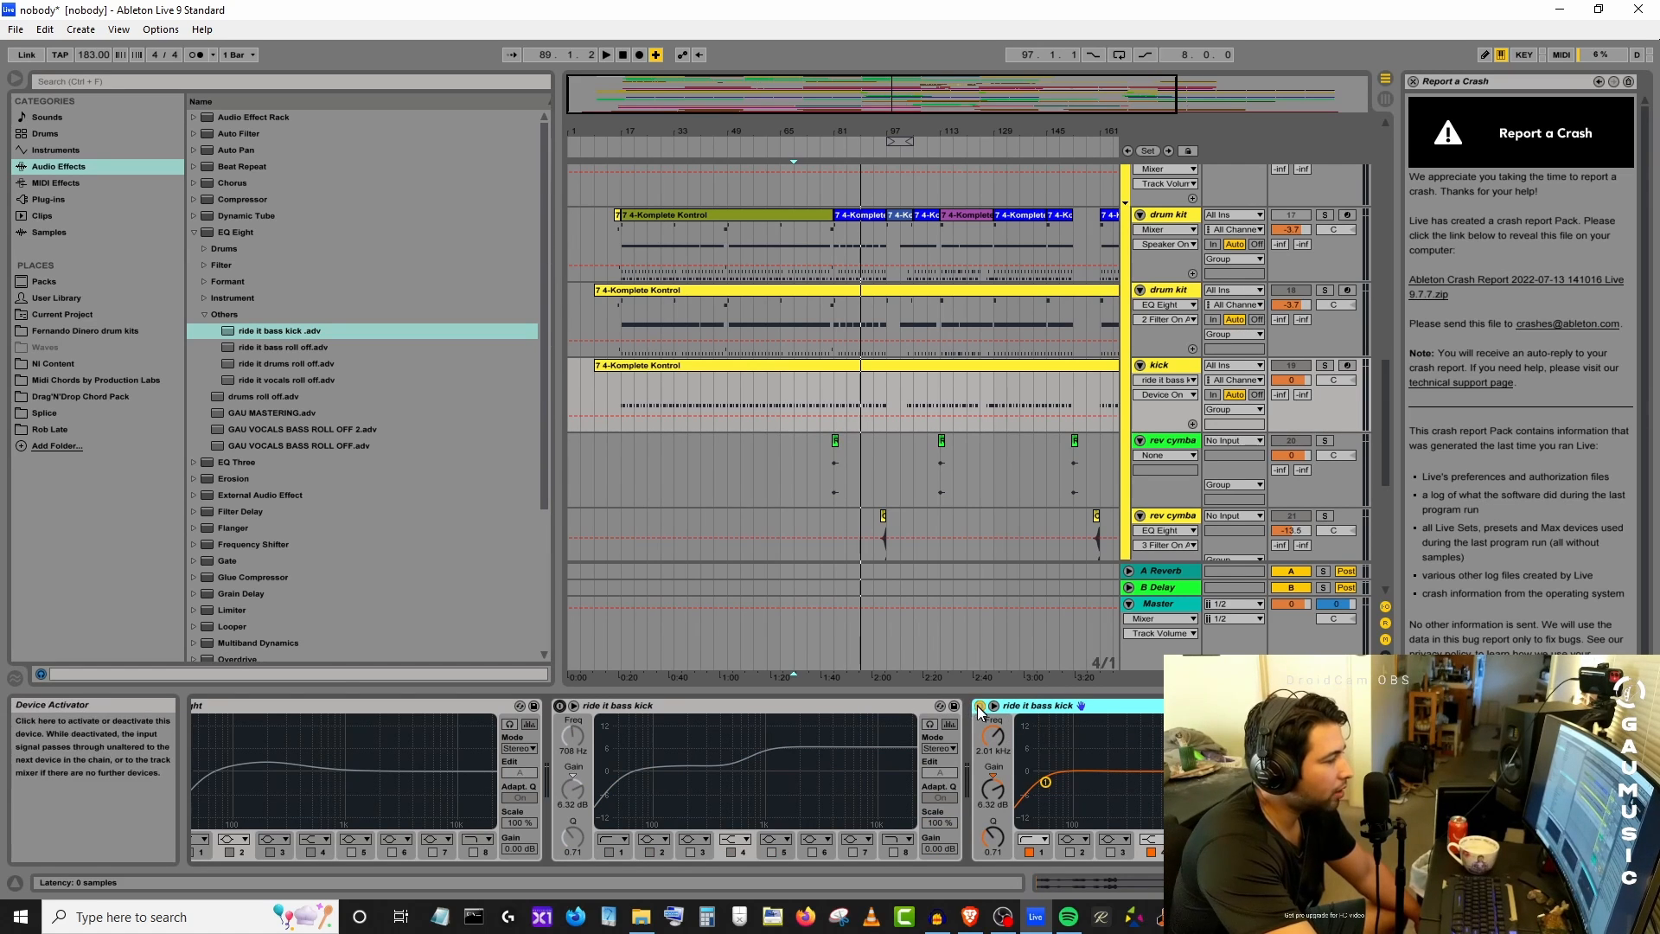
{"action": "left_click", "coordinate": [559, 706]}
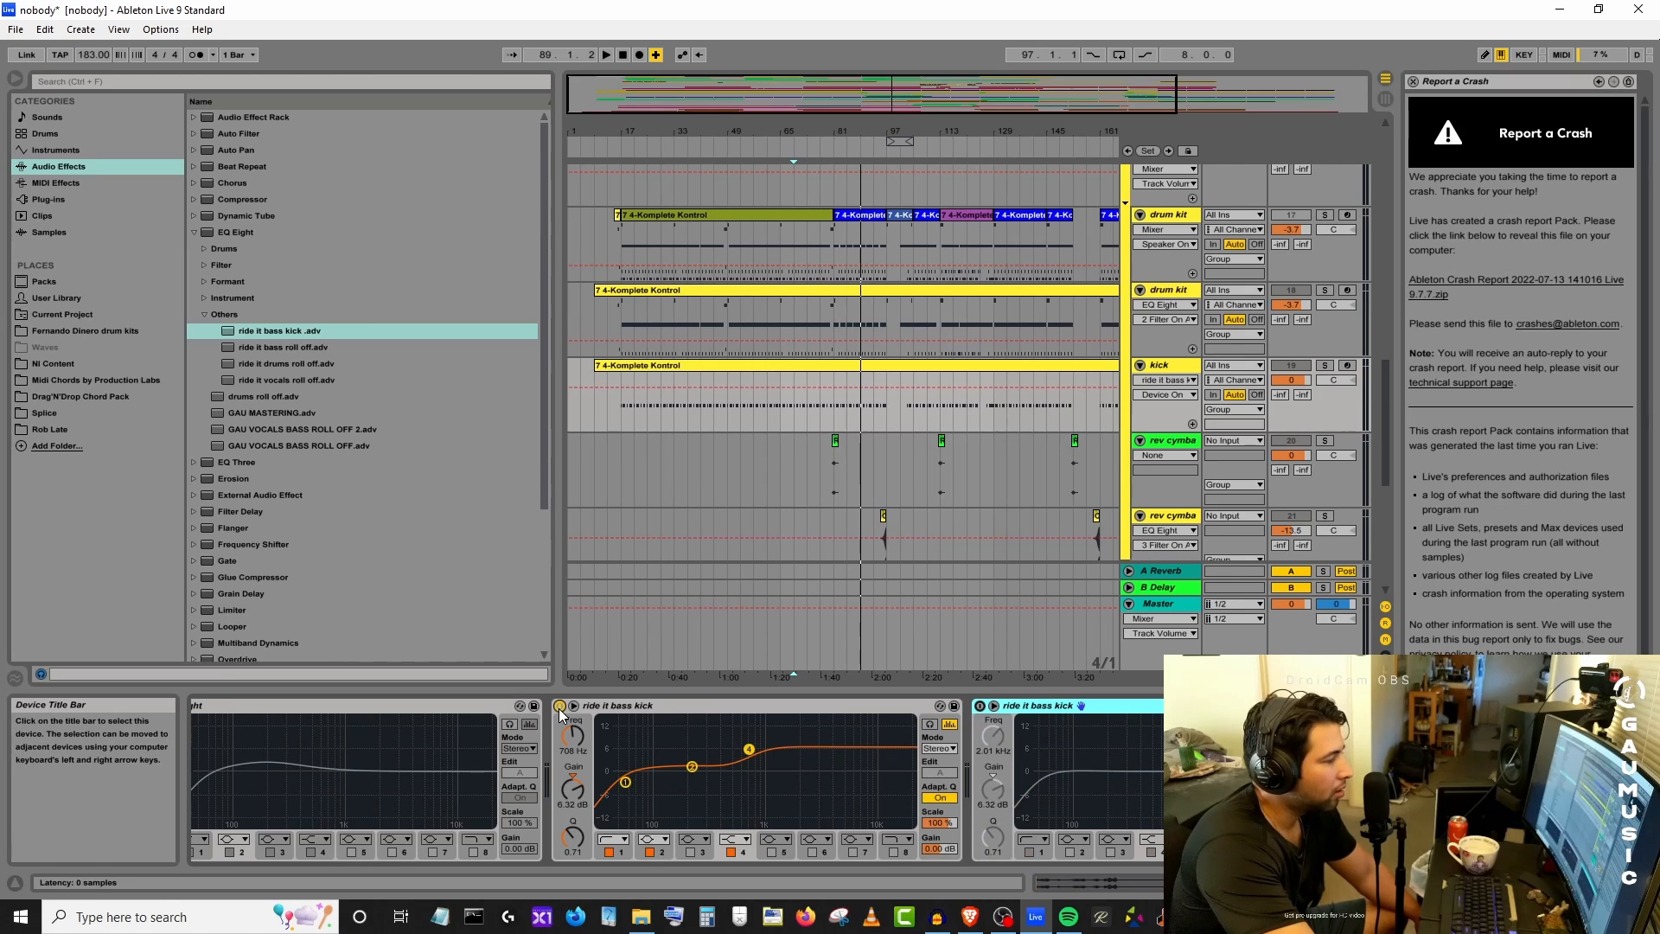
{"action": "left_click", "coordinate": [560, 706]}
{"action": "left_click", "coordinate": [559, 707]}
{"action": "left_click", "coordinate": [560, 706]}
{"action": "left_click", "coordinate": [980, 707]}
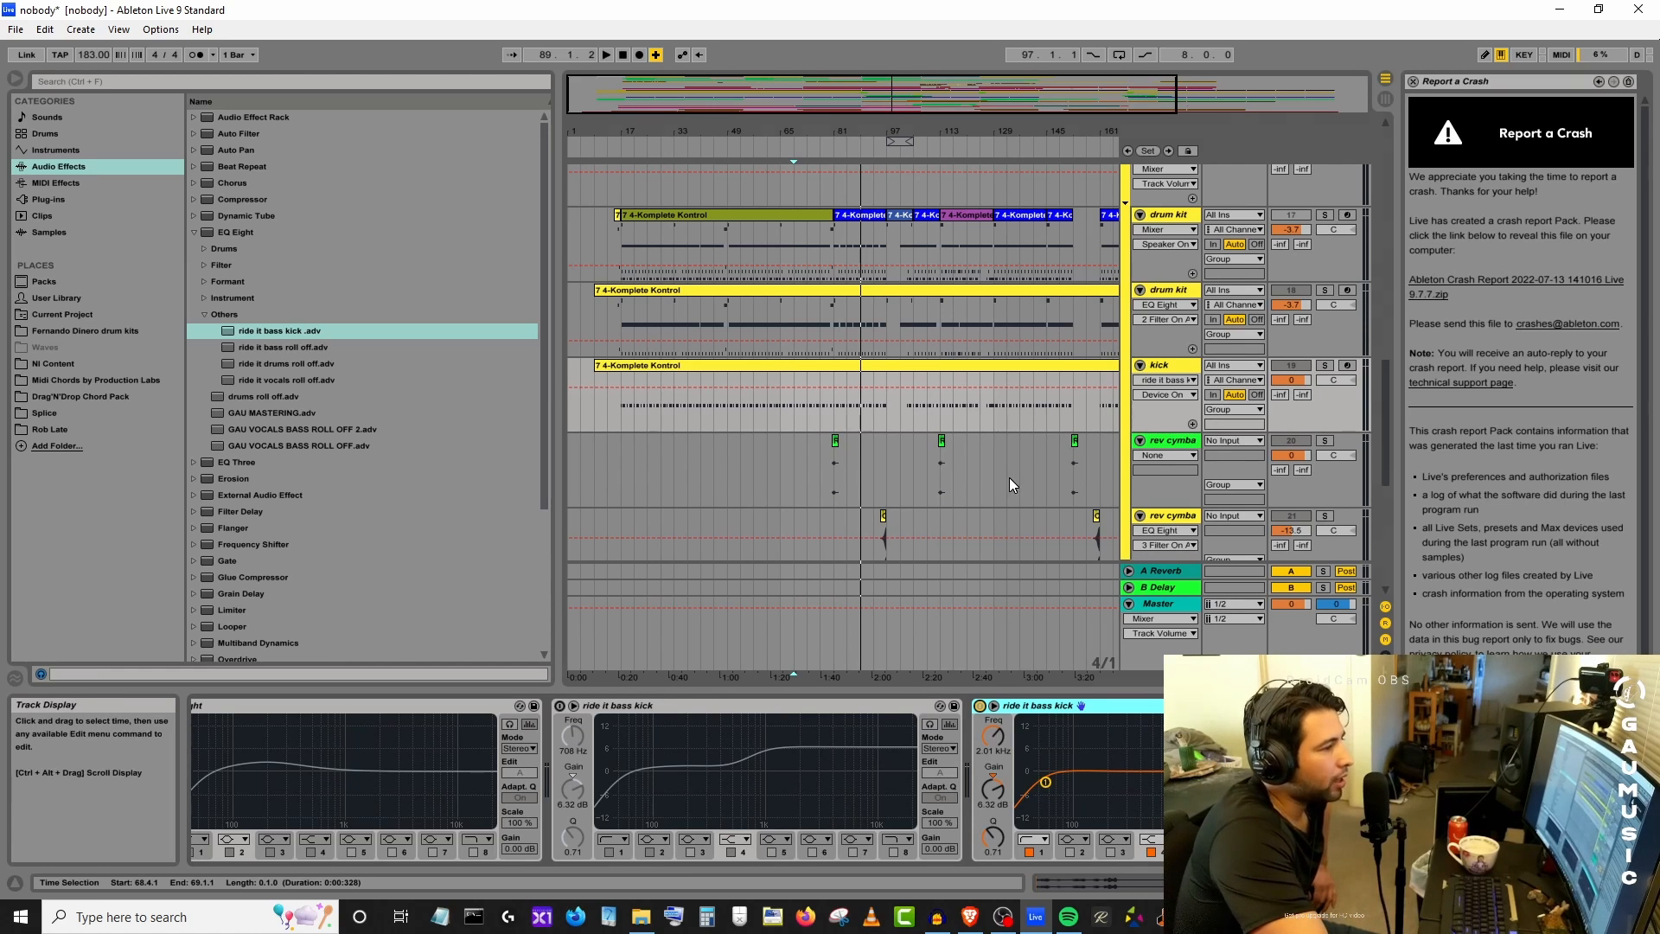
Deactivate the added "ride it bass kick" EQ copy and reactivate the original one on the kick track.
{"action": "scroll", "coordinate": [1009, 477], "scroll_direction": "up", "scroll_amount": 3}
{"action": "scroll", "coordinate": [1009, 478], "scroll_direction": "down", "scroll_amount": 2}
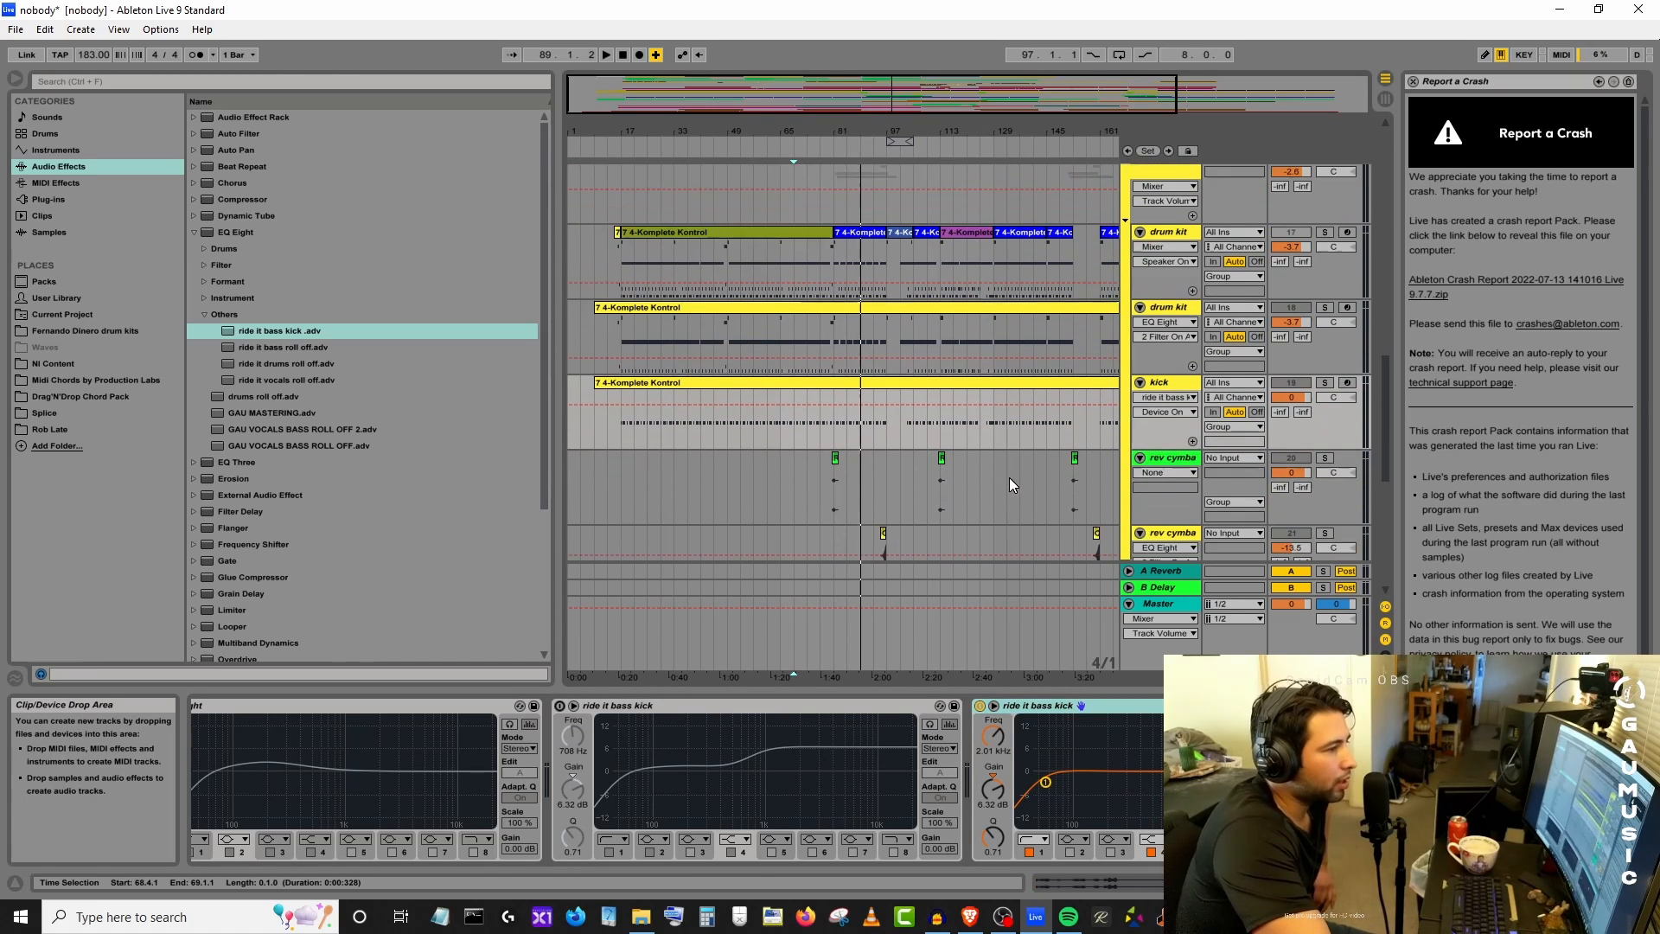
{"action": "left_click", "coordinate": [979, 706]}
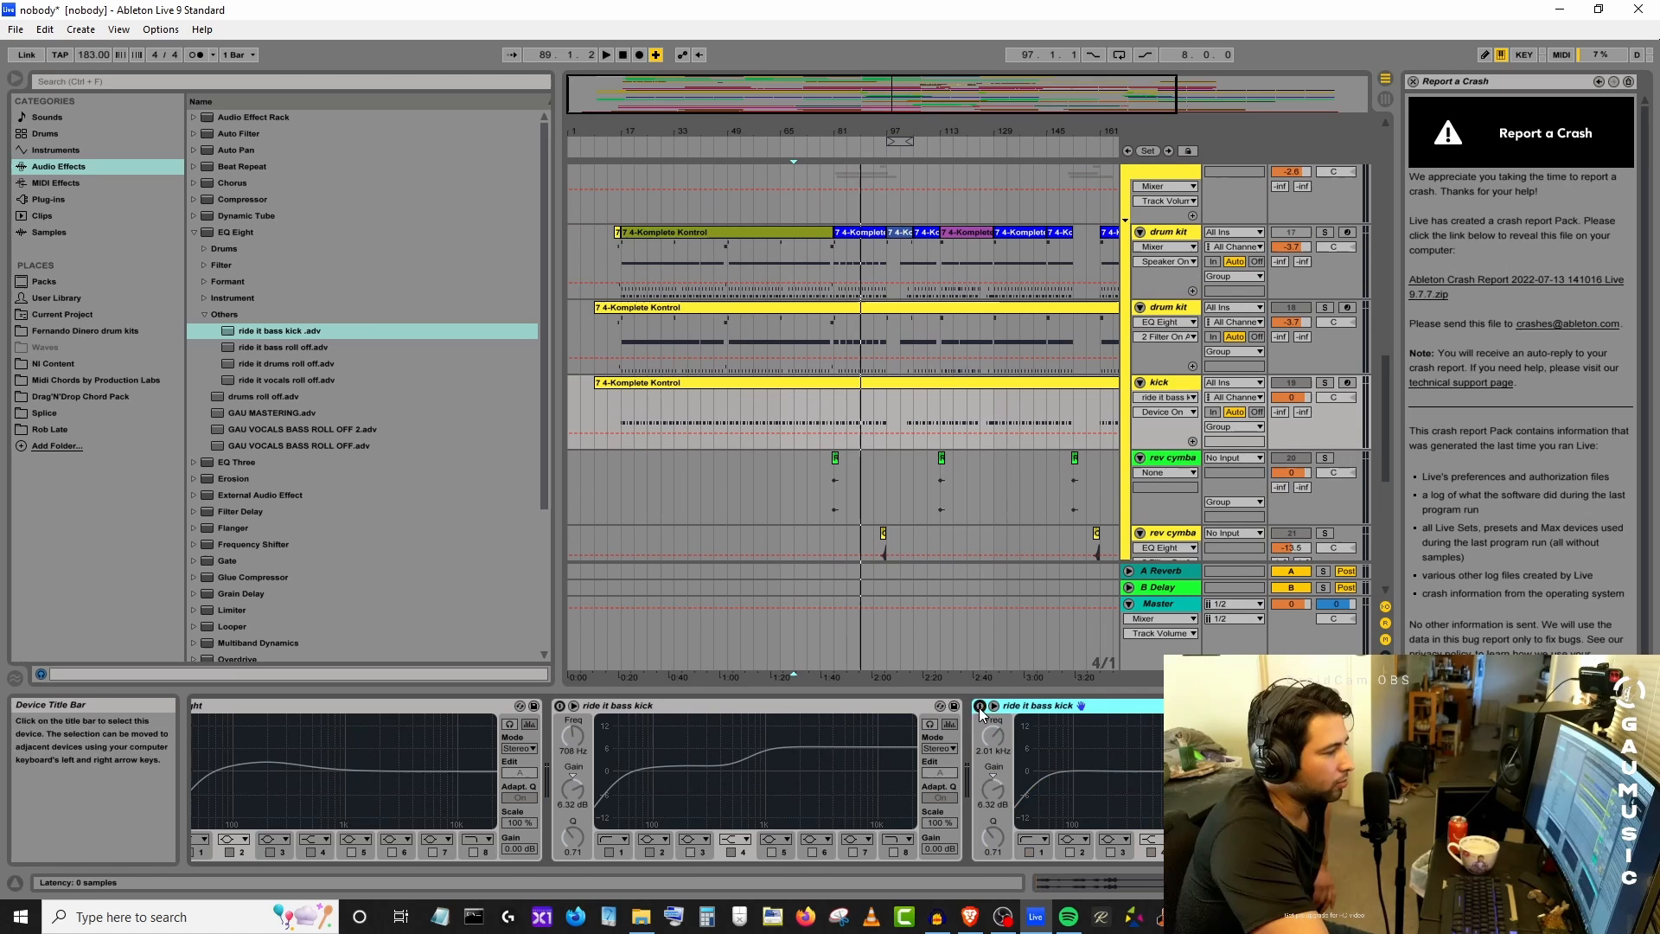
{"action": "left_click", "coordinate": [559, 706]}
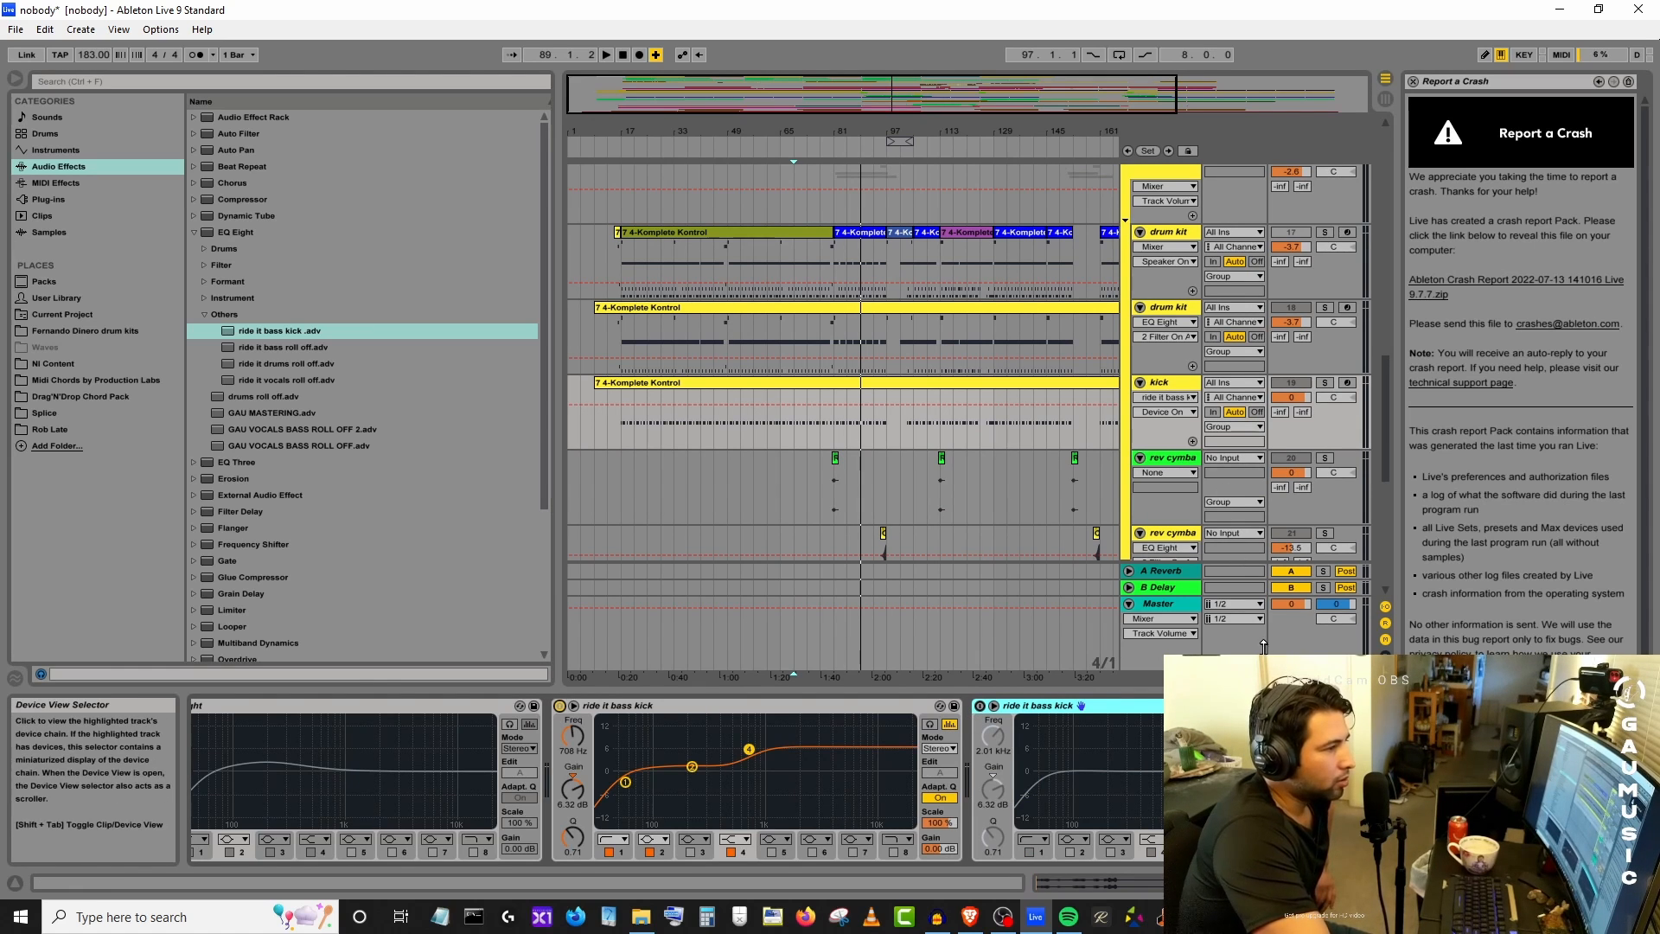
Delete the added duplicate "ride it bass kick" EQ from the kick track.
{"action": "scroll", "coordinate": [1164, 501], "scroll_direction": "down", "scroll_amount": 3}
{"action": "scroll", "coordinate": [1164, 501], "scroll_direction": "down", "scroll_amount": 2}
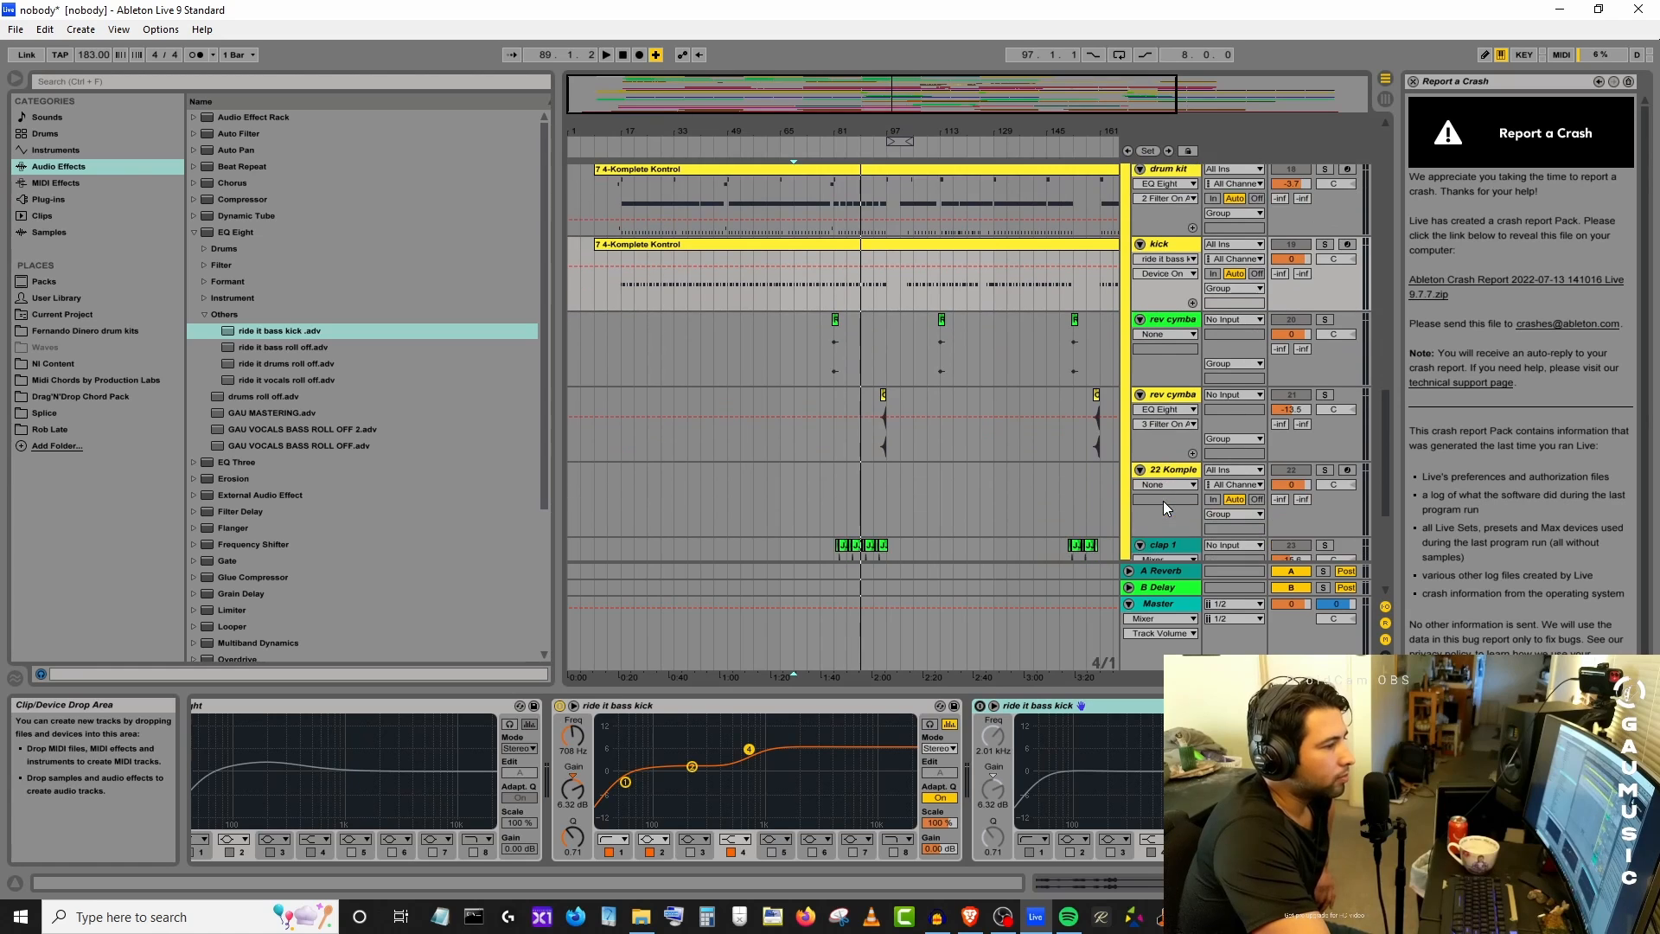
{"action": "scroll", "coordinate": [1164, 501], "scroll_direction": "down", "scroll_amount": 5}
{"action": "scroll", "coordinate": [1154, 499], "scroll_direction": "up", "scroll_amount": 10}
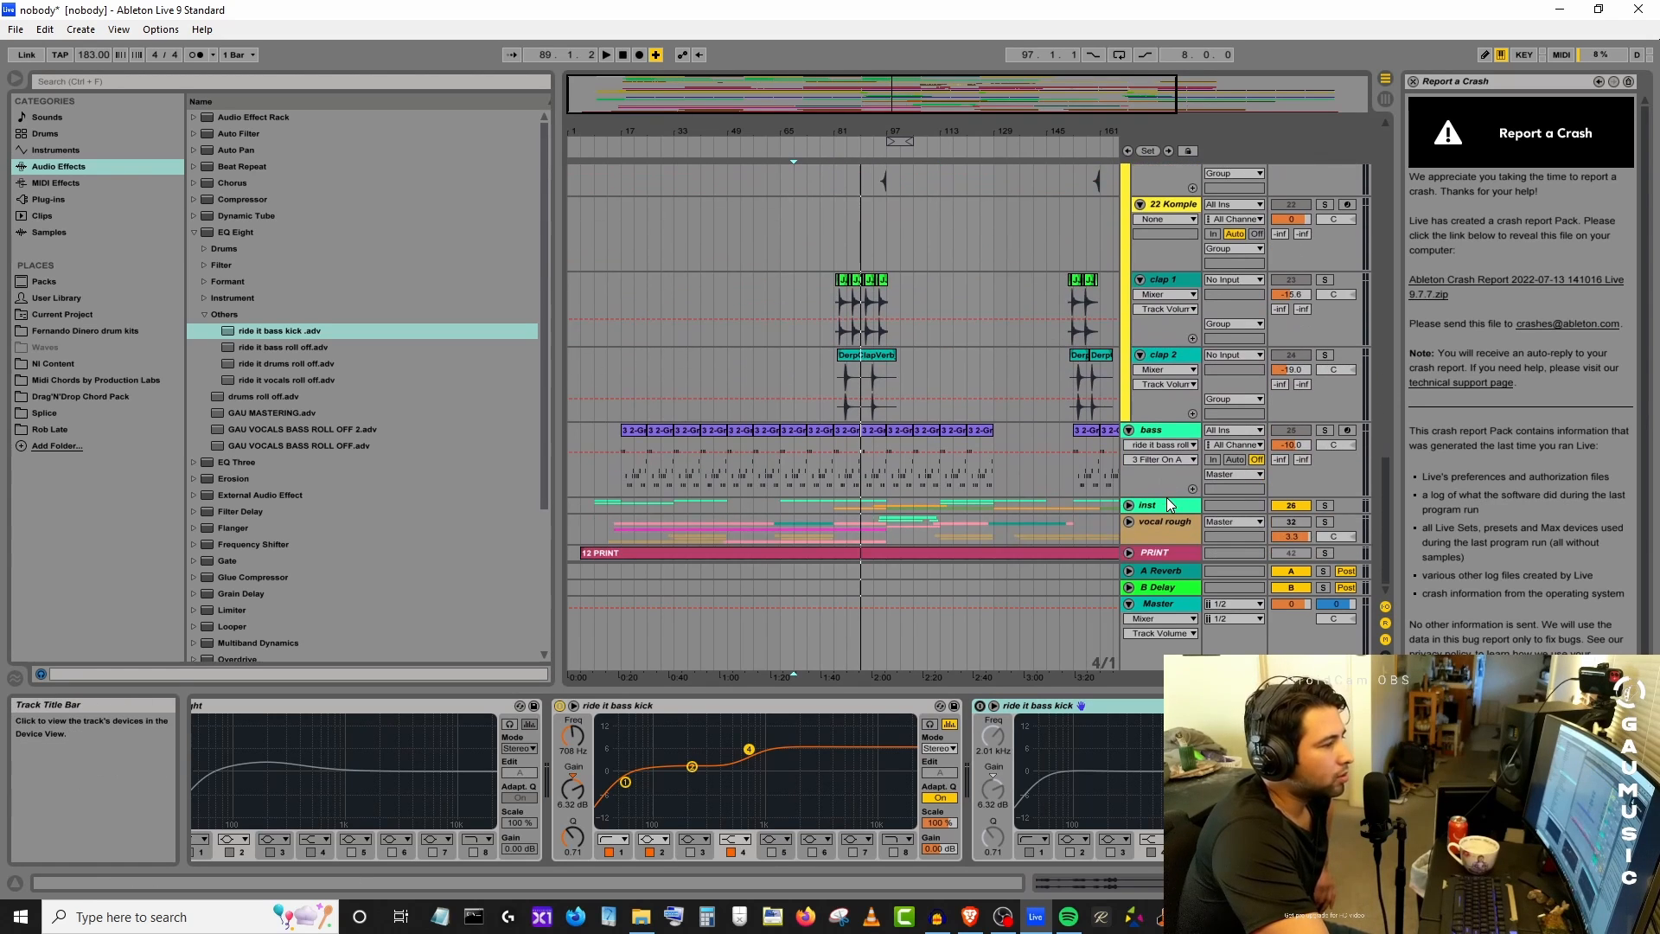
{"action": "scroll", "coordinate": [1165, 496], "scroll_direction": "up", "scroll_amount": 5}
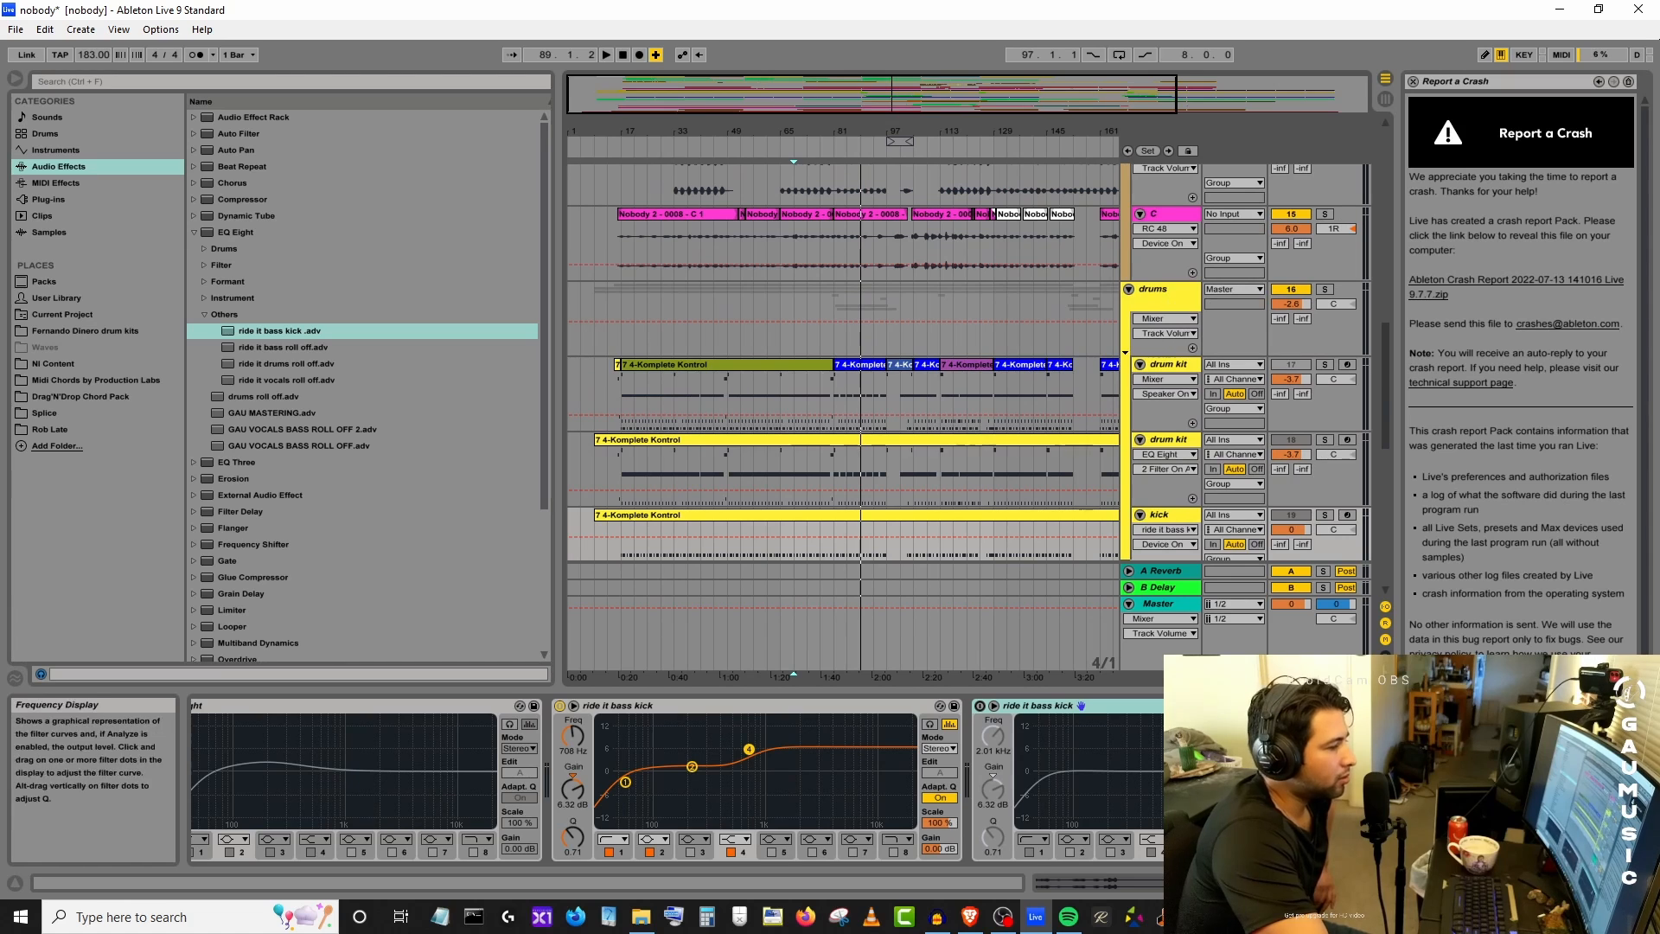
{"action": "key", "text": "Delete"}
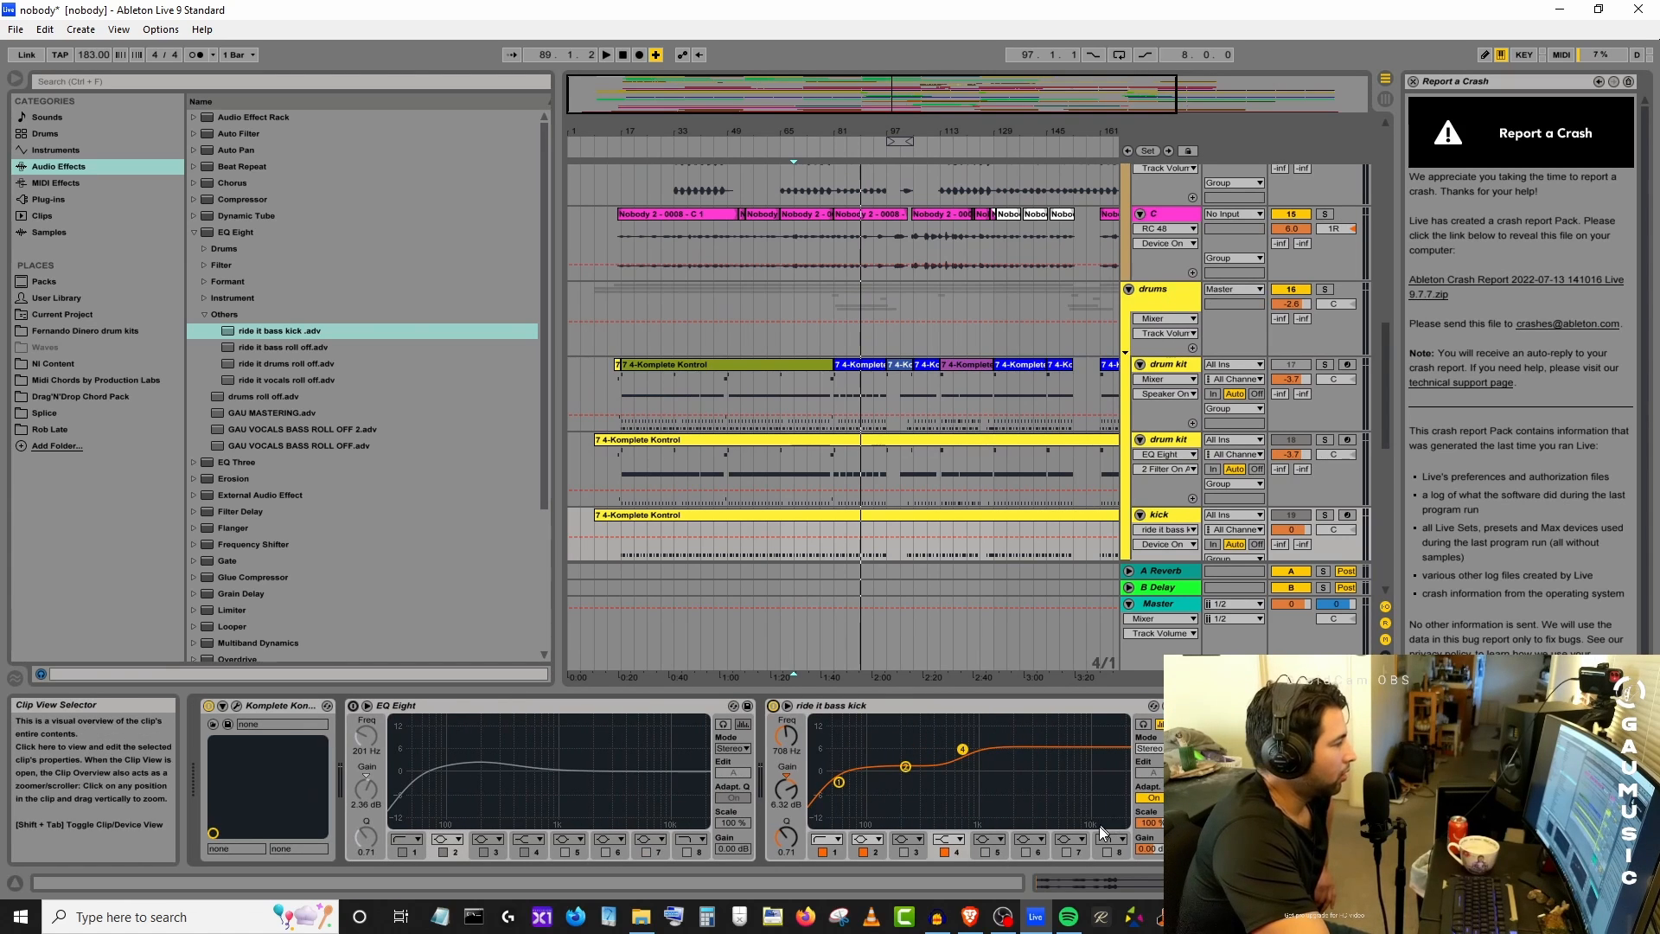
Display the drums group's device chain and close its API-550B Stereo plug-in window.
{"action": "left_click", "coordinate": [1162, 299]}
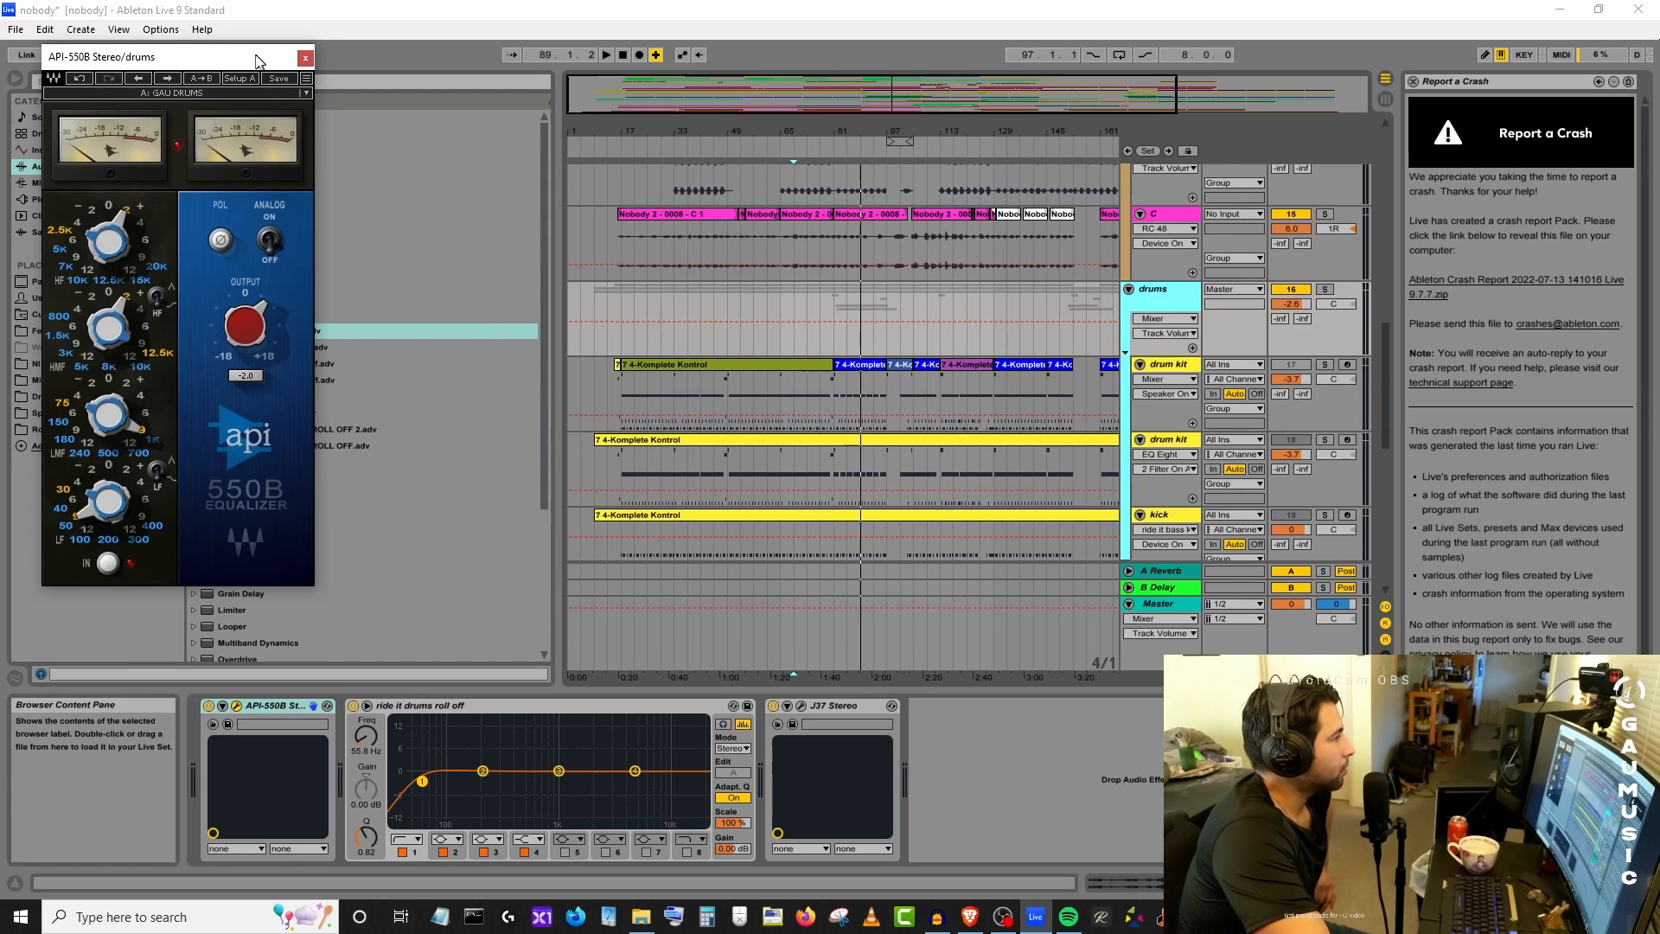
{"action": "left_click_drag", "start_coordinate": [142, 62], "coordinate": [570, 167]}
{"action": "left_click_drag", "start_coordinate": [679, 169], "coordinate": [694, 117]}
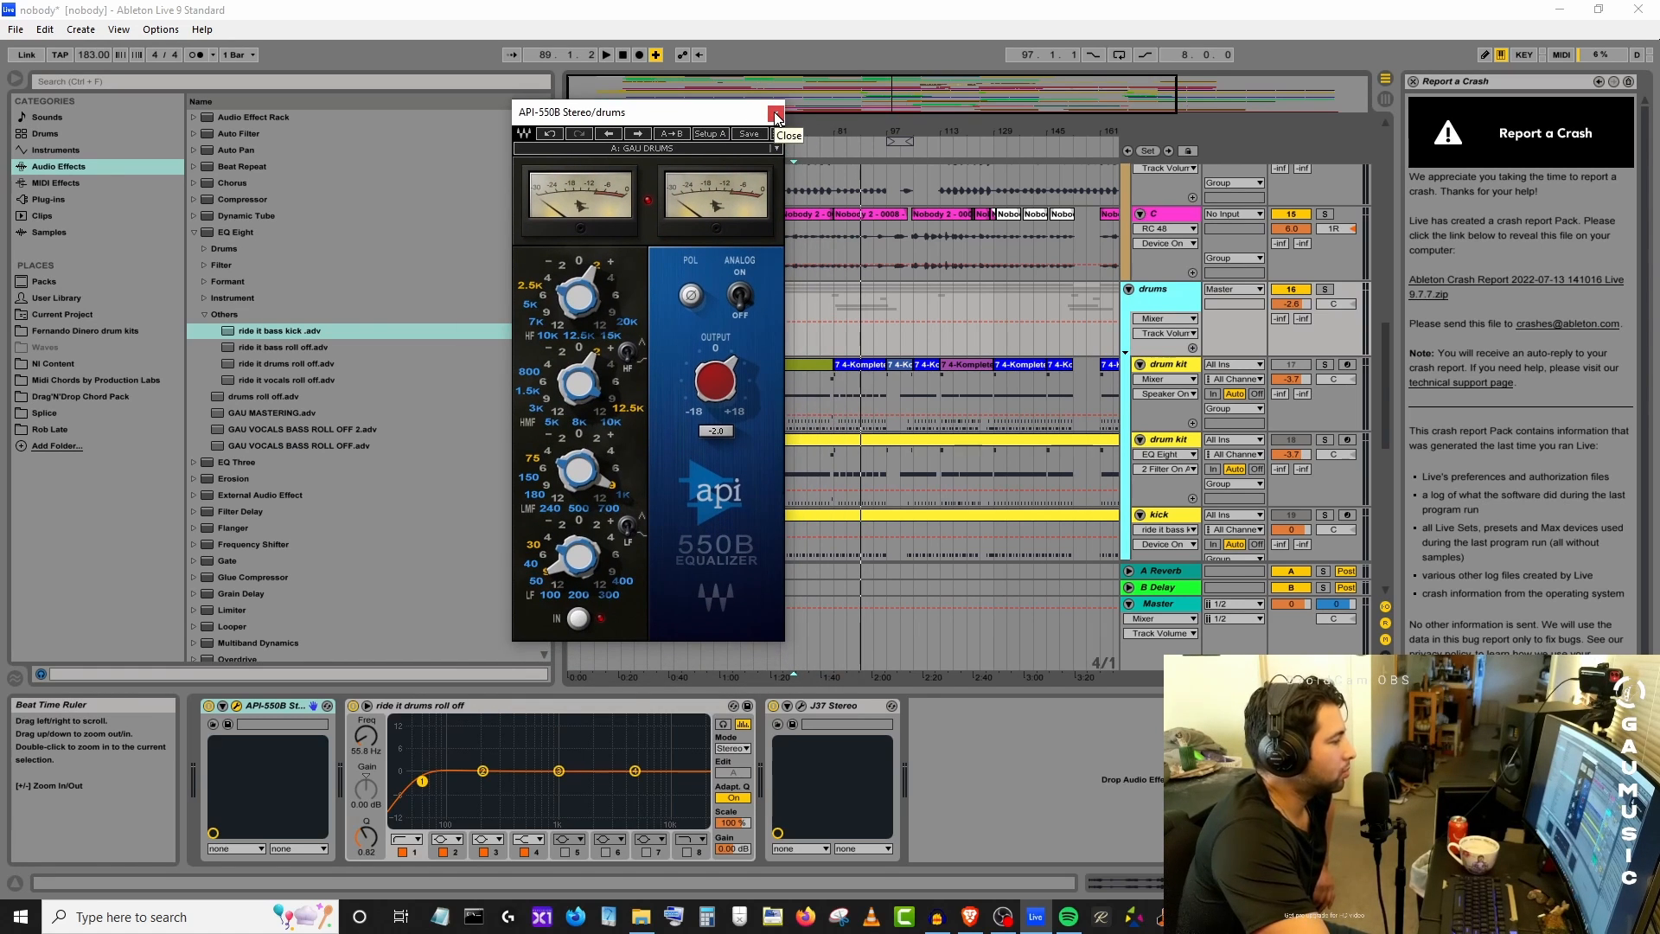
{"action": "left_click", "coordinate": [775, 113]}
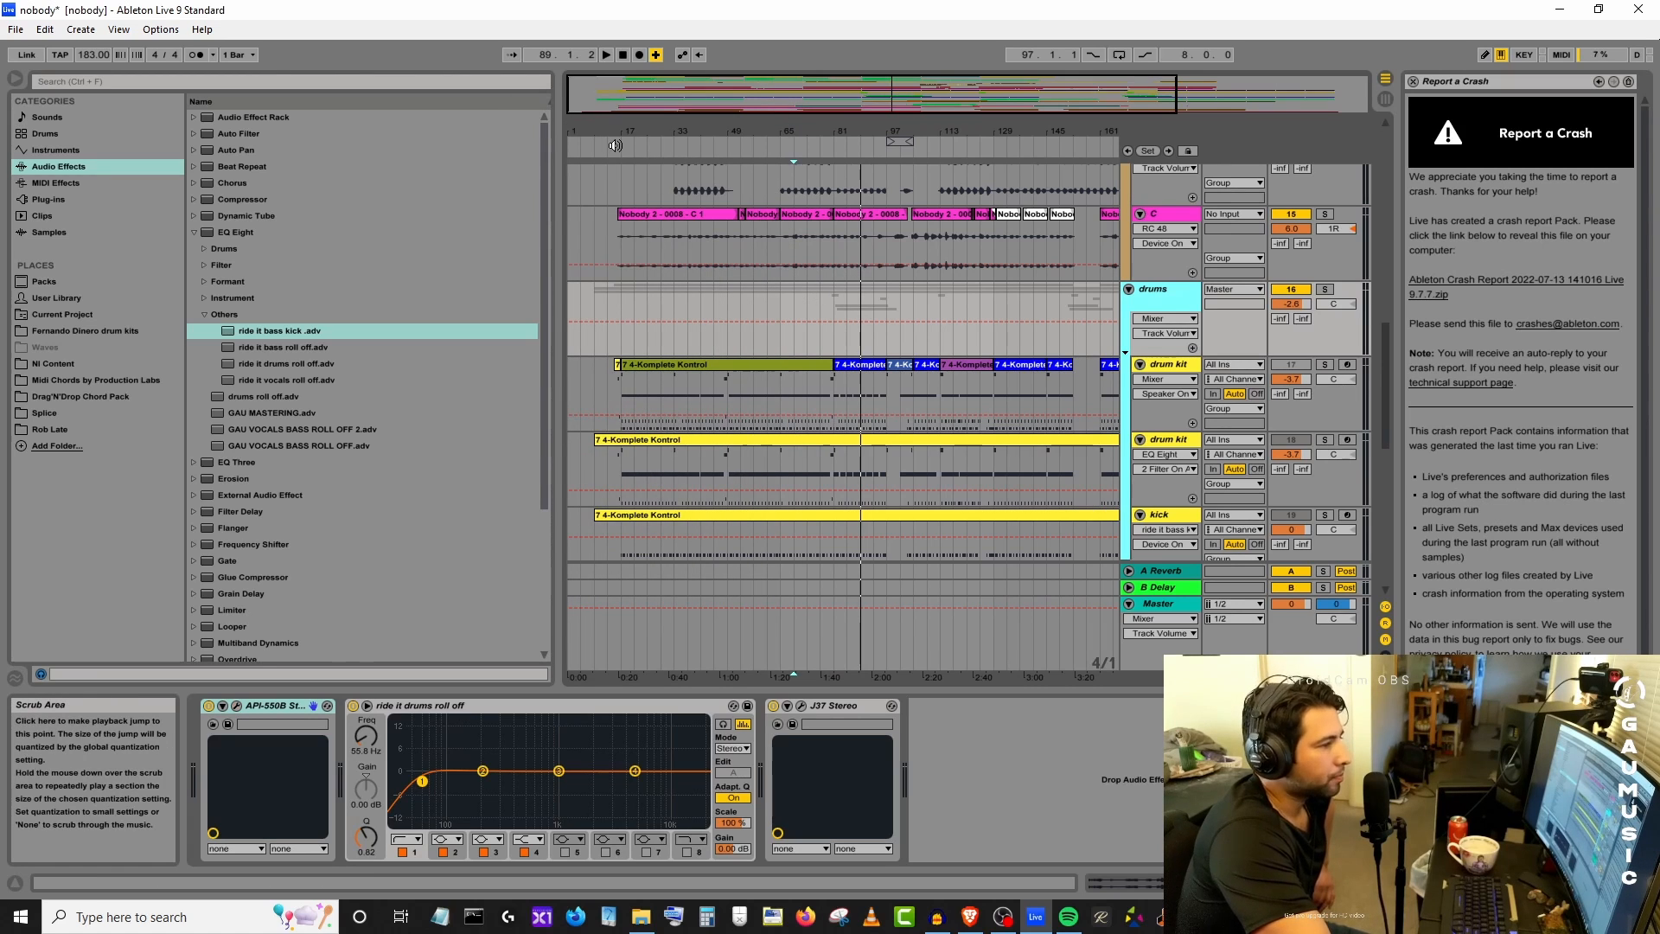
Bypass the API-550B Stereo, "ride it drums roll off" EQ and J37 Stereo on the drums group.
{"action": "left_click", "coordinate": [285, 706]}
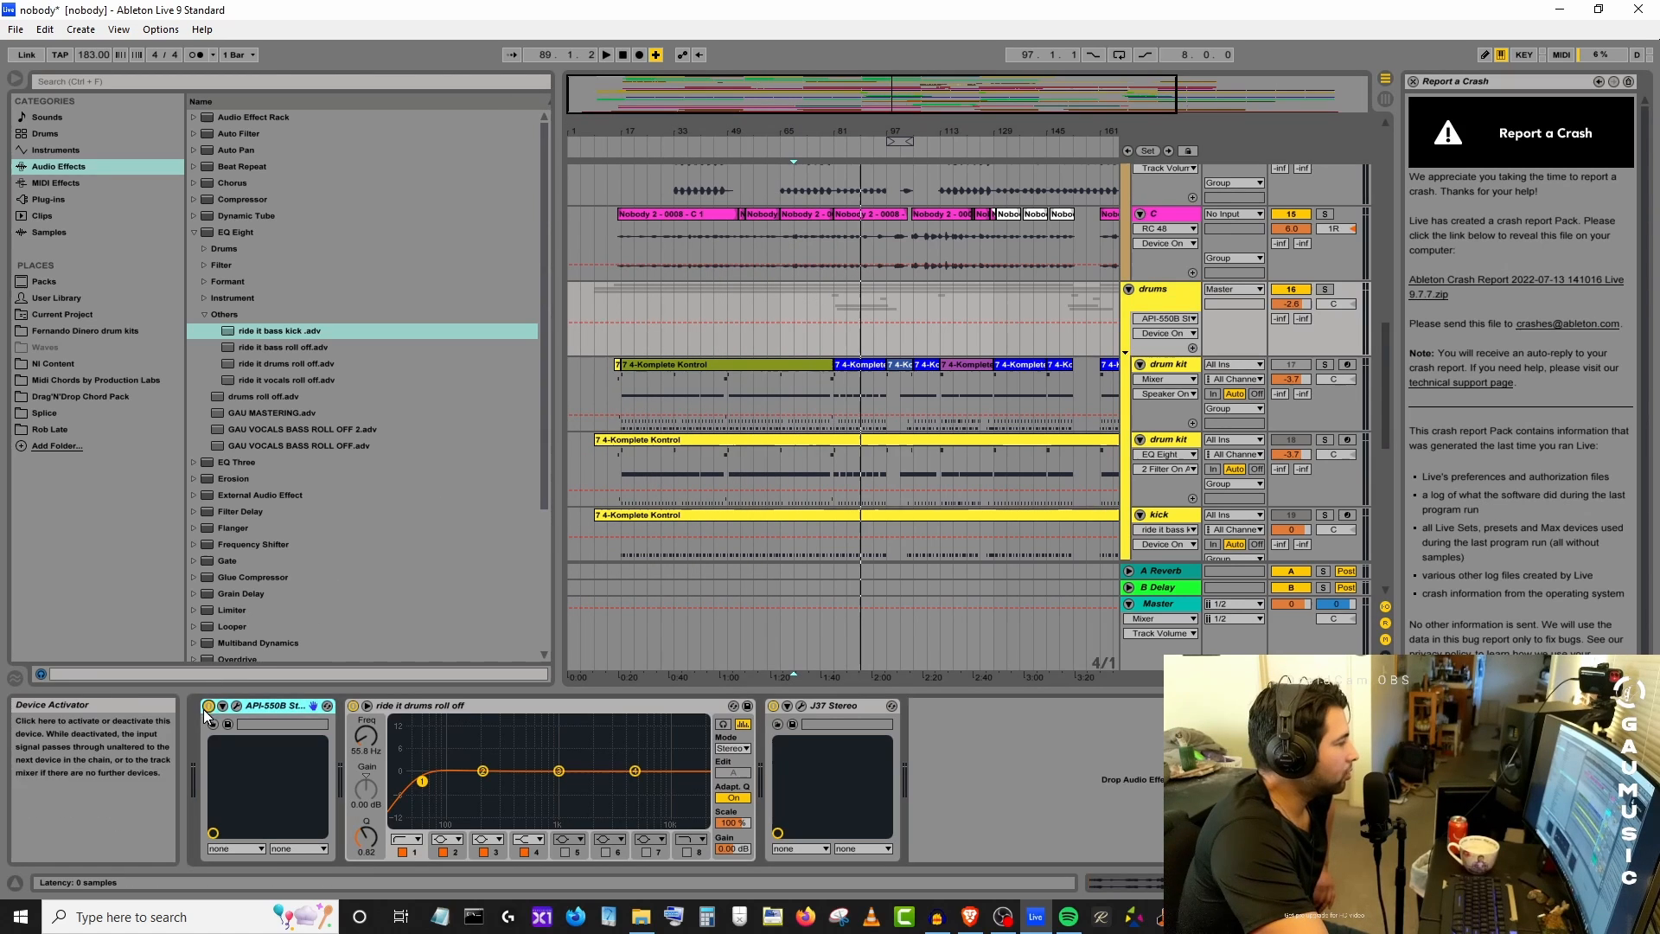
{"action": "left_click", "coordinate": [353, 705]}
{"action": "left_click", "coordinate": [773, 705]}
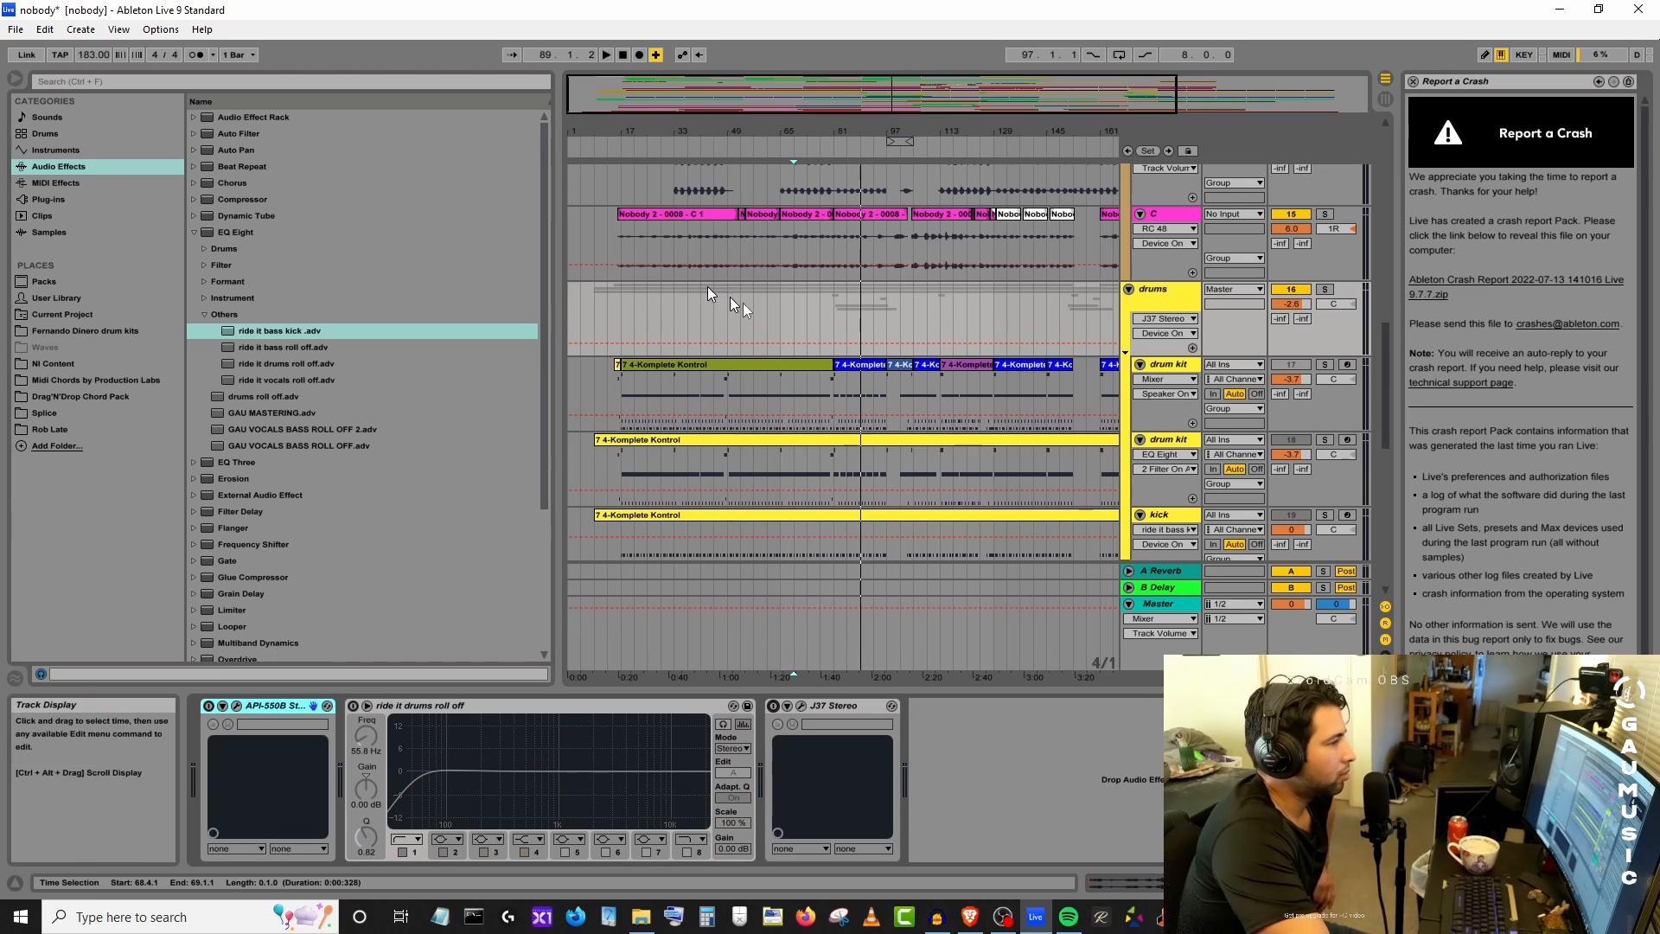
Play the song from around bar 17 with only the drums group soloed.
{"action": "left_click", "coordinate": [631, 145]}
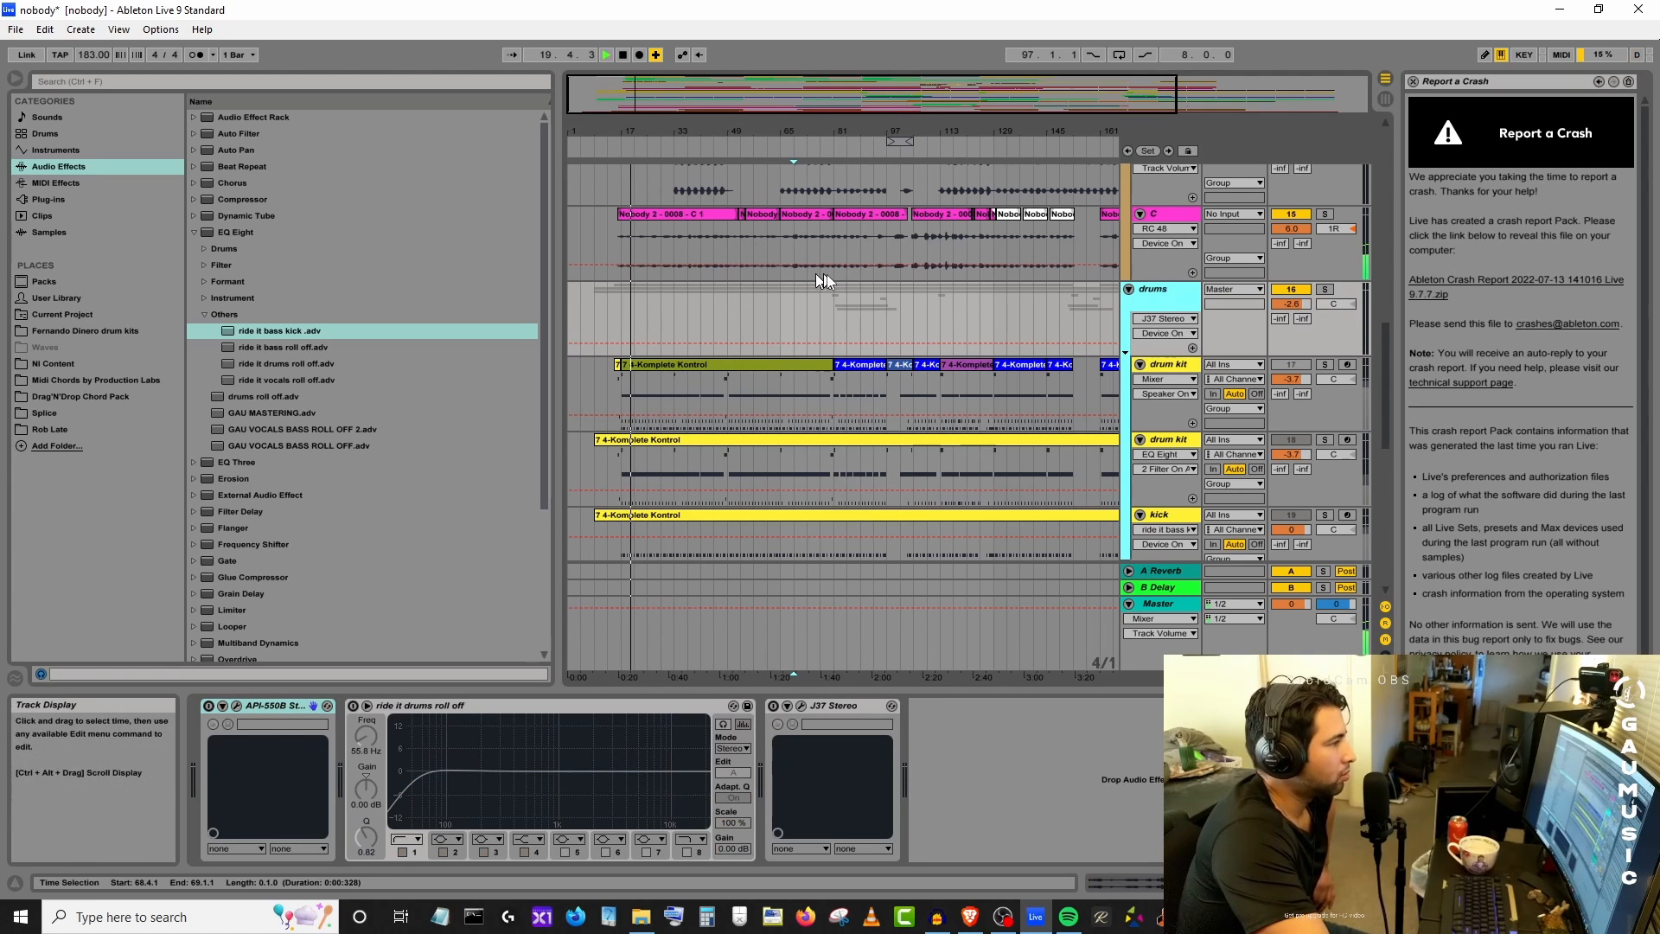
{"action": "left_click", "coordinate": [1324, 289]}
{"action": "scroll", "coordinate": [1307, 312], "scroll_direction": "up", "scroll_amount": 4}
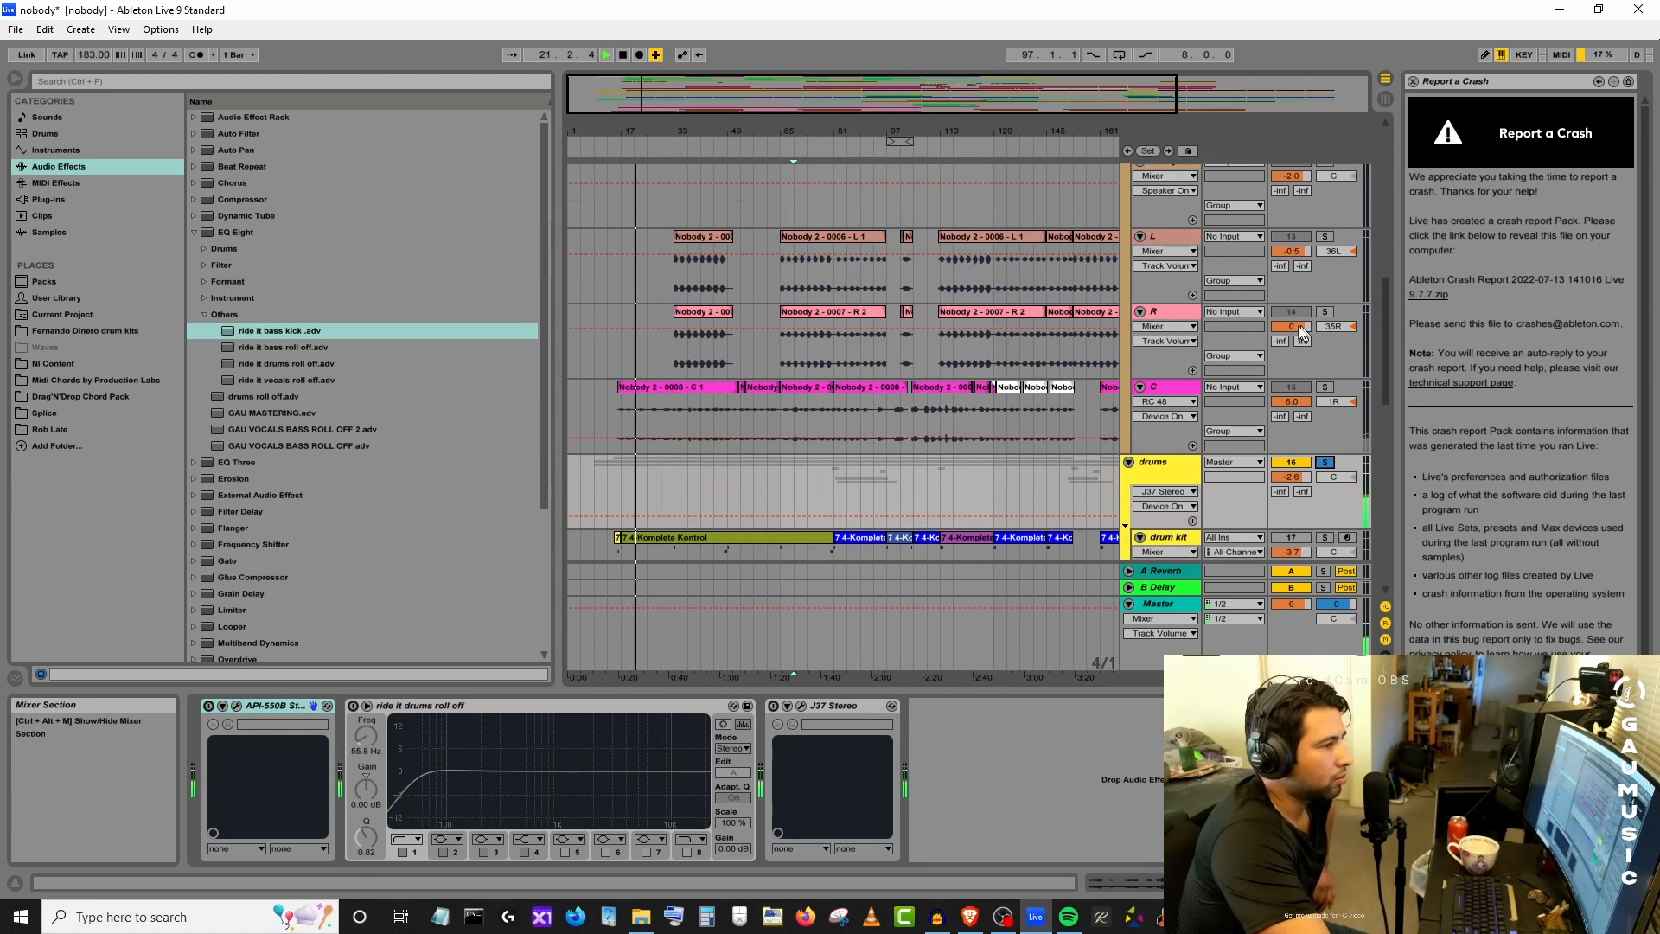
{"action": "scroll", "coordinate": [1301, 333], "scroll_direction": "down", "scroll_amount": 4}
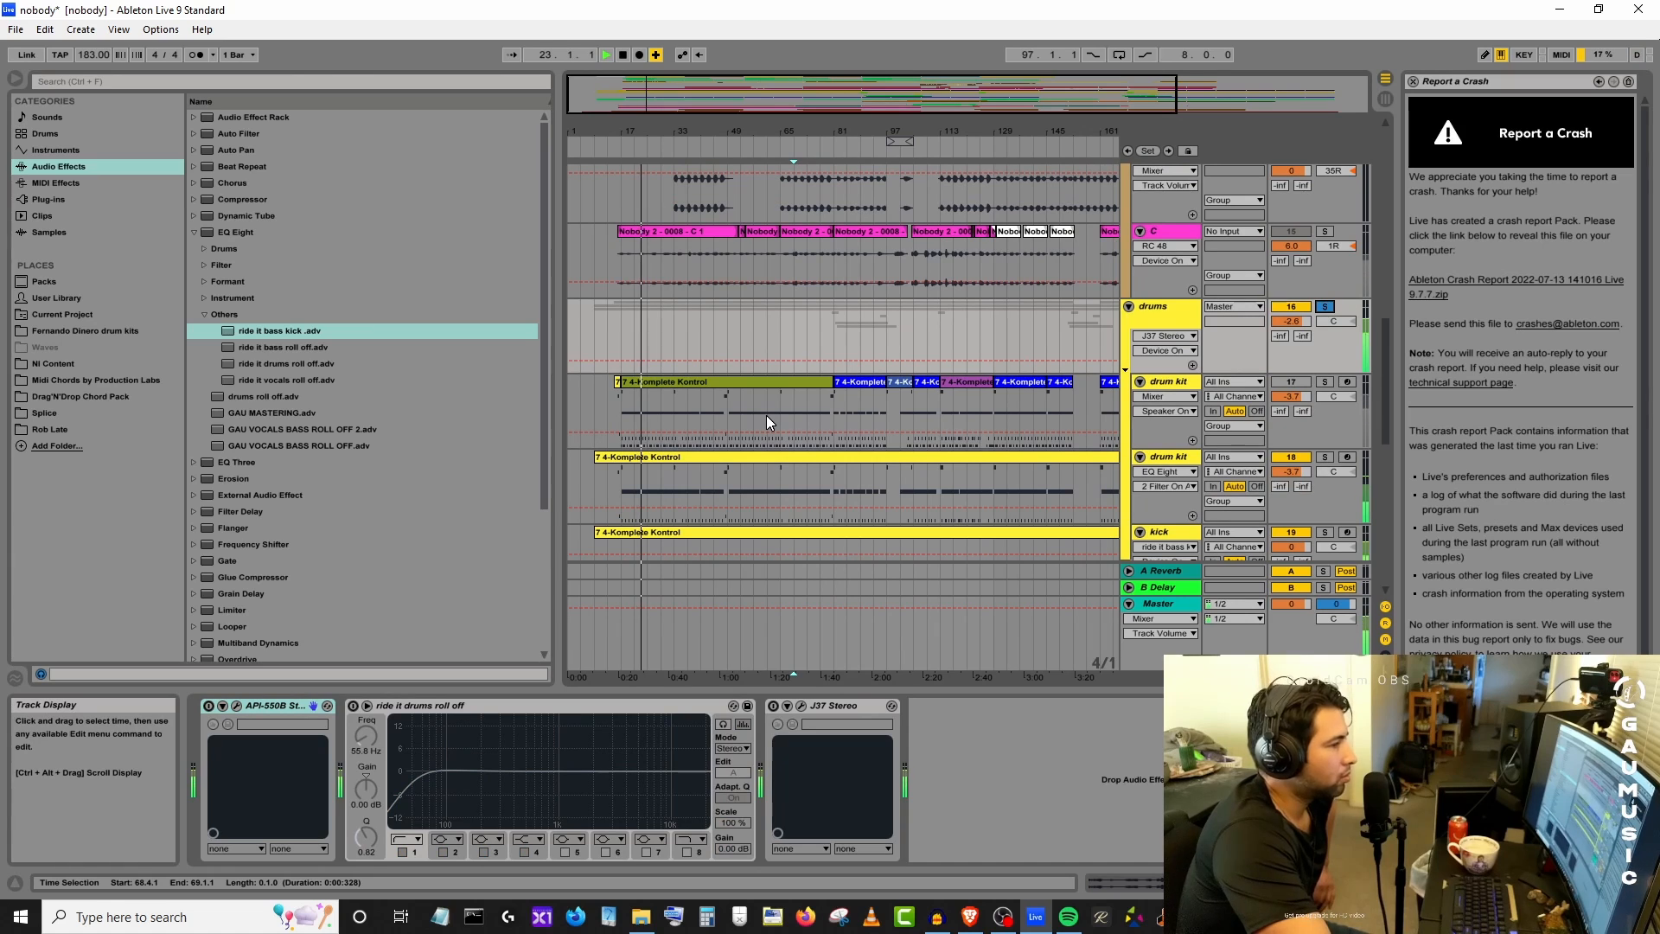
Reactivate the drums group's API-550B Stereo, "ride it drums roll off" EQ and J37 Stereo one by one during playback, and stop playback.
{"action": "left_click", "coordinate": [206, 706]}
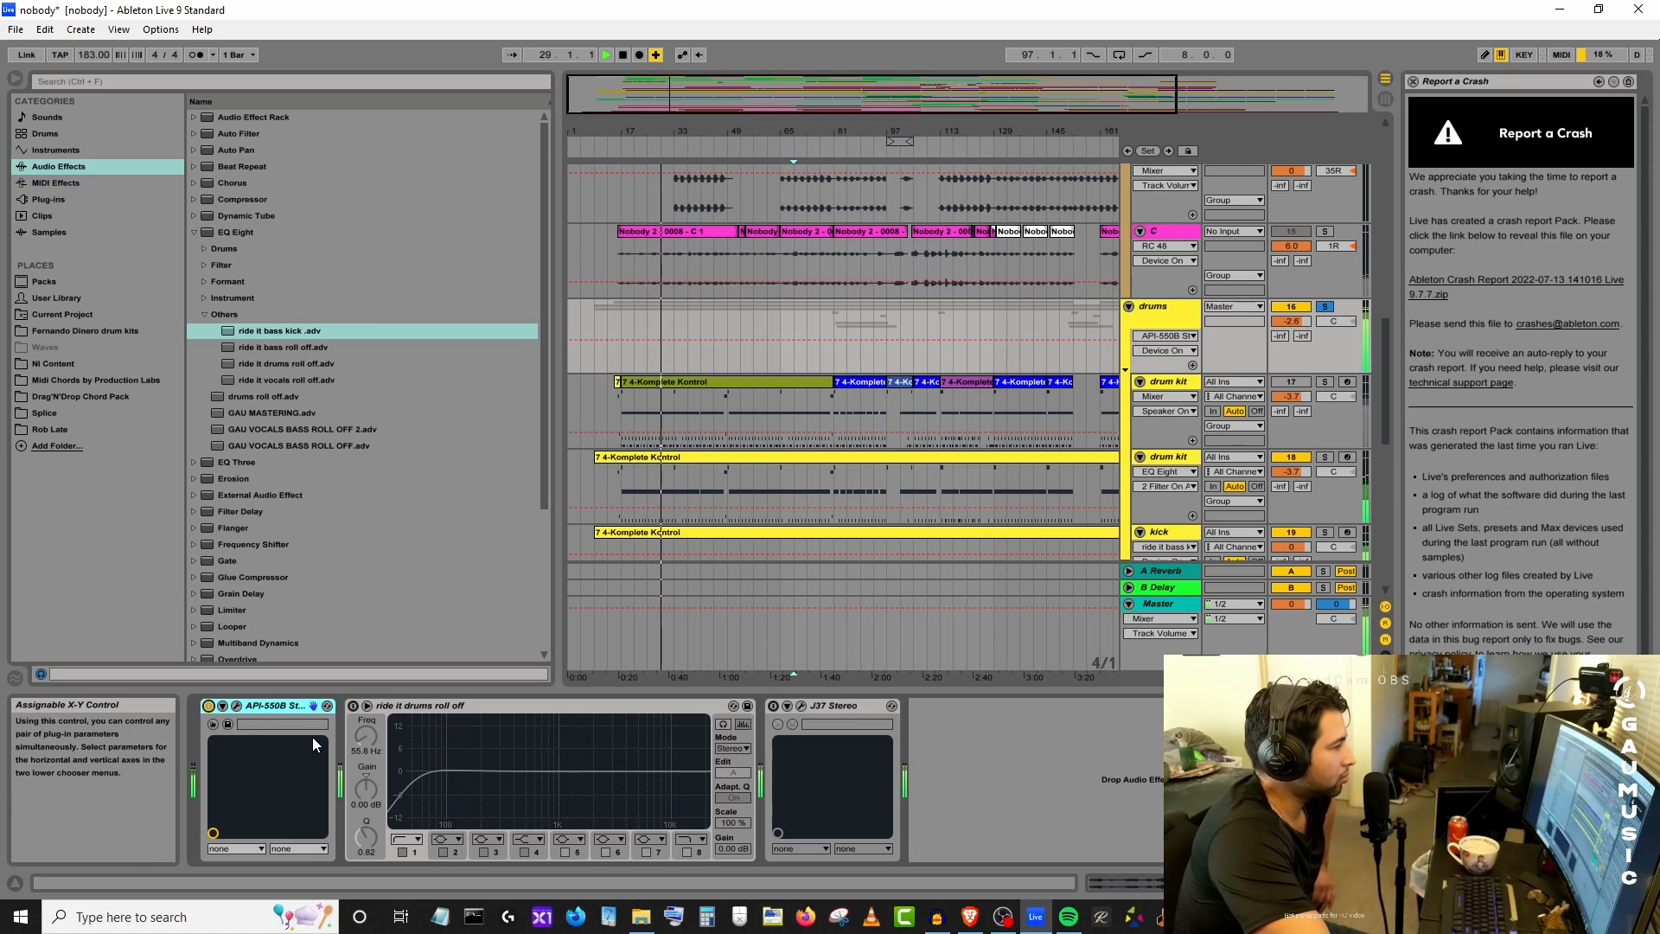
{"action": "left_click", "coordinate": [353, 706]}
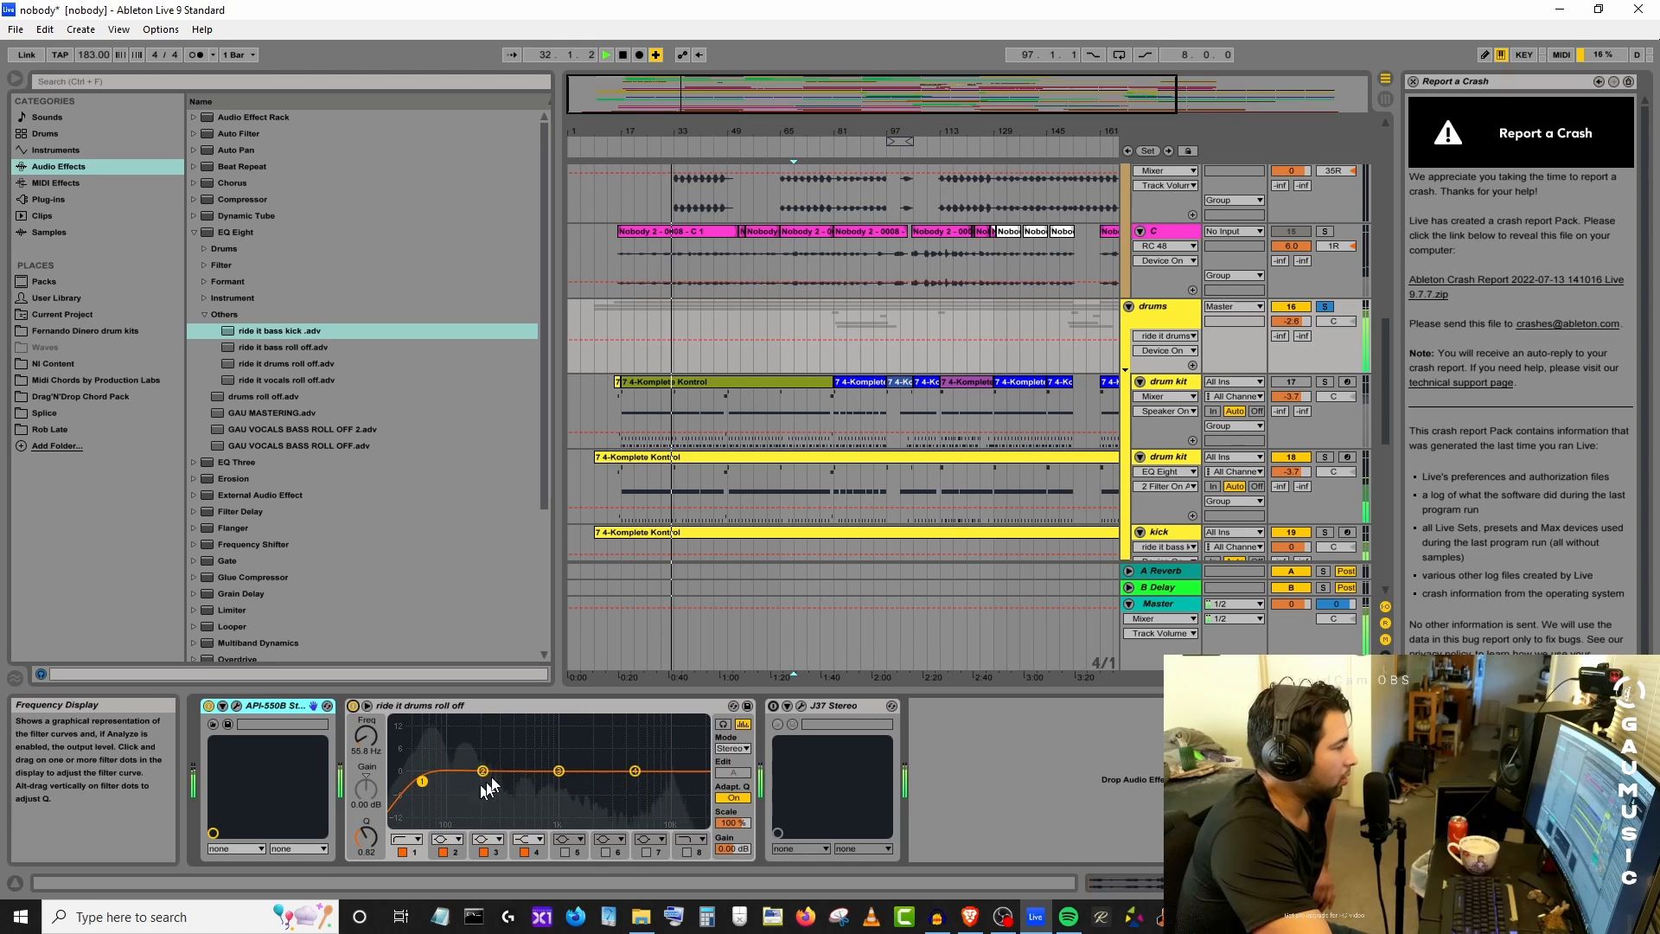
{"action": "left_click", "coordinate": [774, 707]}
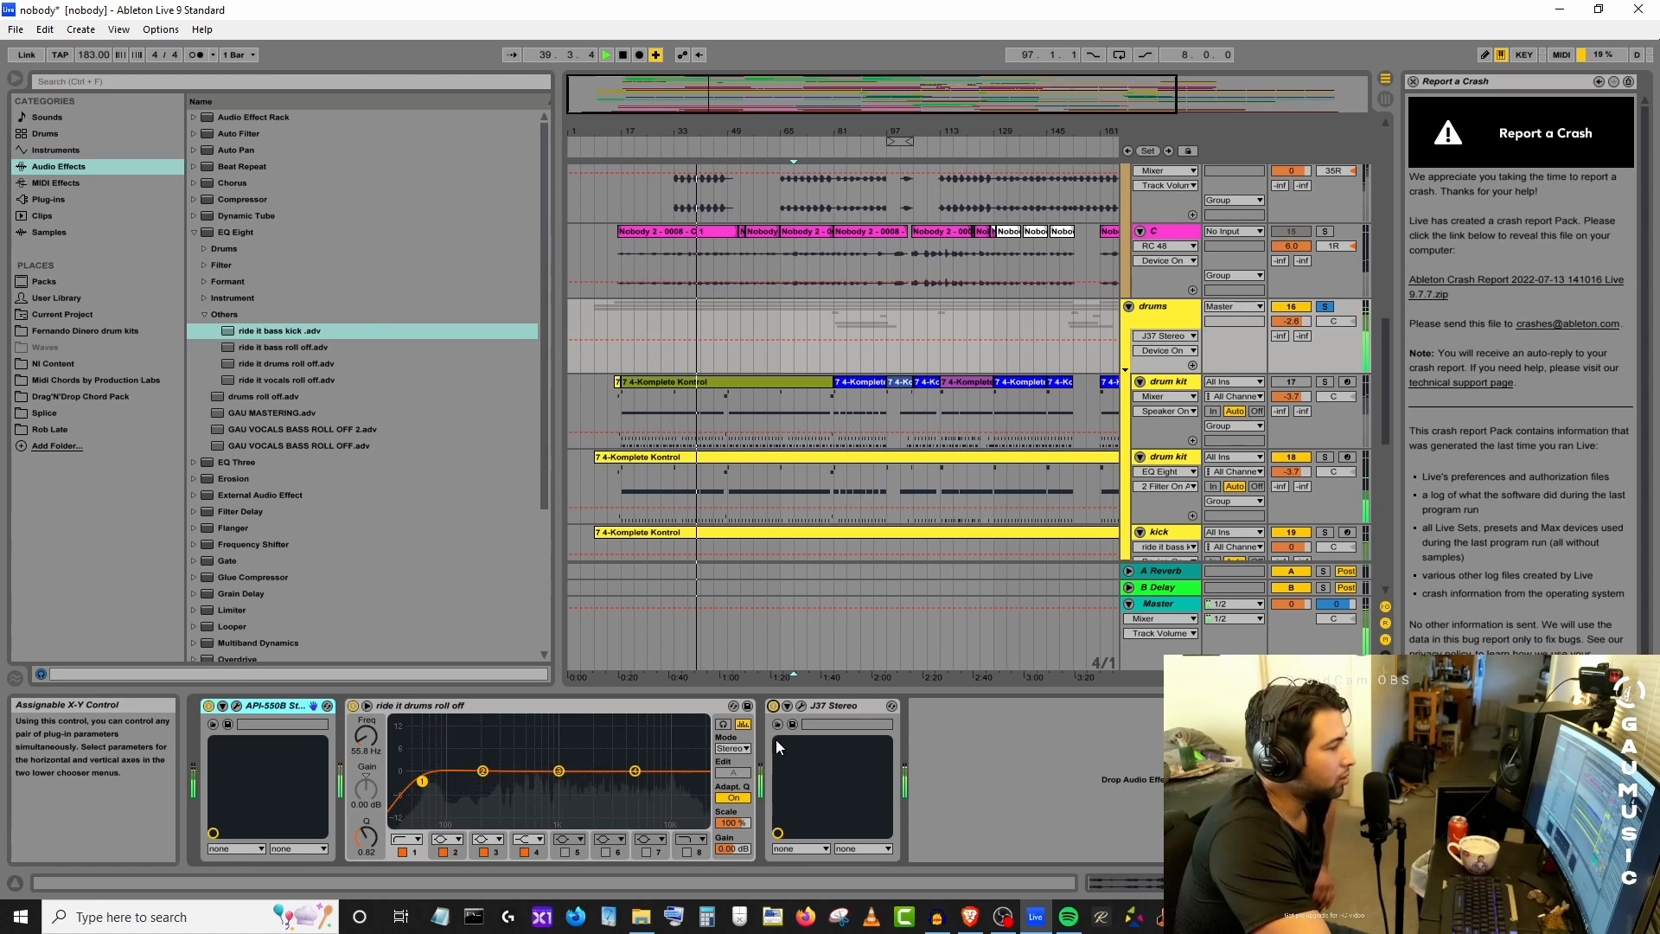
{"action": "left_click", "coordinate": [621, 56]}
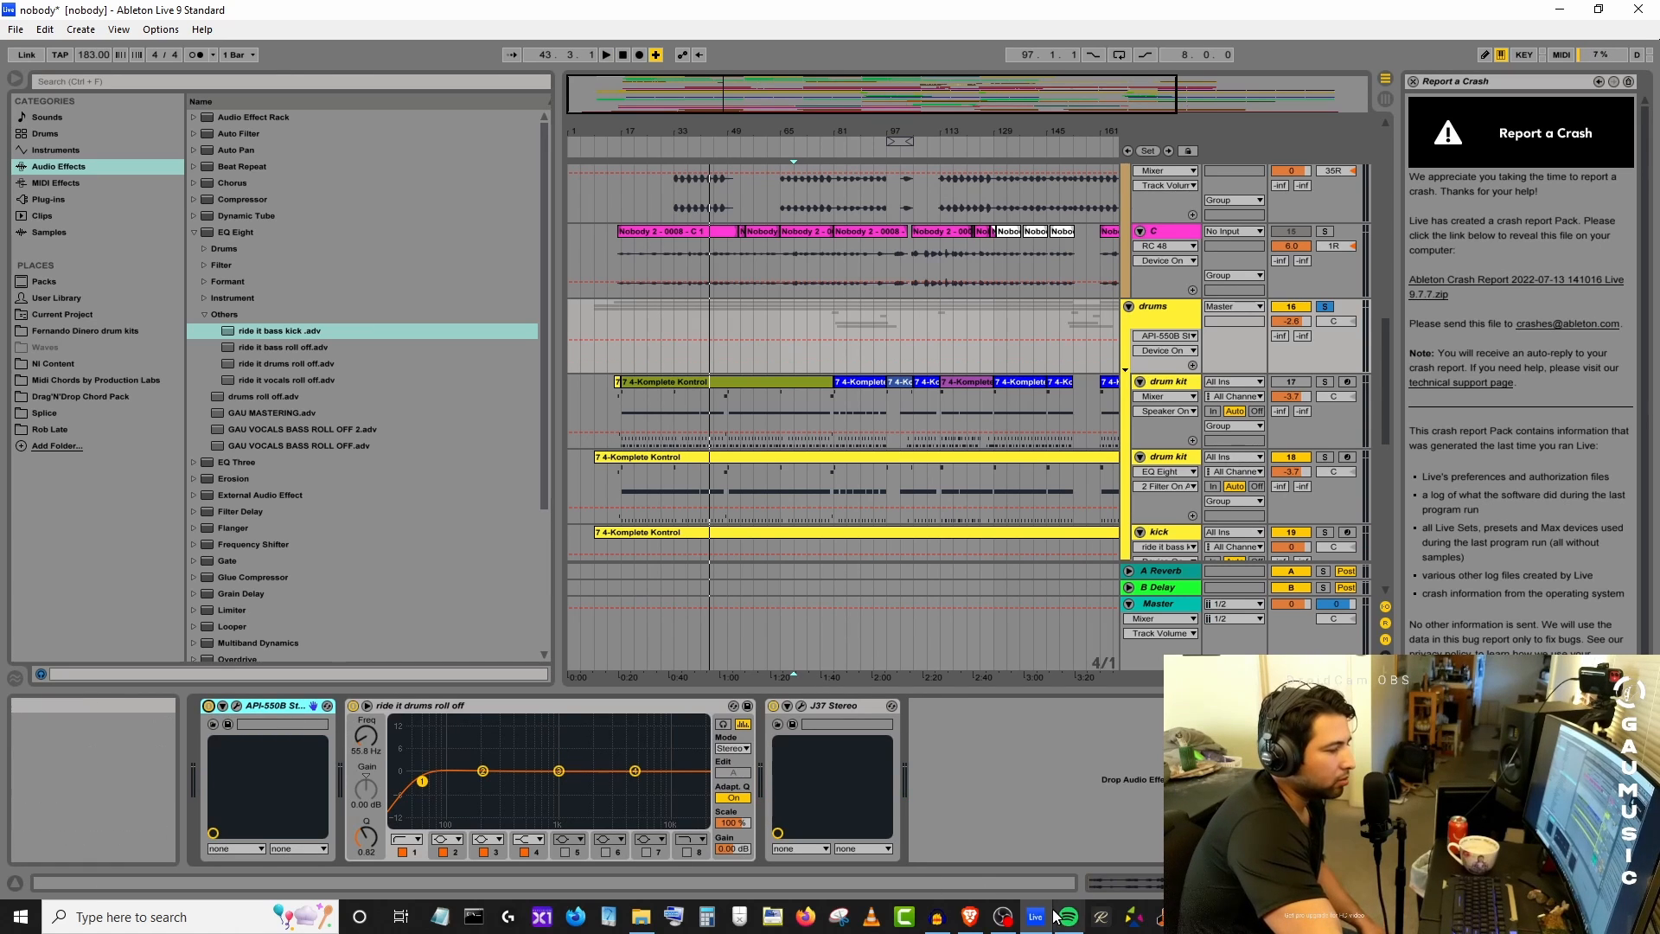
Display the bass track's device chain, solo the track and place the insert marker at bar 17.
{"action": "mouse_move", "coordinate": [1035, 919]}
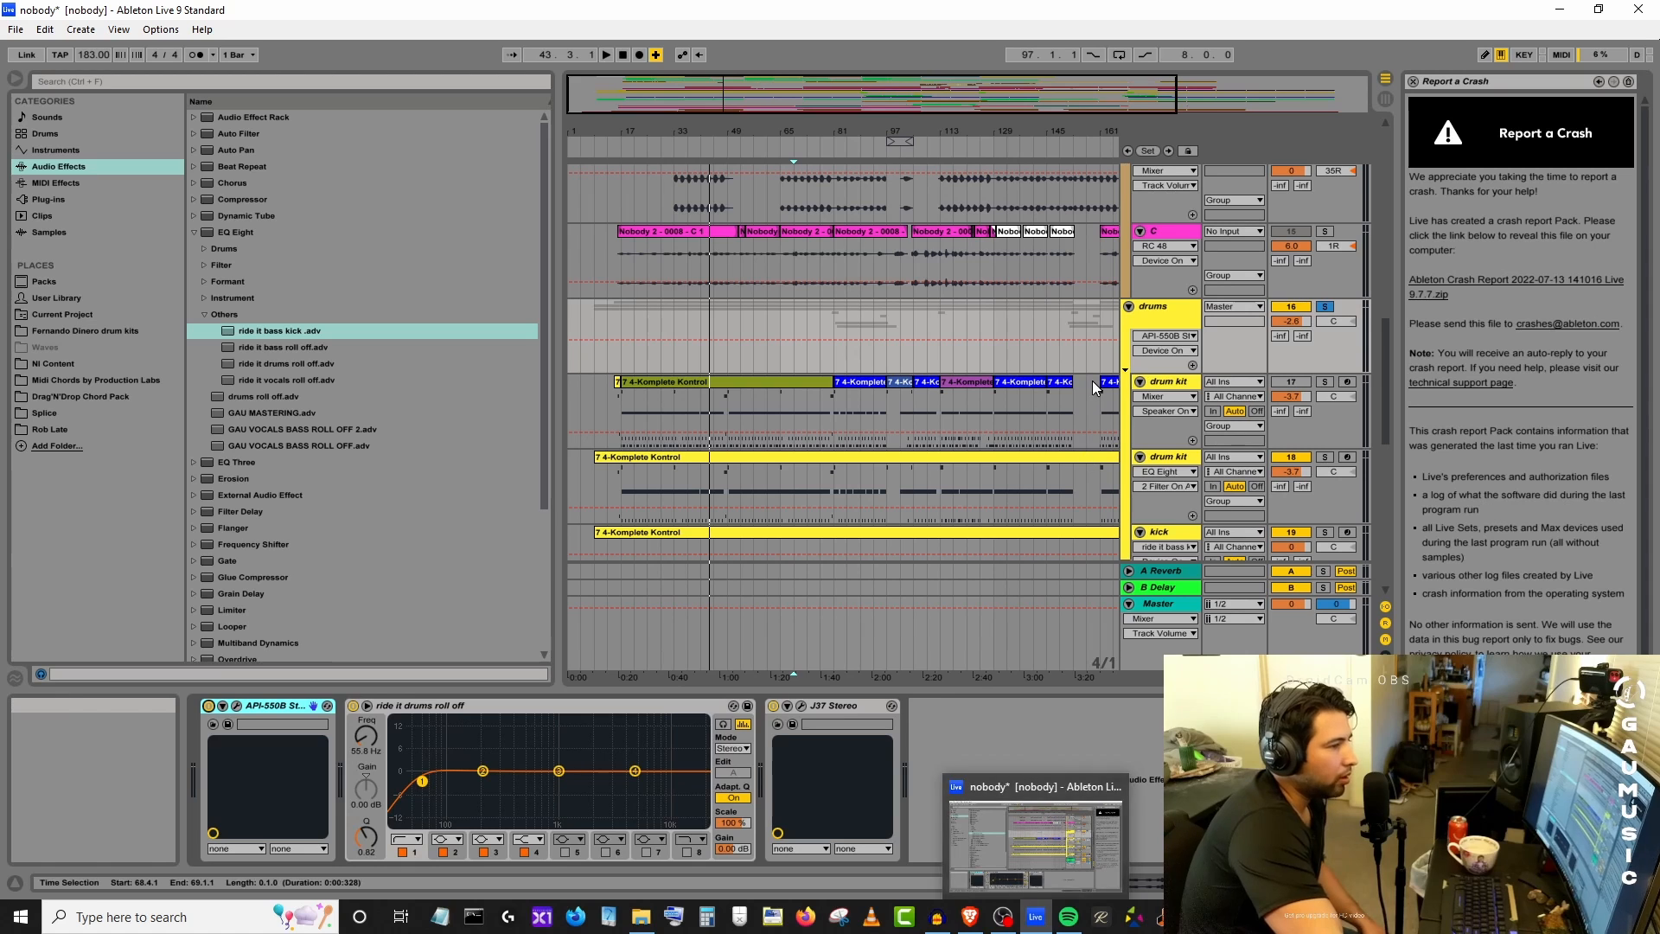
{"action": "scroll", "coordinate": [1194, 465], "scroll_direction": "down", "scroll_amount": 10}
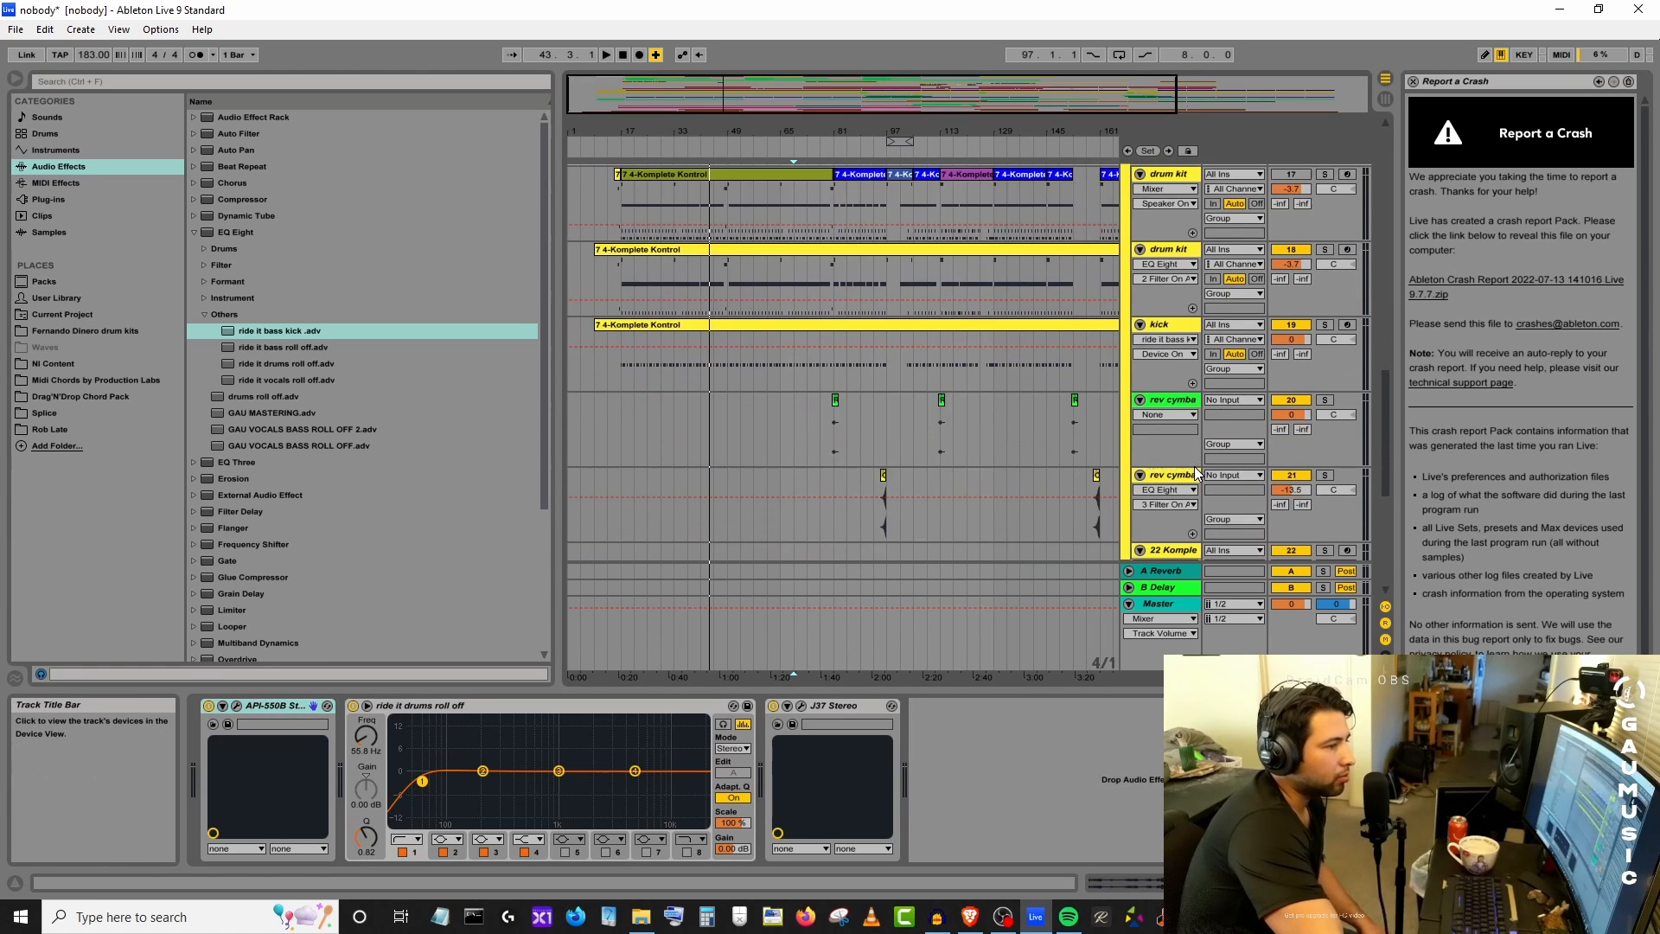
{"action": "left_click", "coordinate": [1208, 450]}
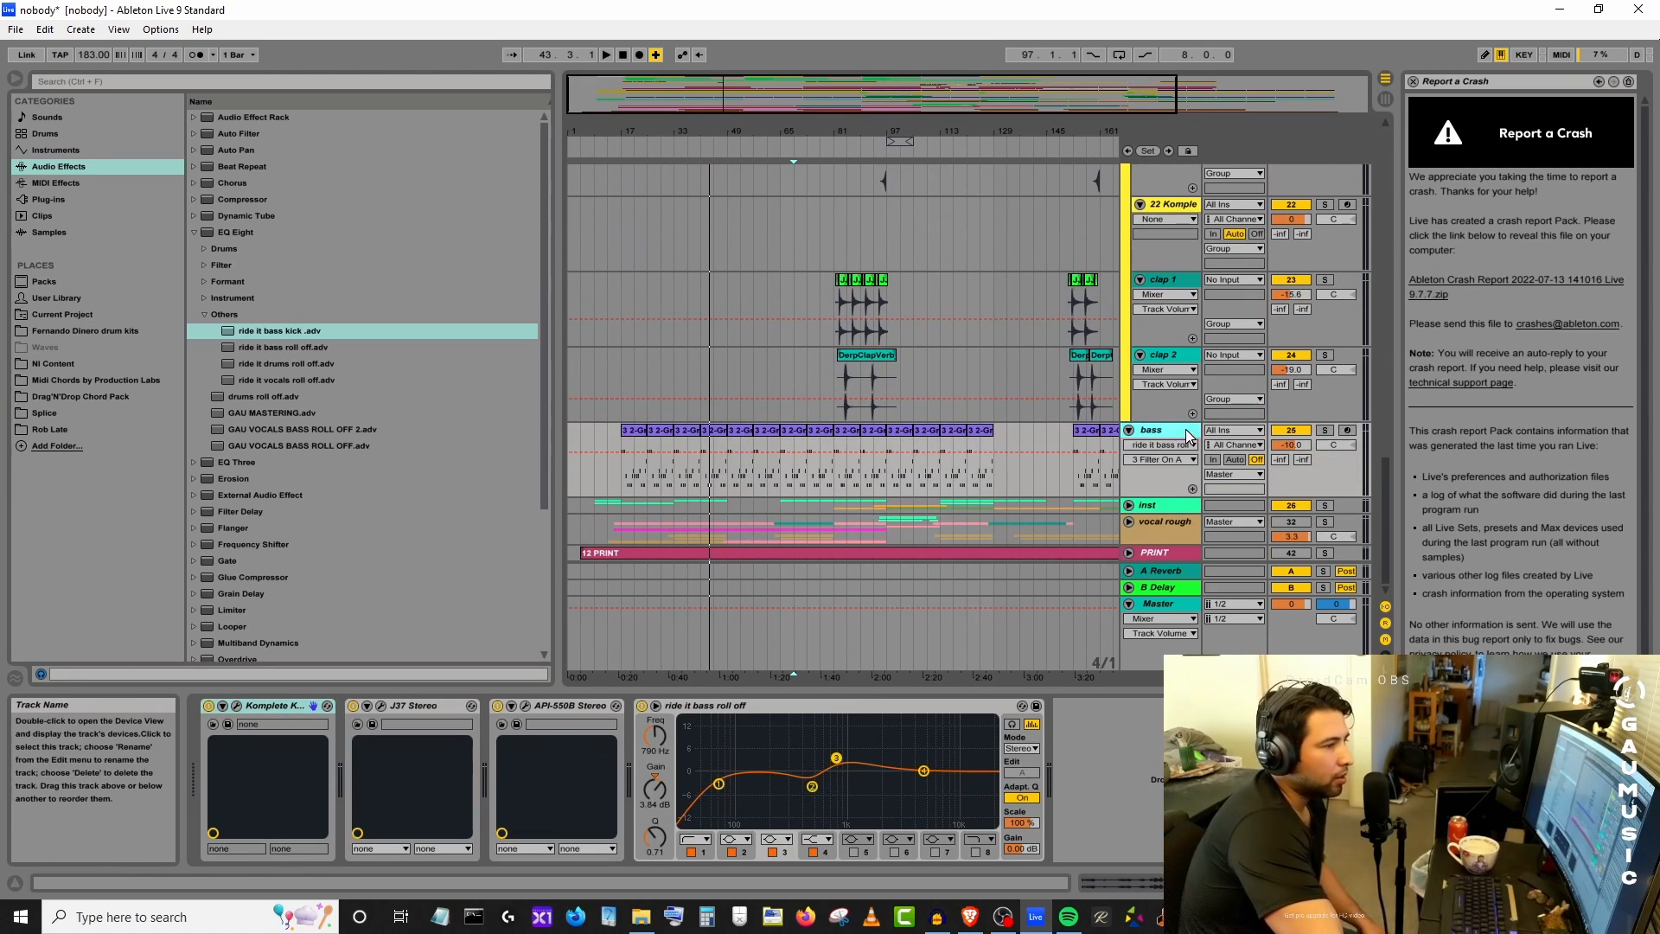
{"action": "left_click", "coordinate": [1324, 430]}
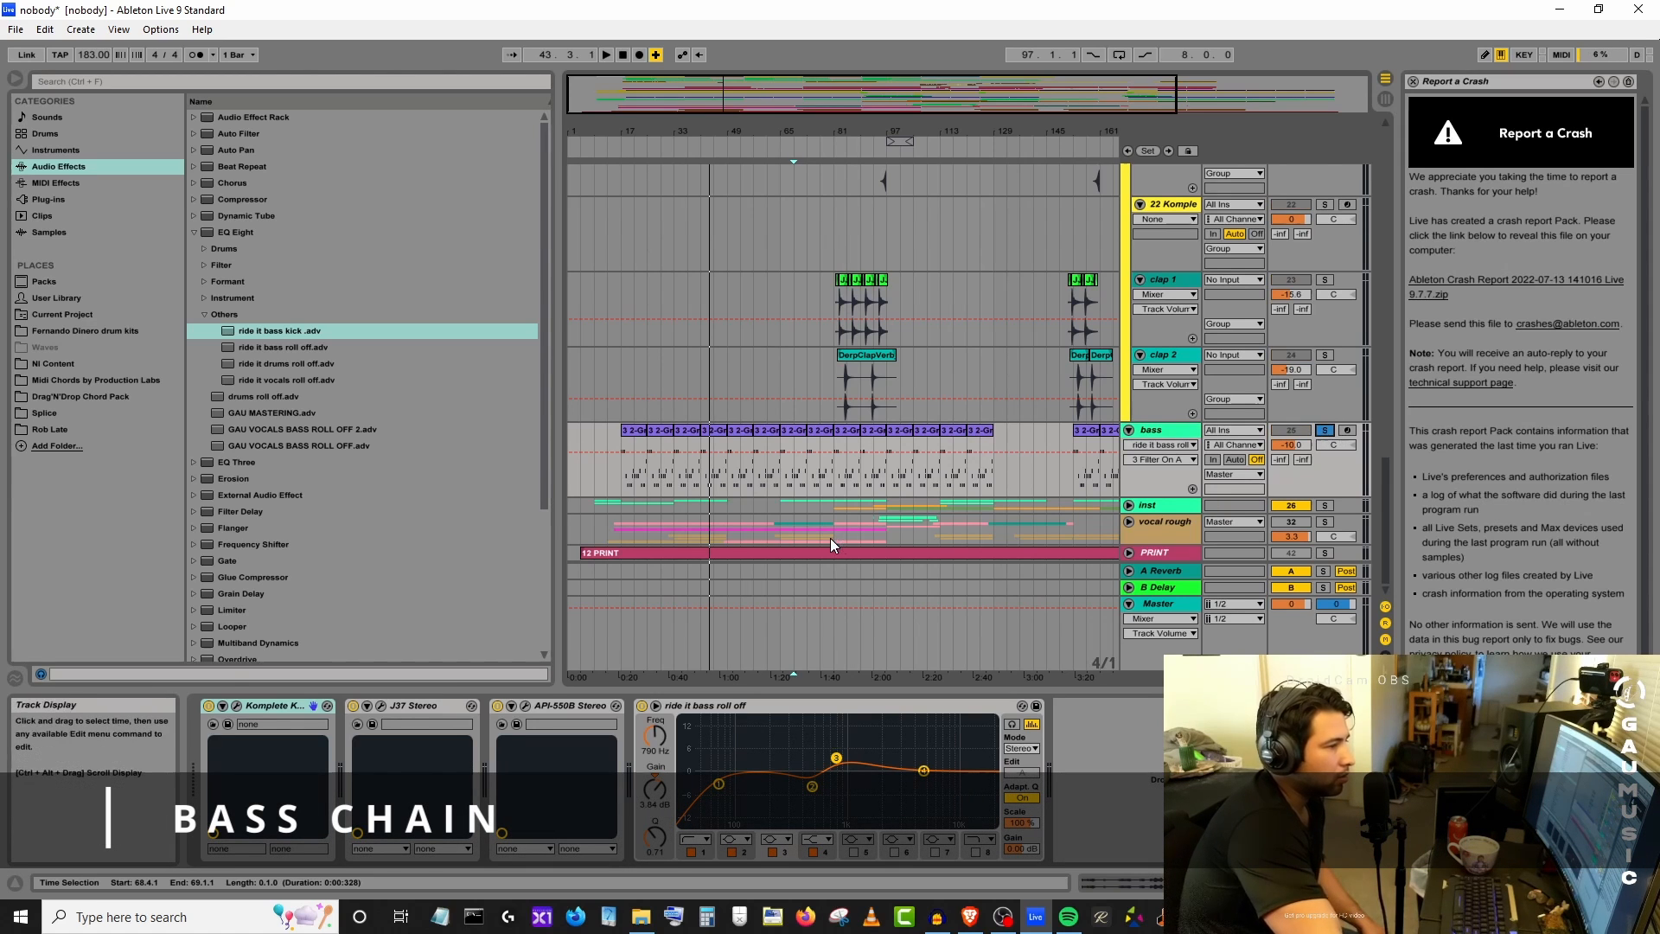
{"action": "left_click", "coordinate": [621, 471]}
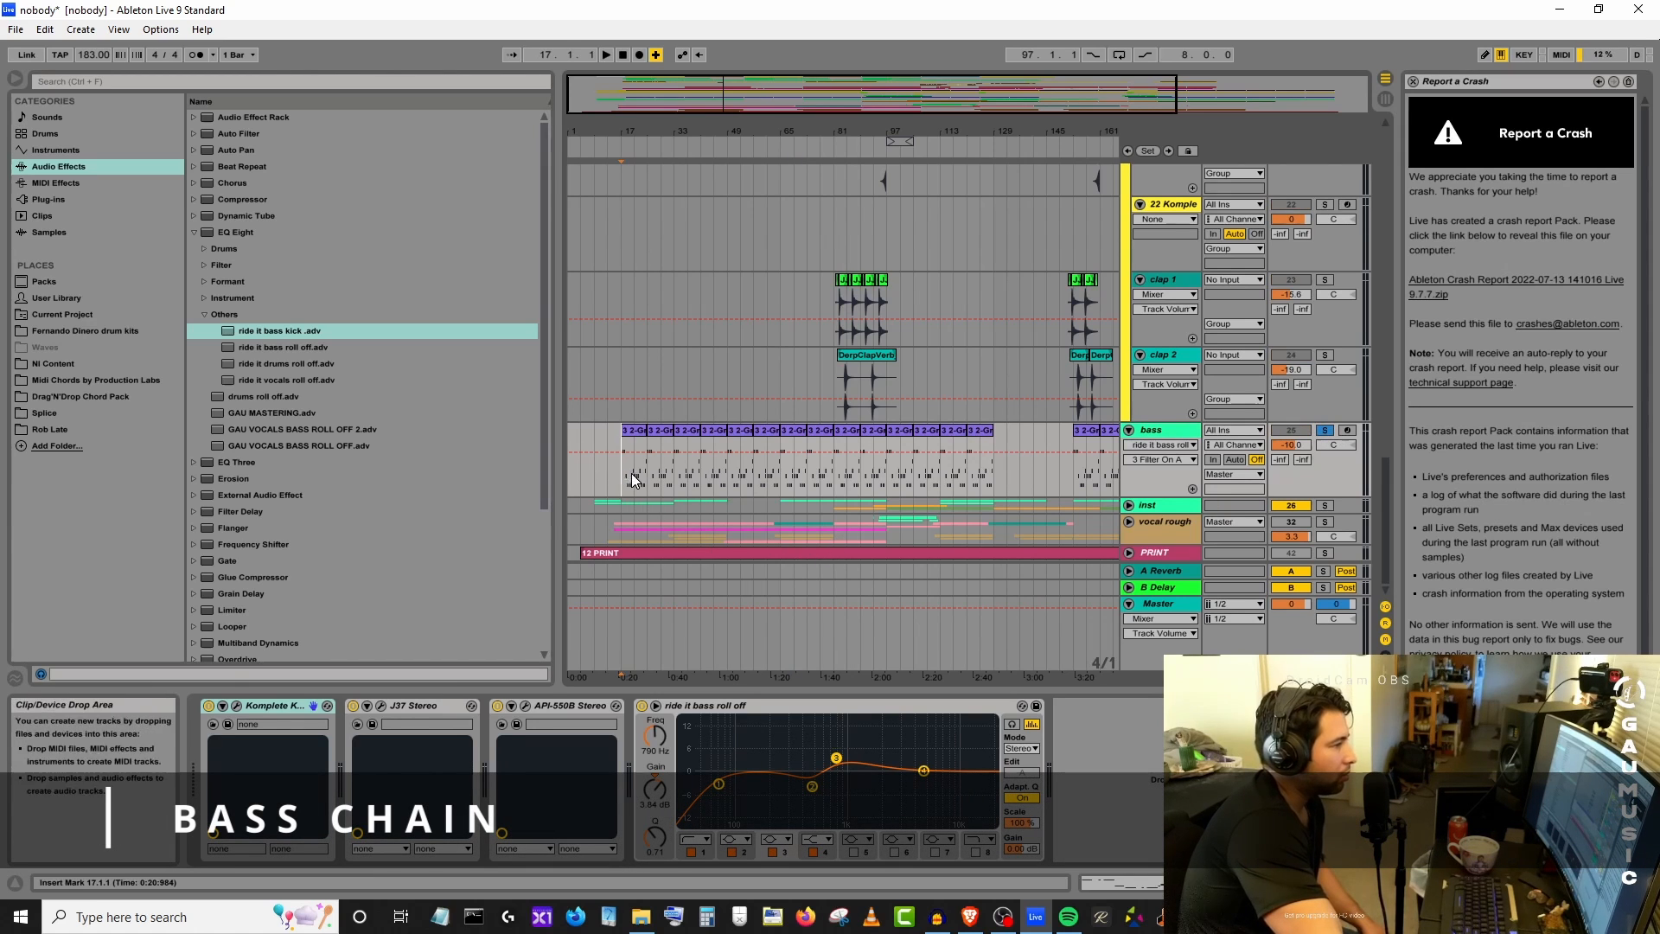
Examine the bass track's Komplete Kontrol instrument, close its window, and open the API-550B Stereo plug-in window.
{"action": "left_click", "coordinate": [246, 706]}
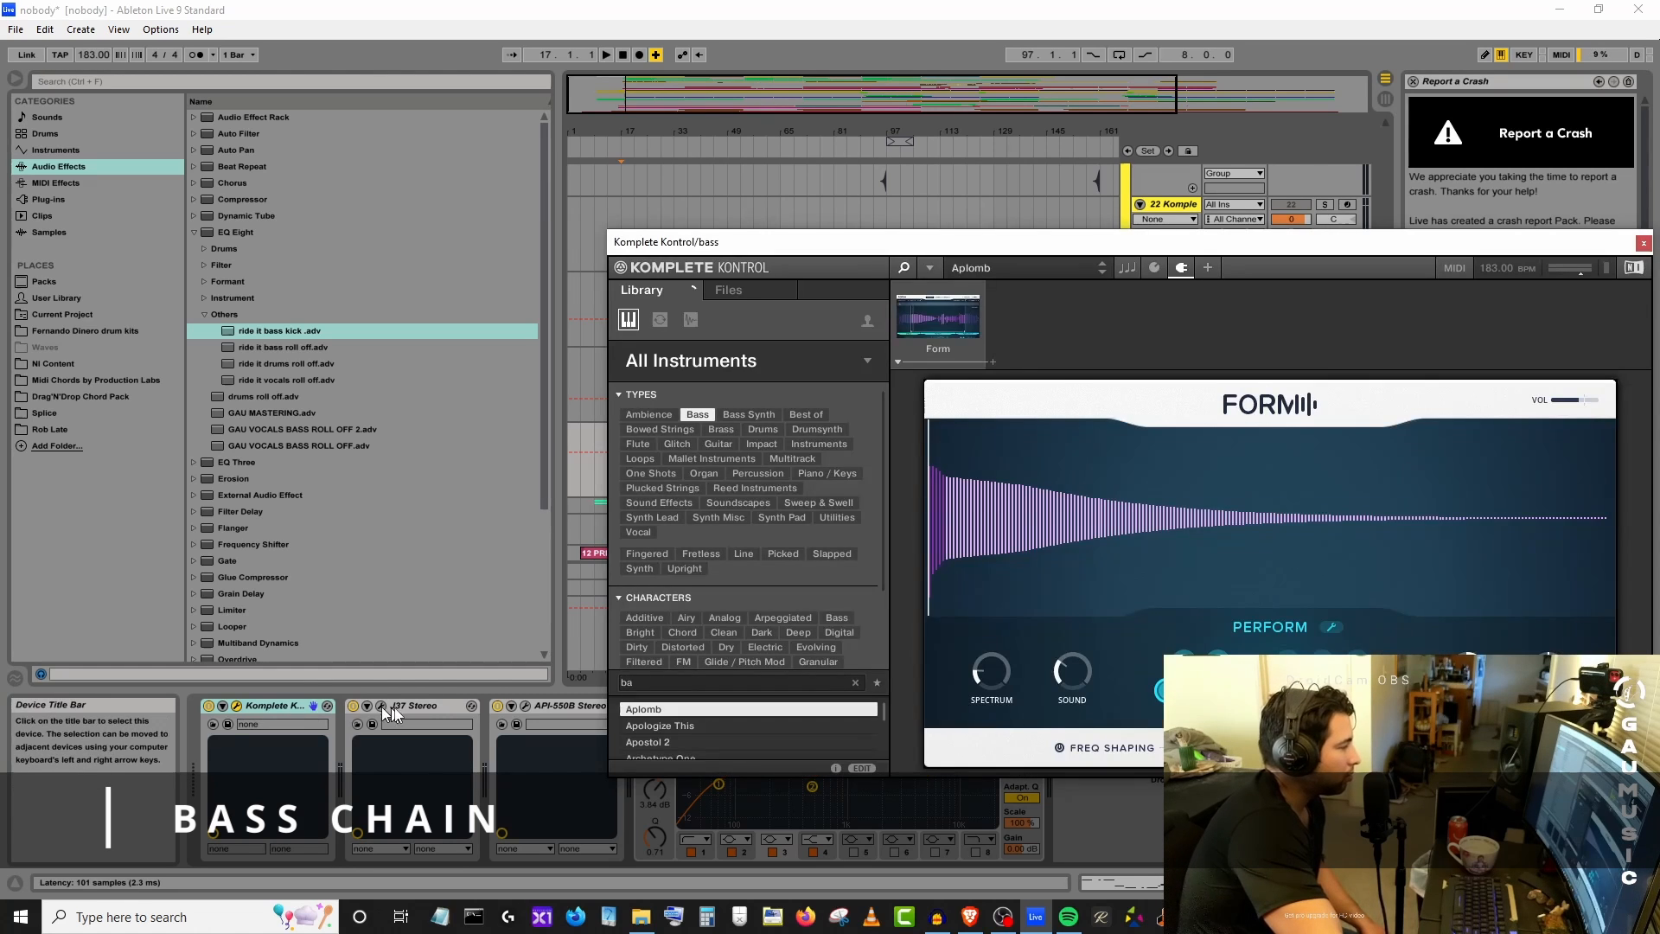
{"action": "left_click", "coordinate": [1643, 243]}
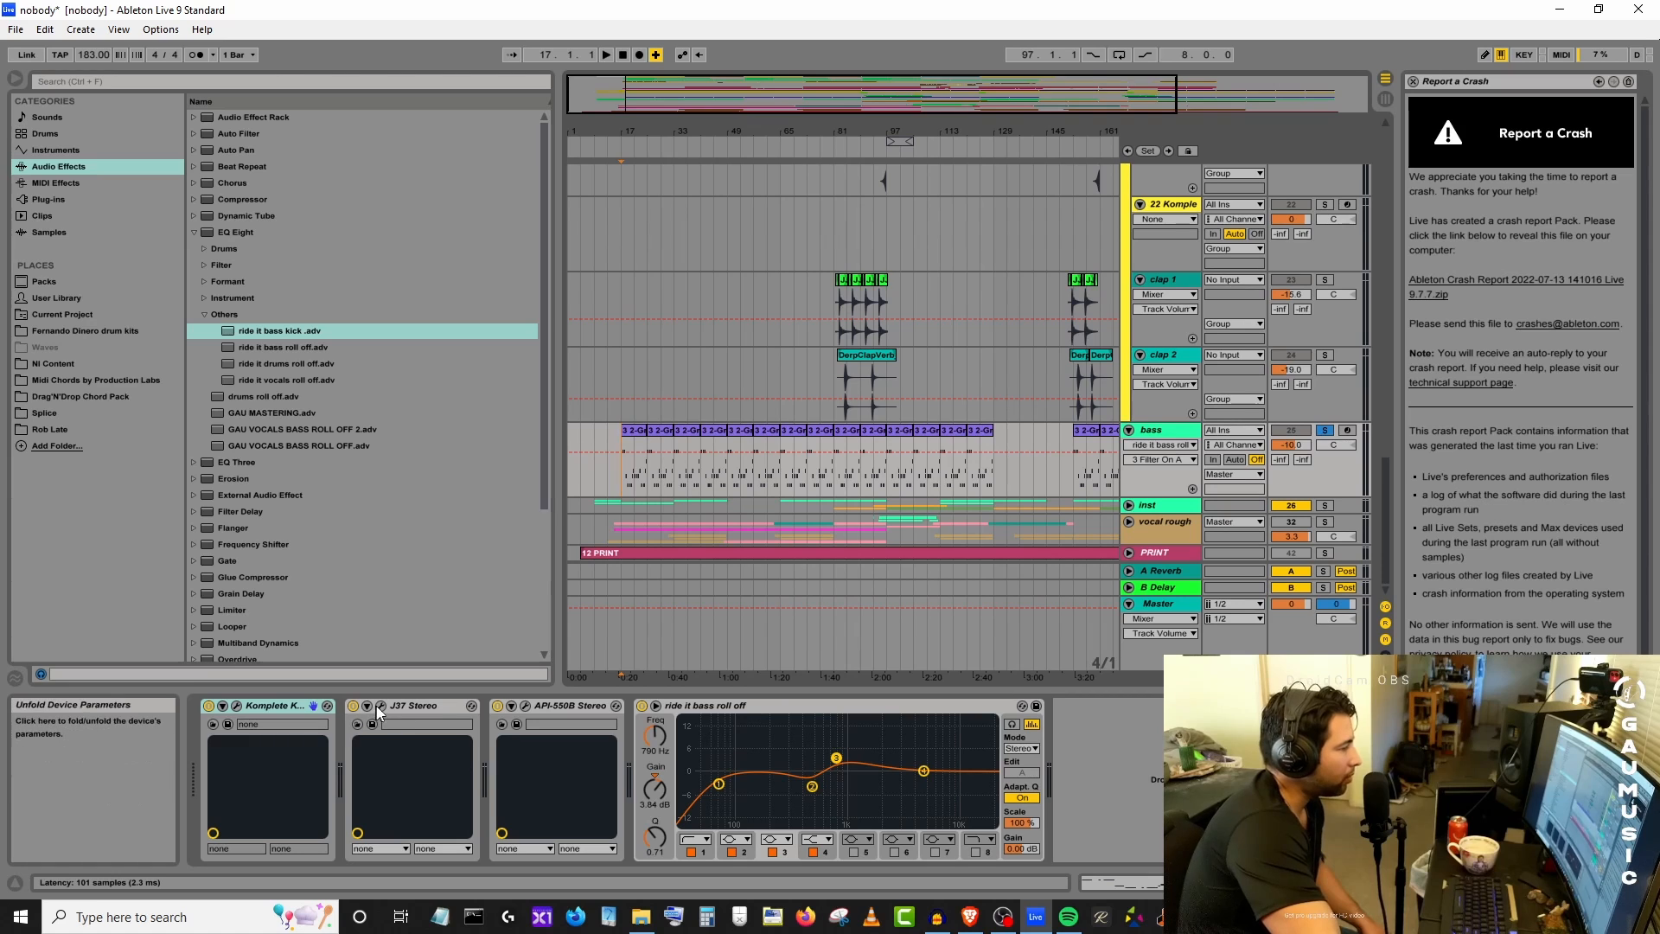
{"action": "left_click", "coordinate": [526, 708]}
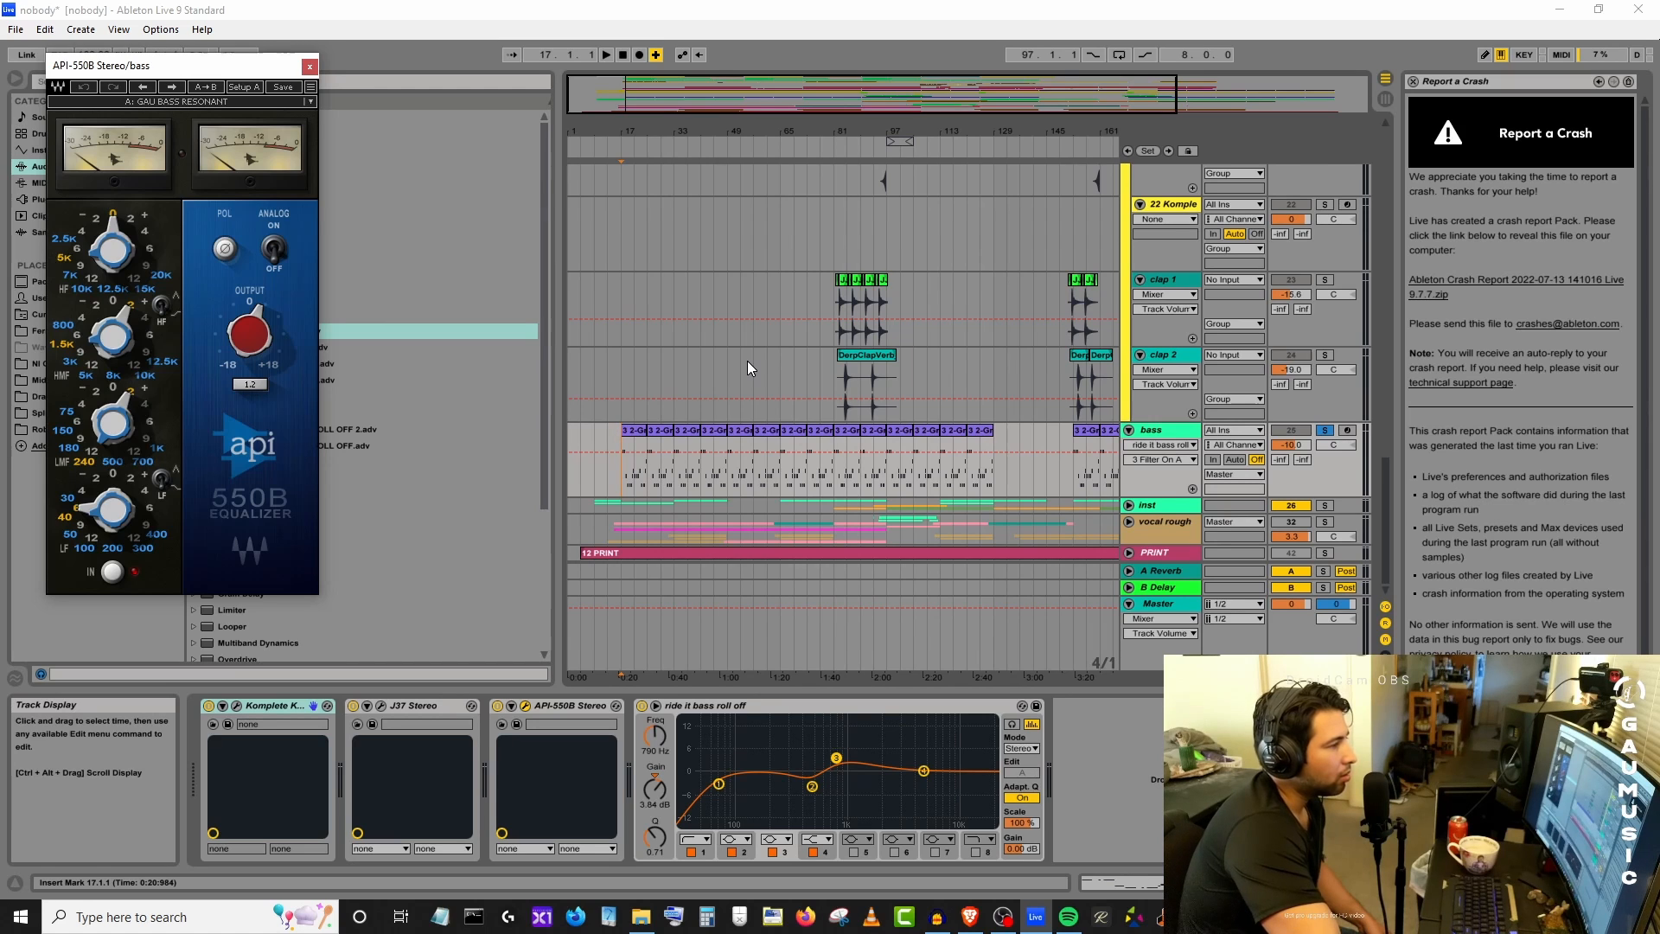
Play the bass from bar 17 and bypass its J37 Stereo, API-550B Stereo and "ride it bass roll off" EQ.
{"action": "left_click", "coordinate": [618, 139]}
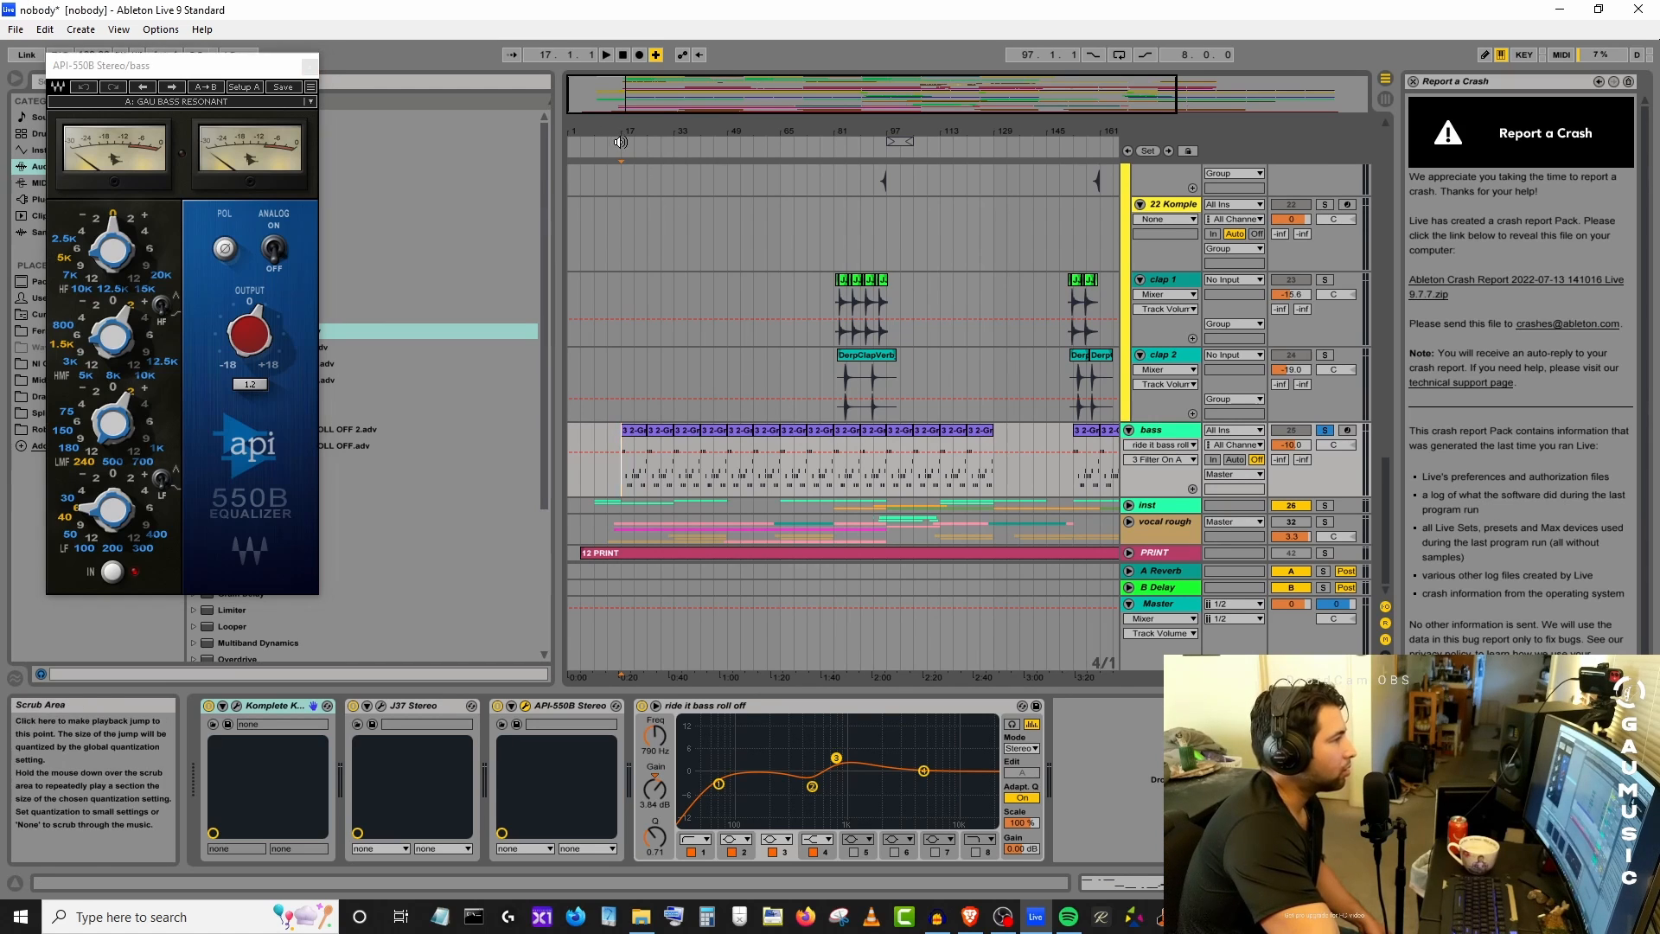
{"action": "left_click", "coordinate": [353, 705]}
{"action": "left_click", "coordinate": [498, 705]}
{"action": "left_click", "coordinate": [642, 706]}
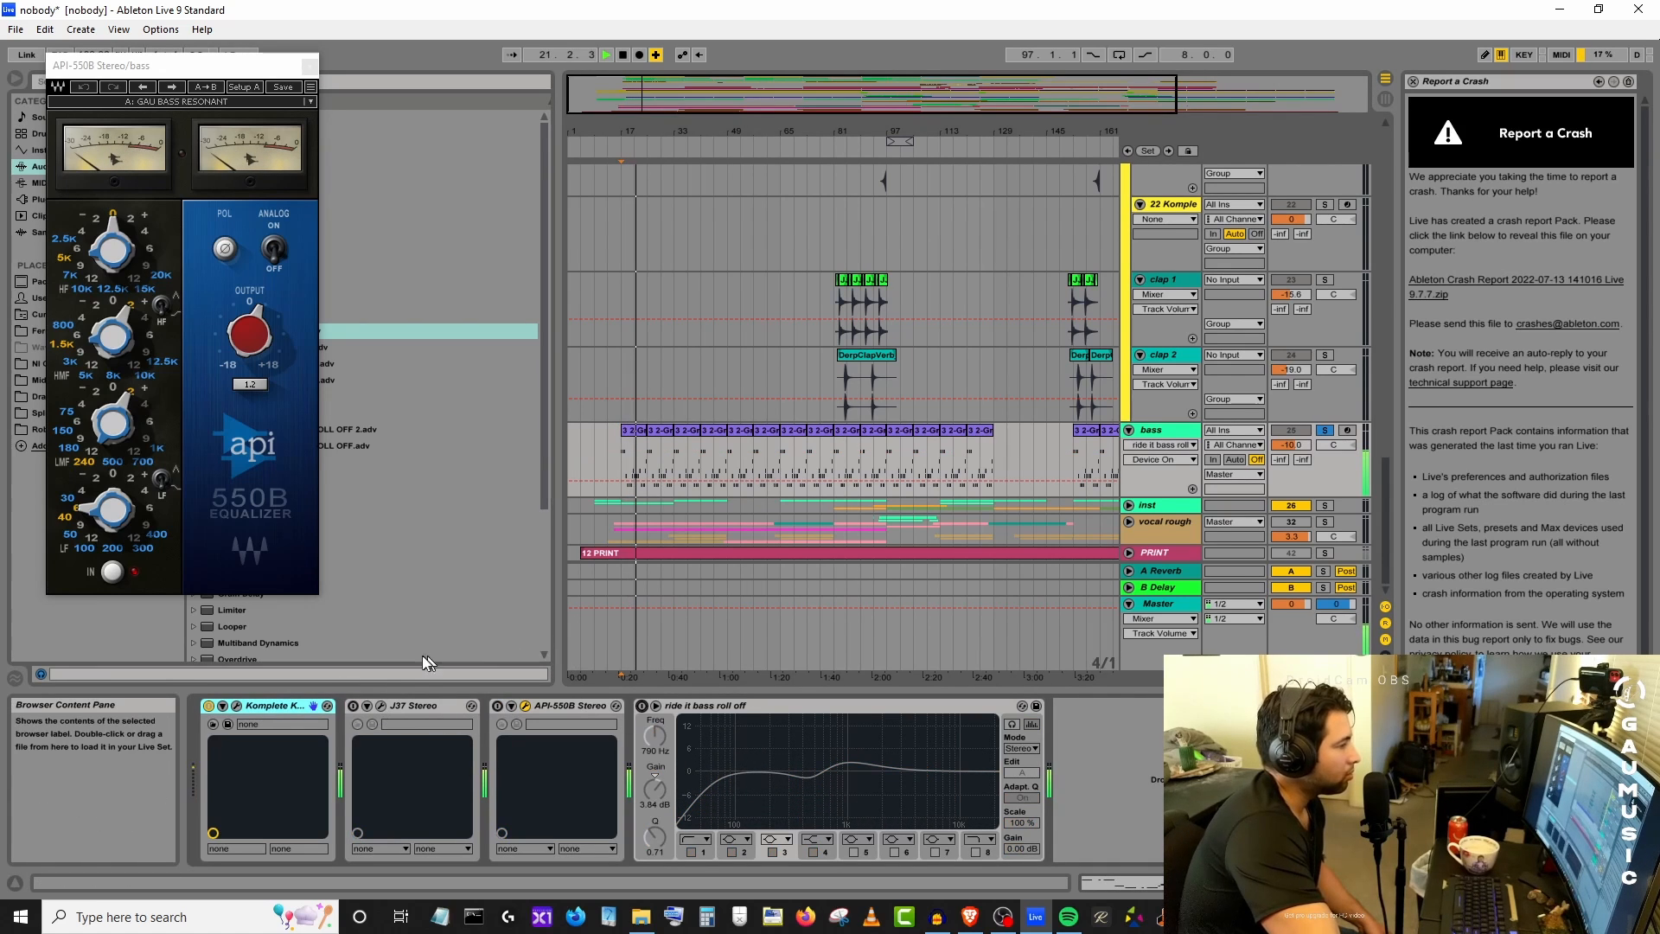
Reactivate the bass track's J37 Stereo, API-550B Stereo and "ride it bass roll off" EQ one by one during playback.
{"action": "left_click", "coordinate": [353, 706]}
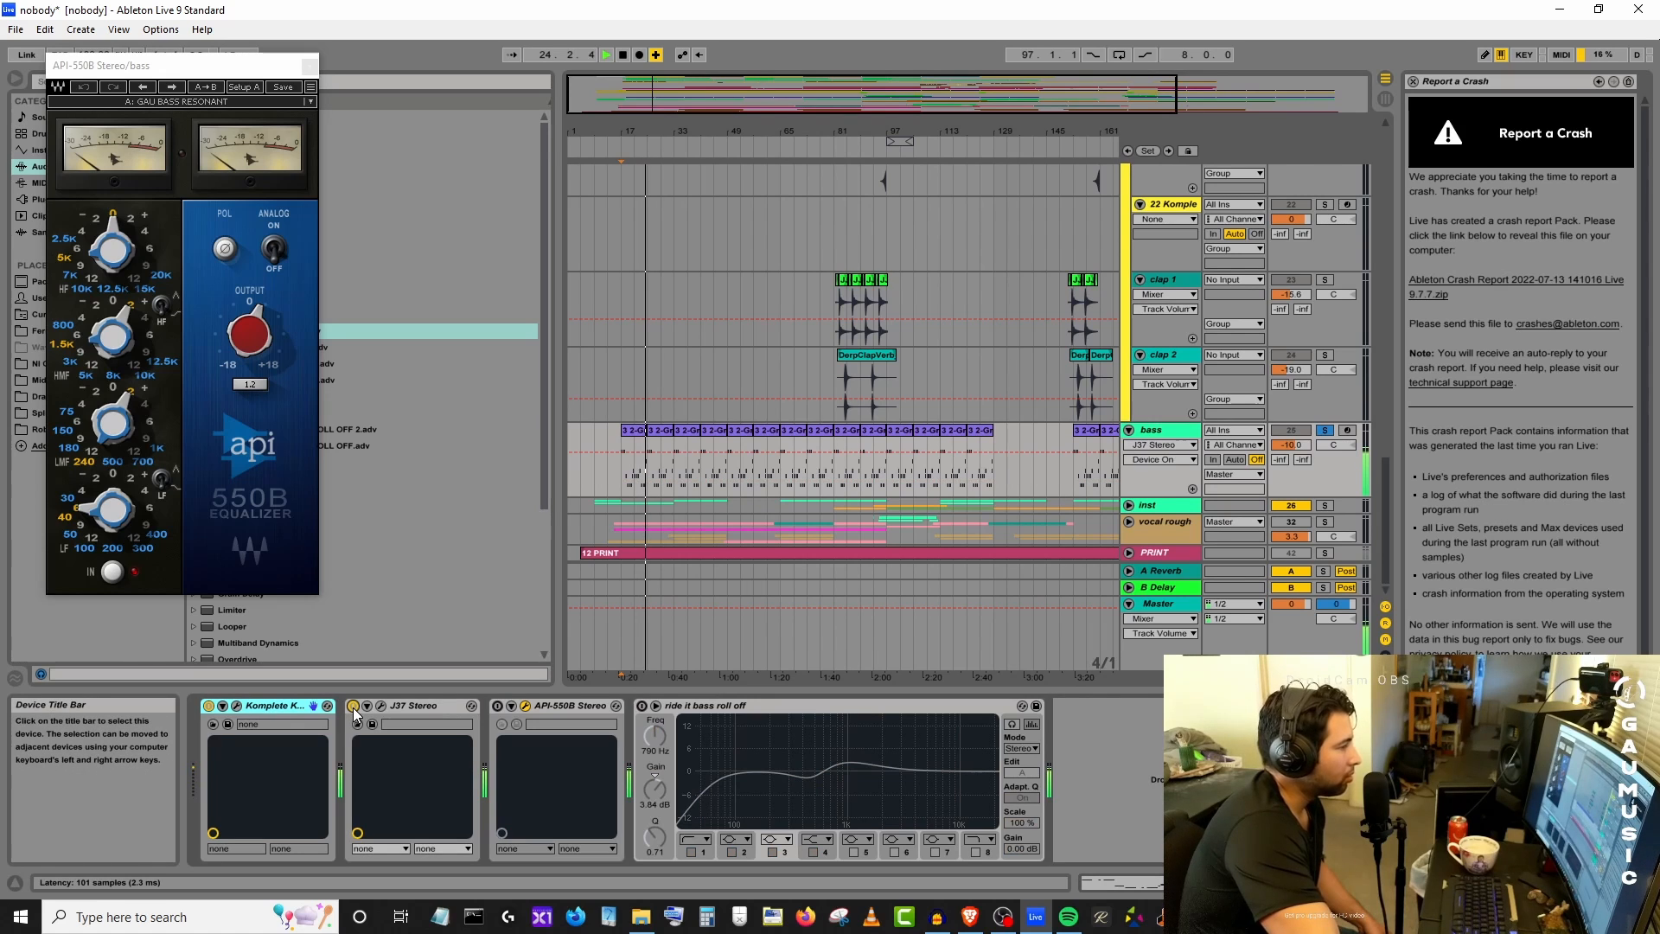
{"action": "left_click", "coordinate": [498, 705]}
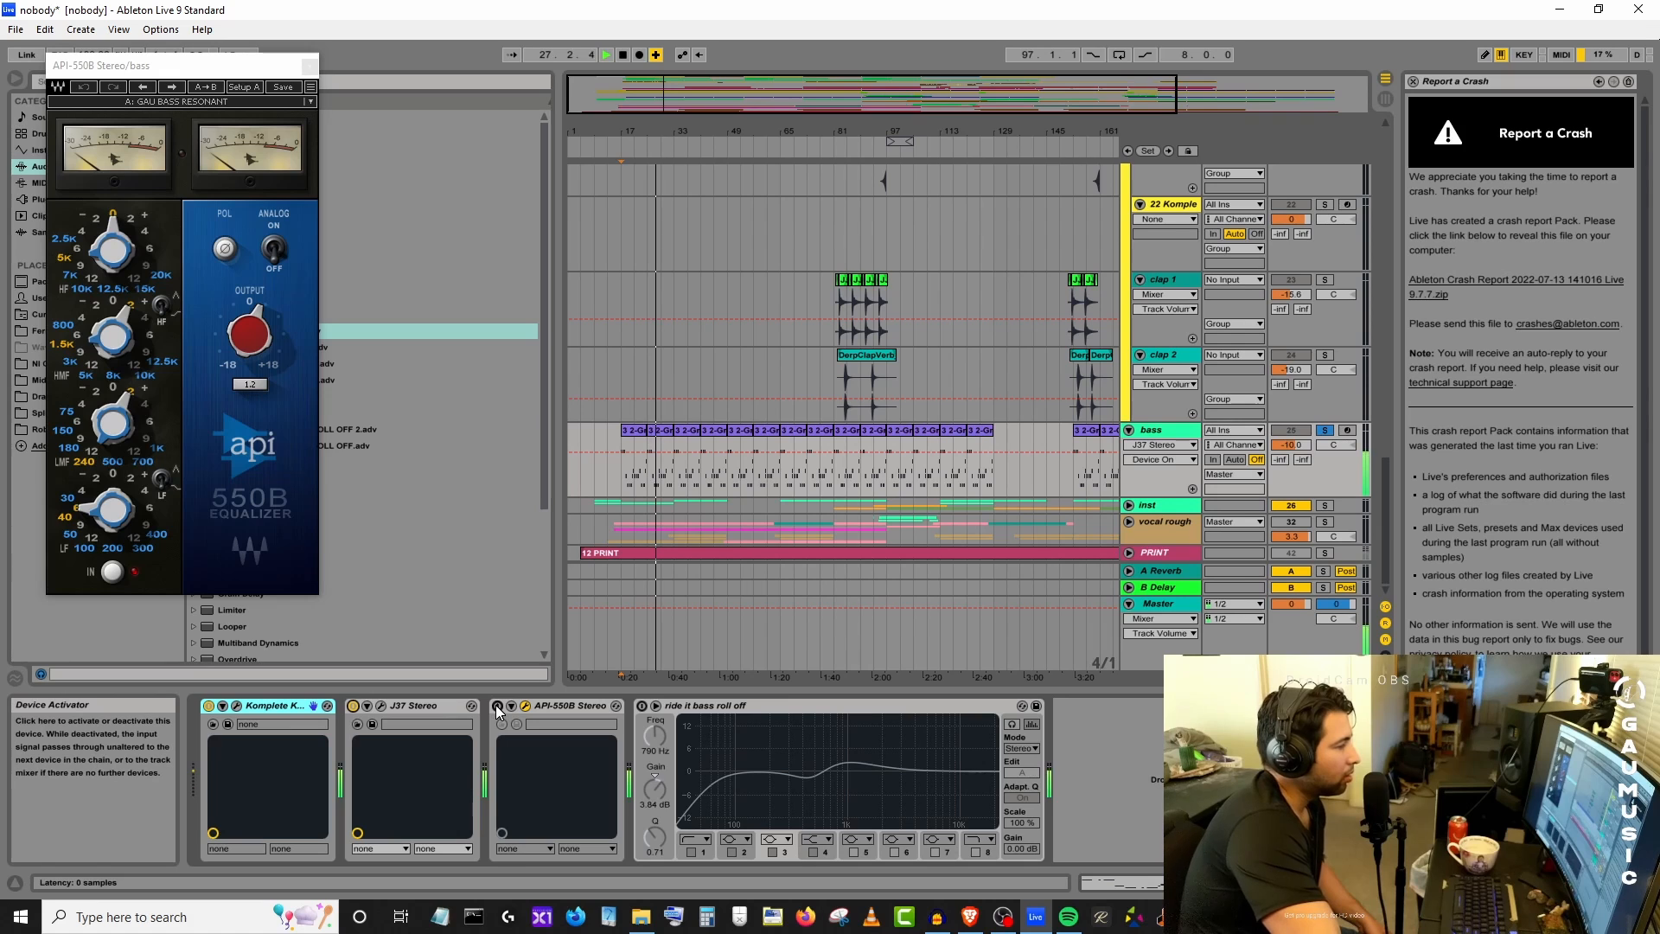
{"action": "left_click", "coordinate": [498, 706]}
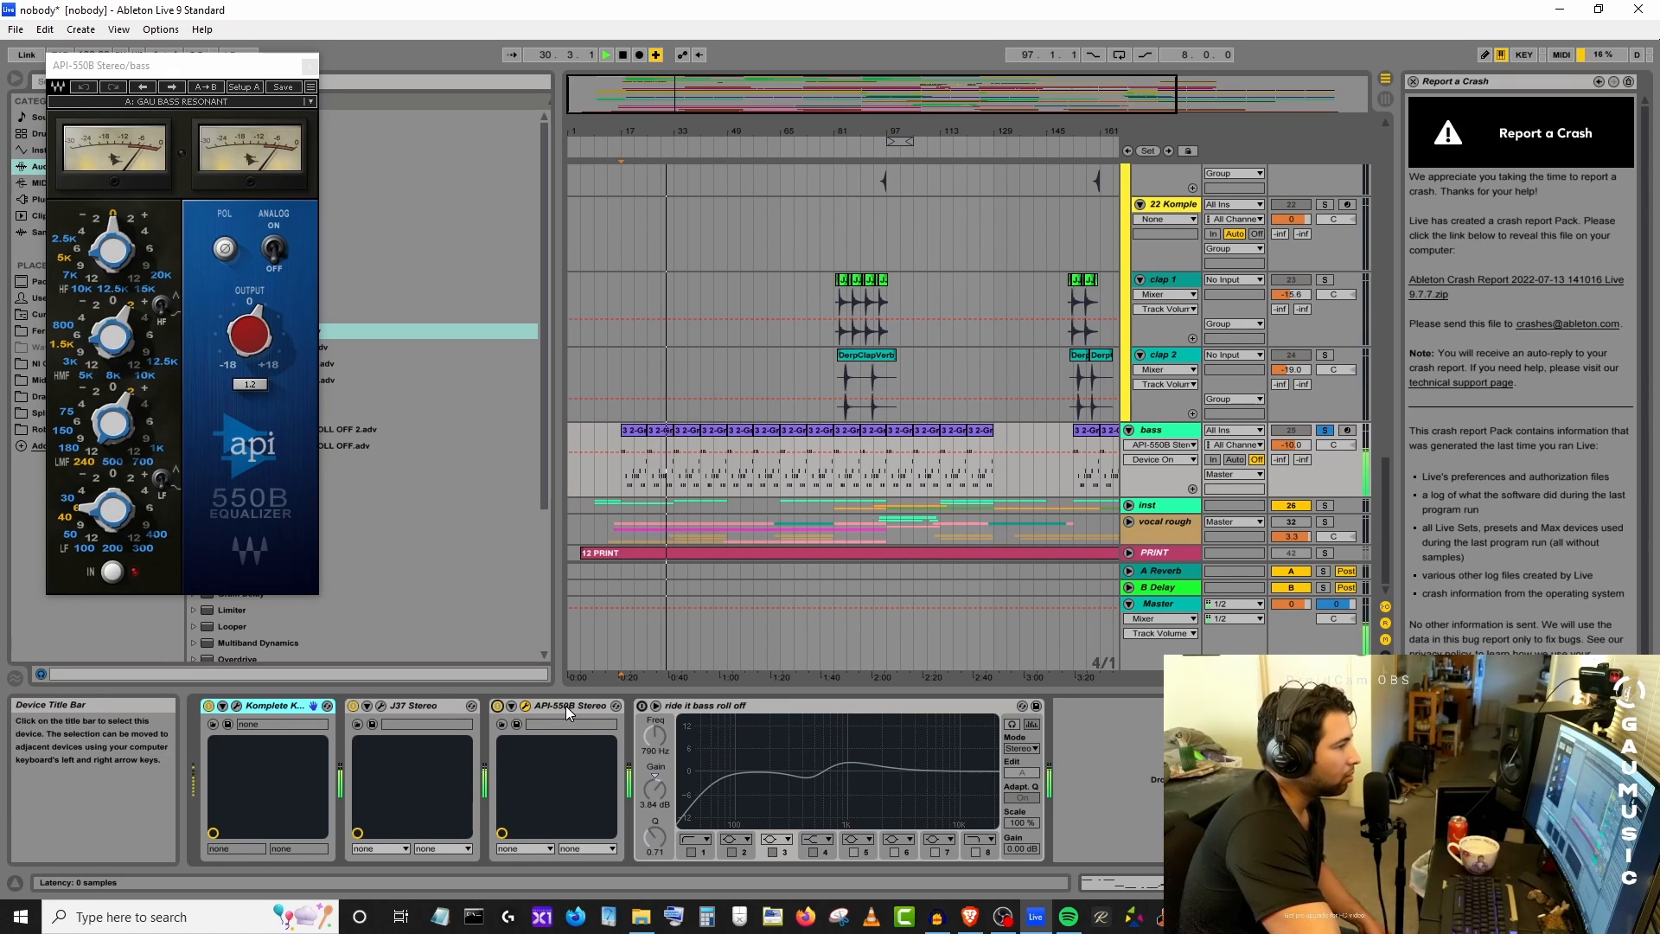
{"action": "left_click", "coordinate": [641, 707]}
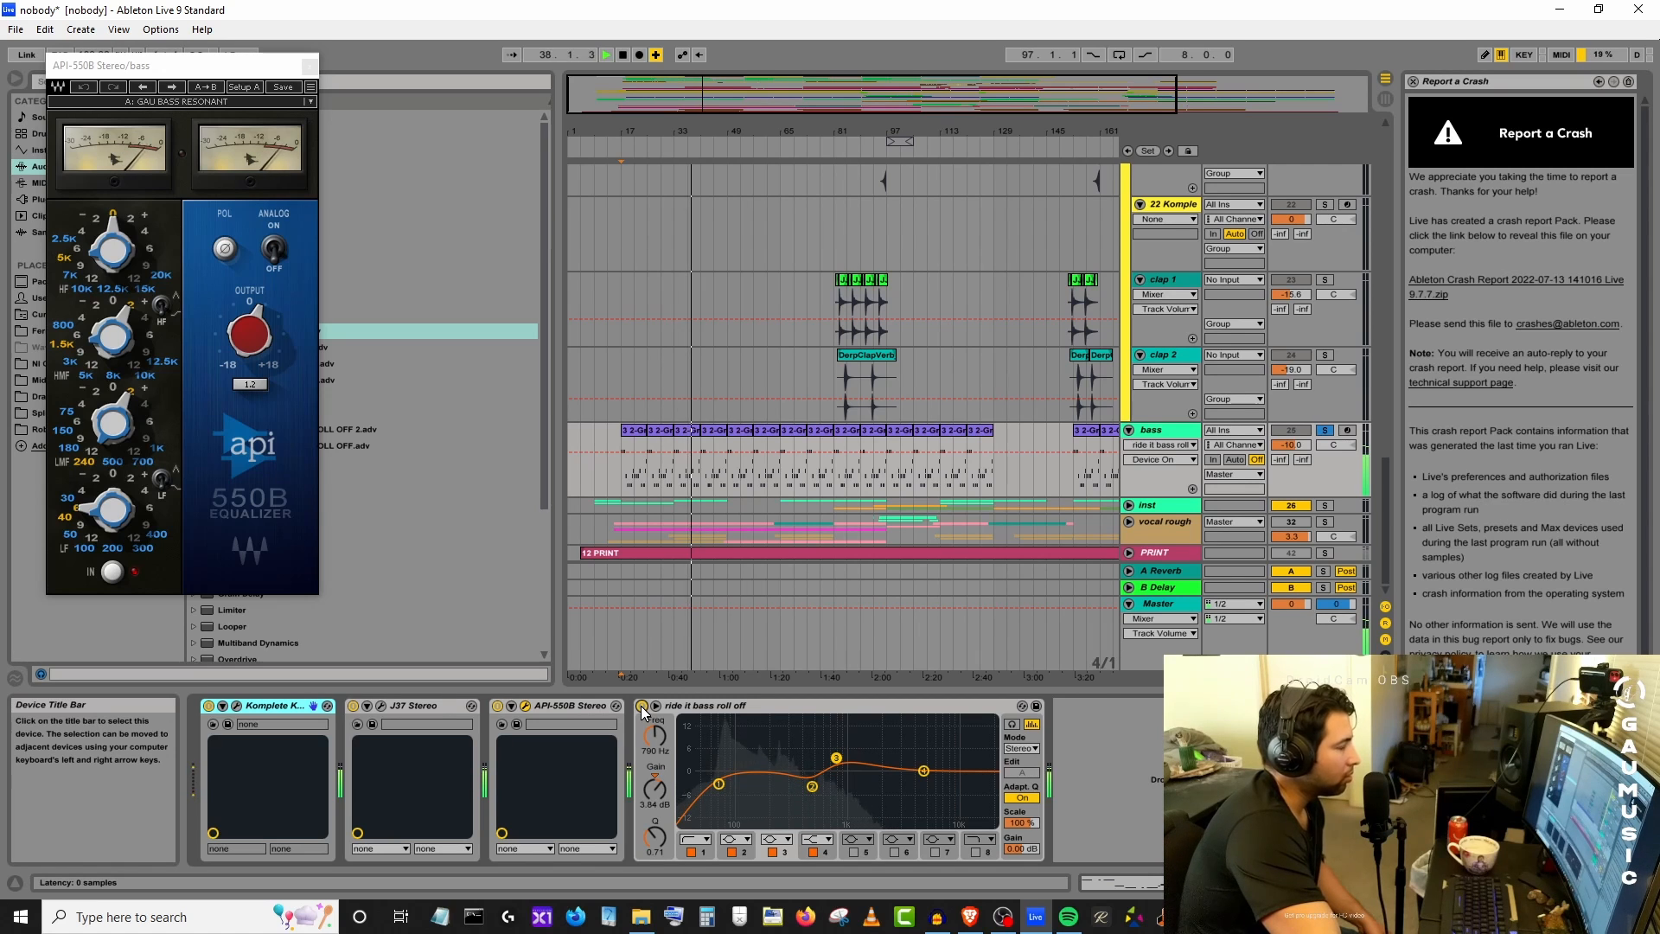
Solo the drums group together with the bass track, listen to both, and stop playback.
{"action": "scroll", "coordinate": [1265, 362], "scroll_direction": "up", "scroll_amount": 5}
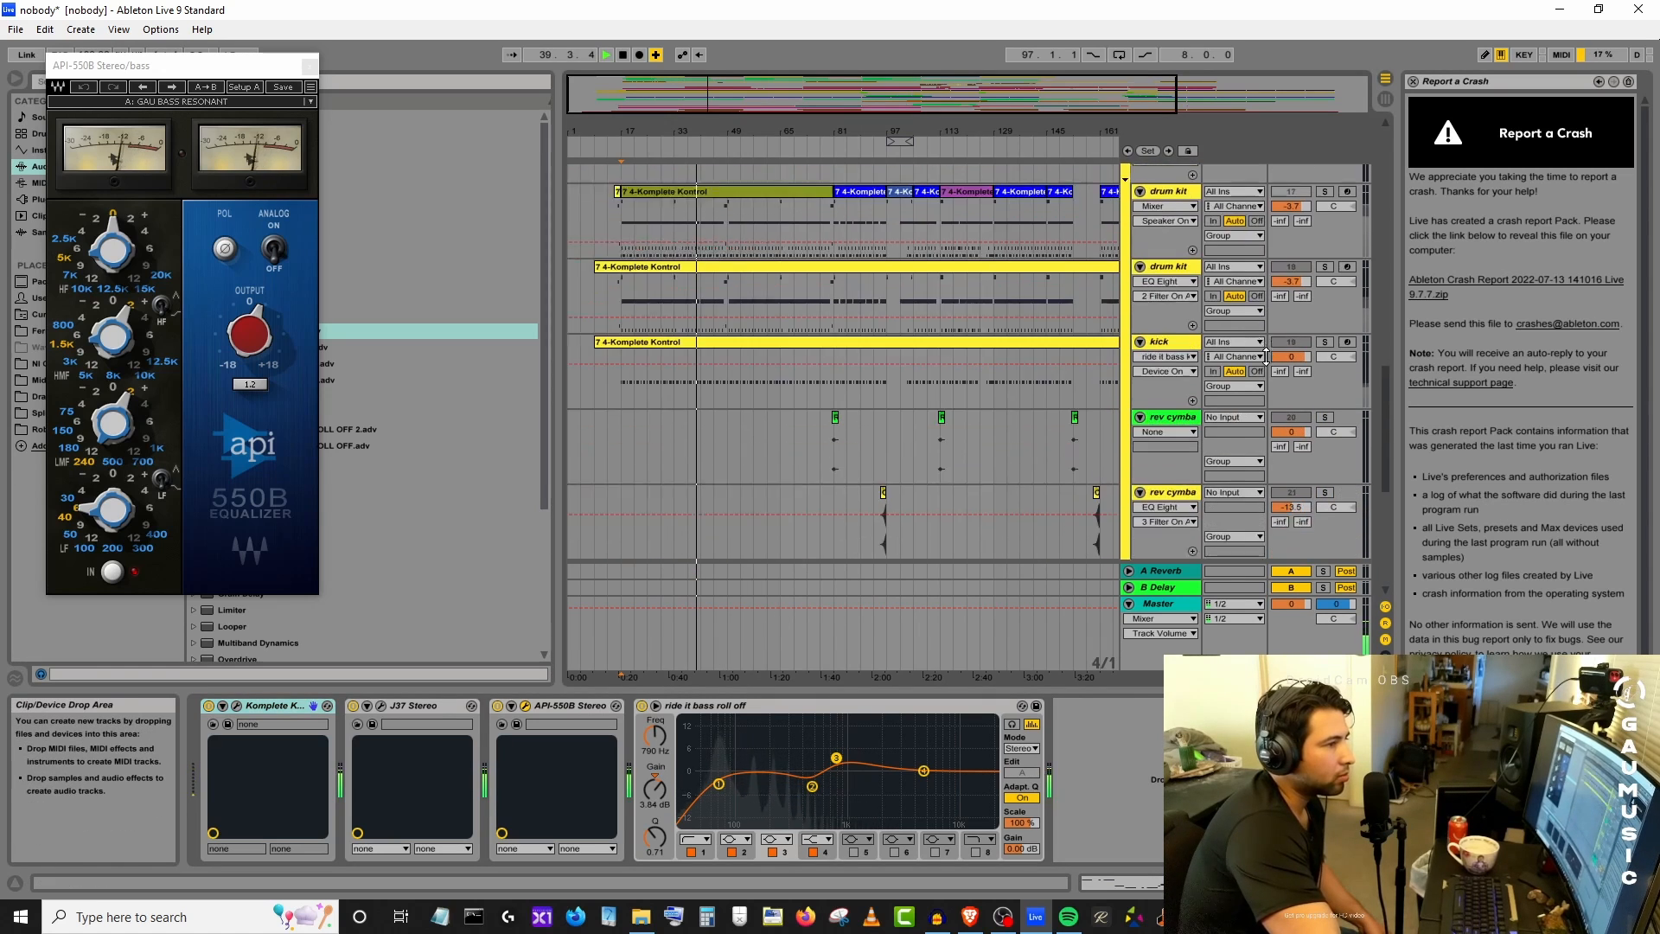
{"action": "scroll", "coordinate": [1264, 361], "scroll_direction": "up", "scroll_amount": 5}
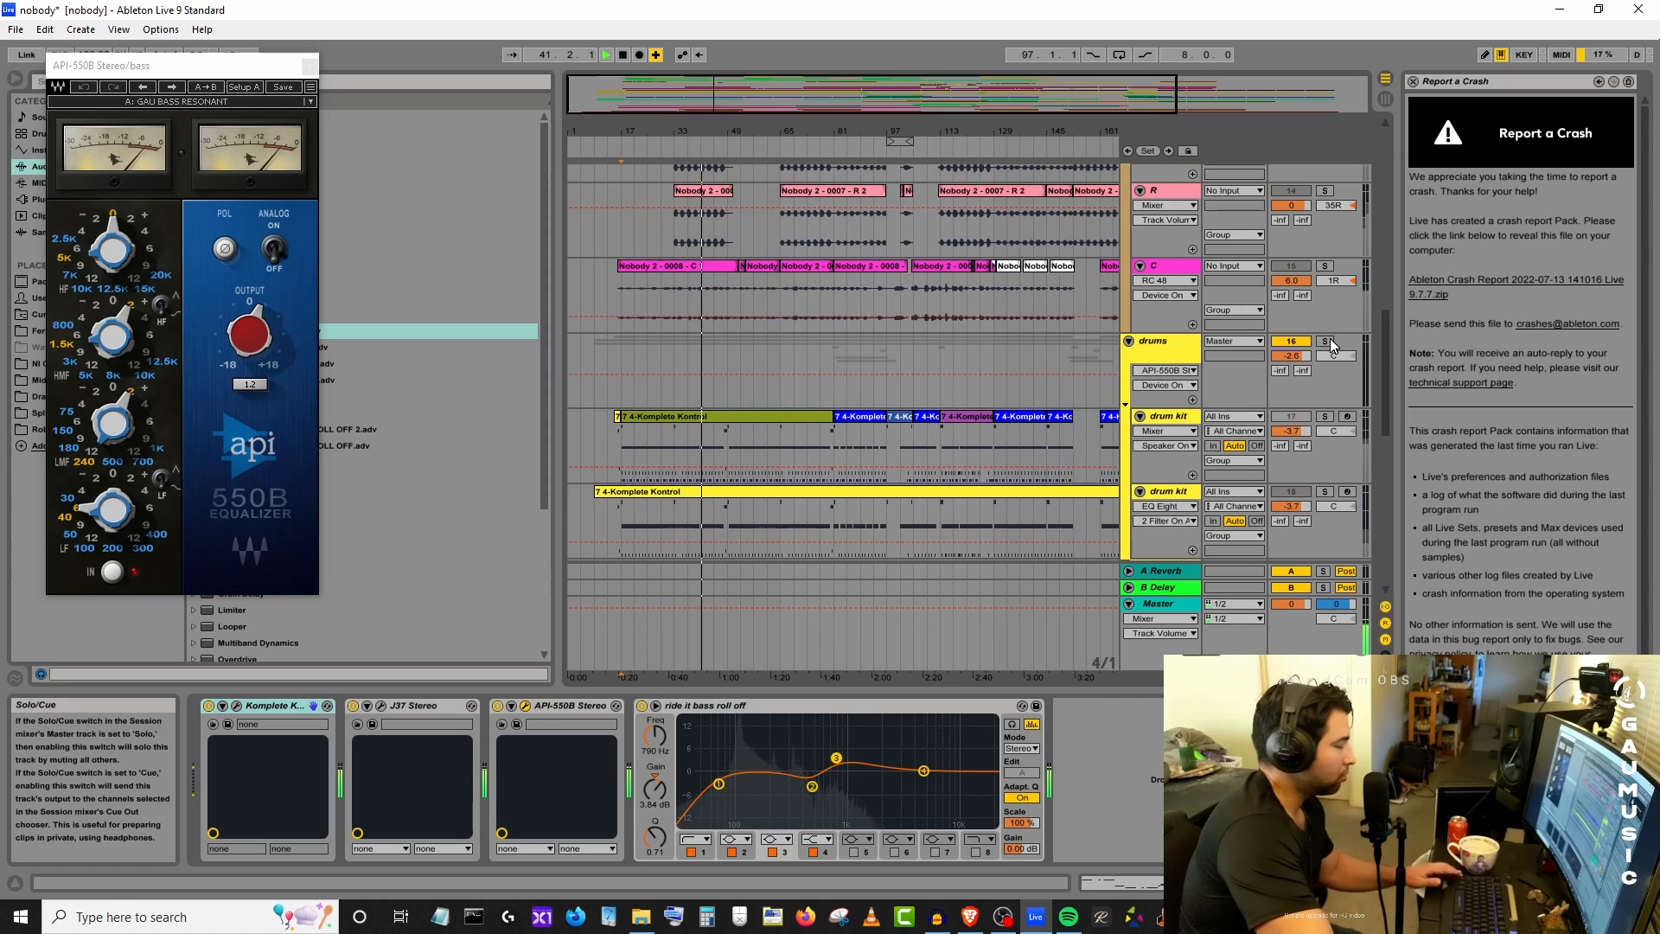
{"action": "left_click", "coordinate": [1325, 342]}
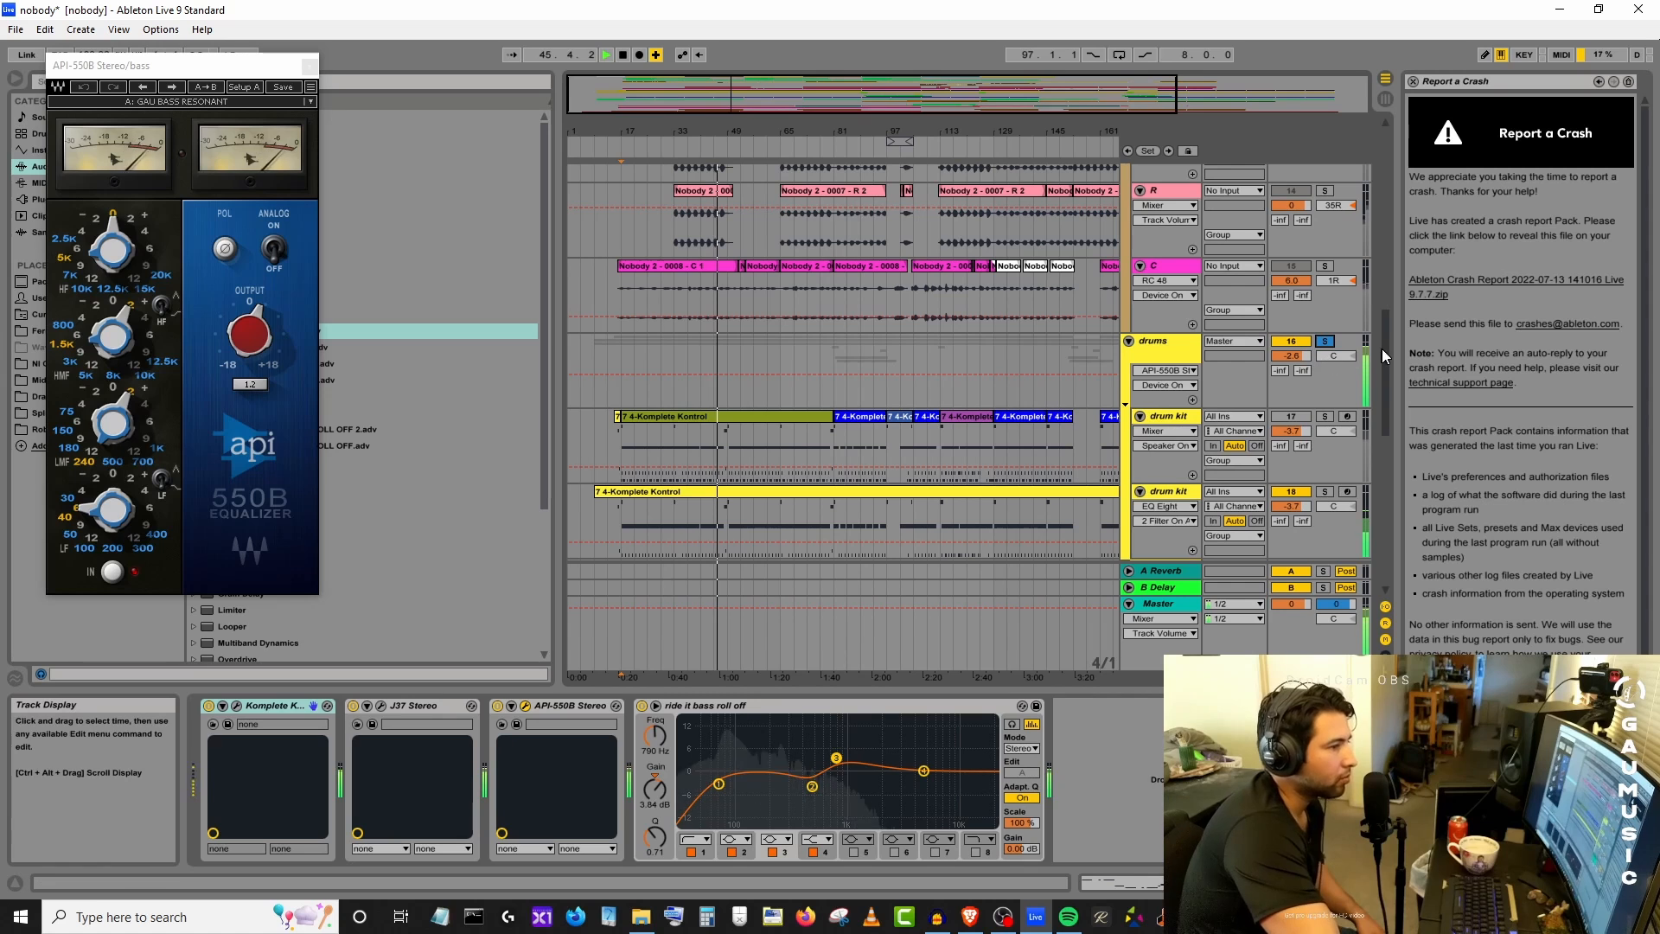
{"action": "scroll", "coordinate": [971, 308], "scroll_direction": "down", "scroll_amount": 6}
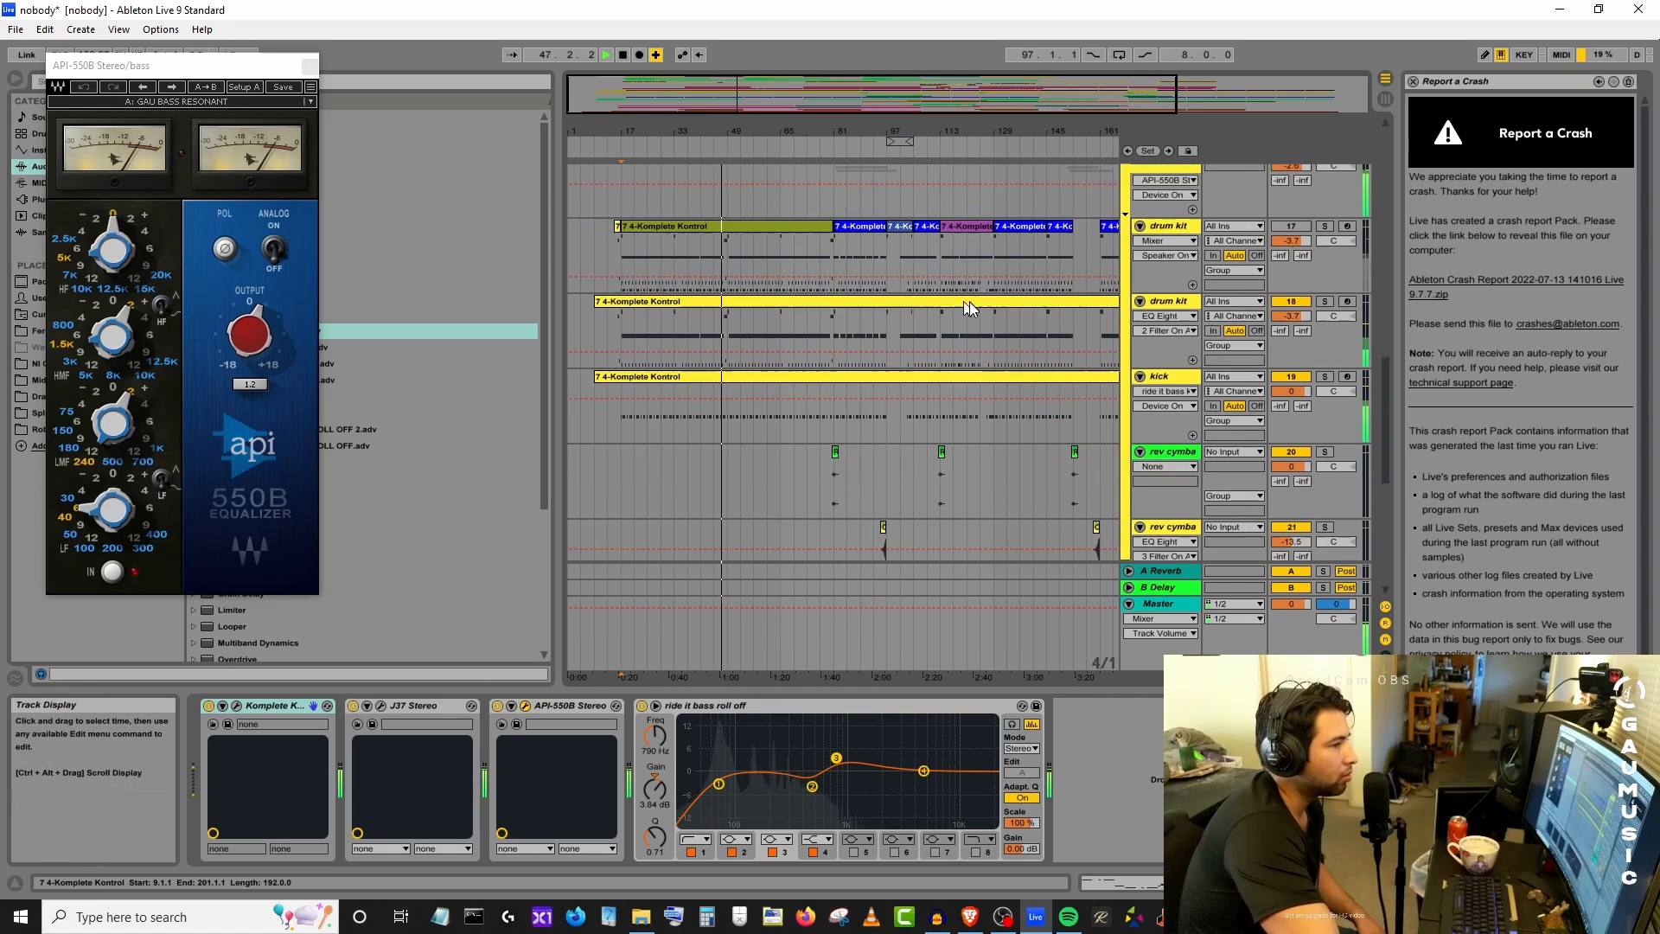
{"action": "scroll", "coordinate": [971, 302], "scroll_direction": "down", "scroll_amount": 5}
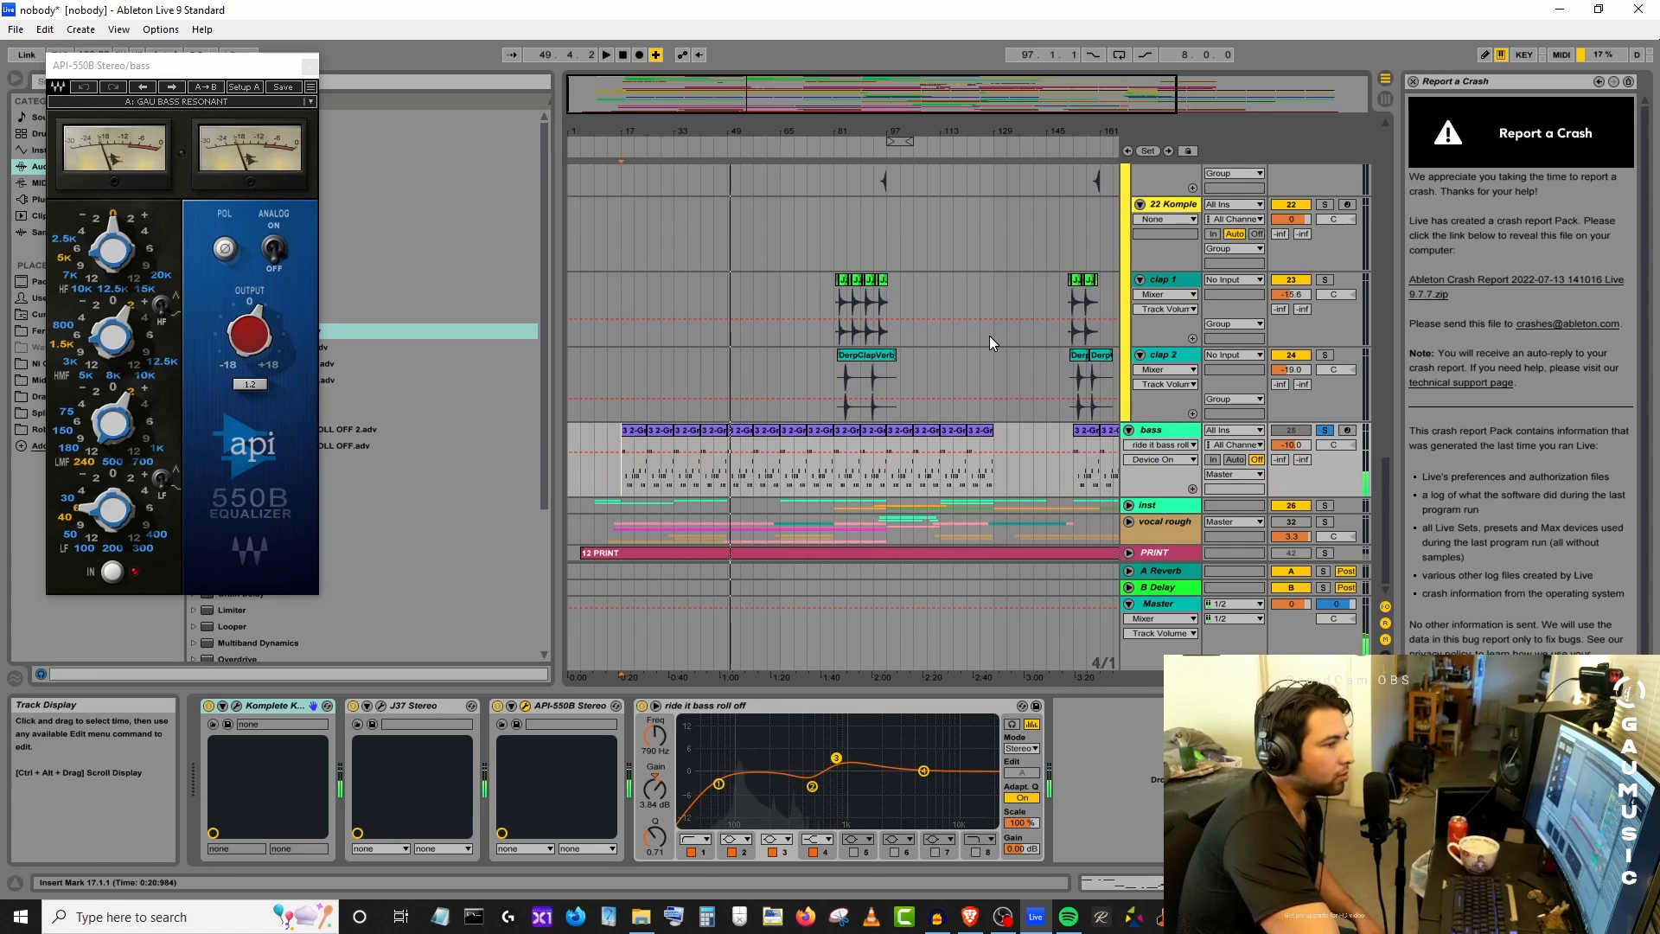
{"action": "left_click", "coordinate": [1324, 431]}
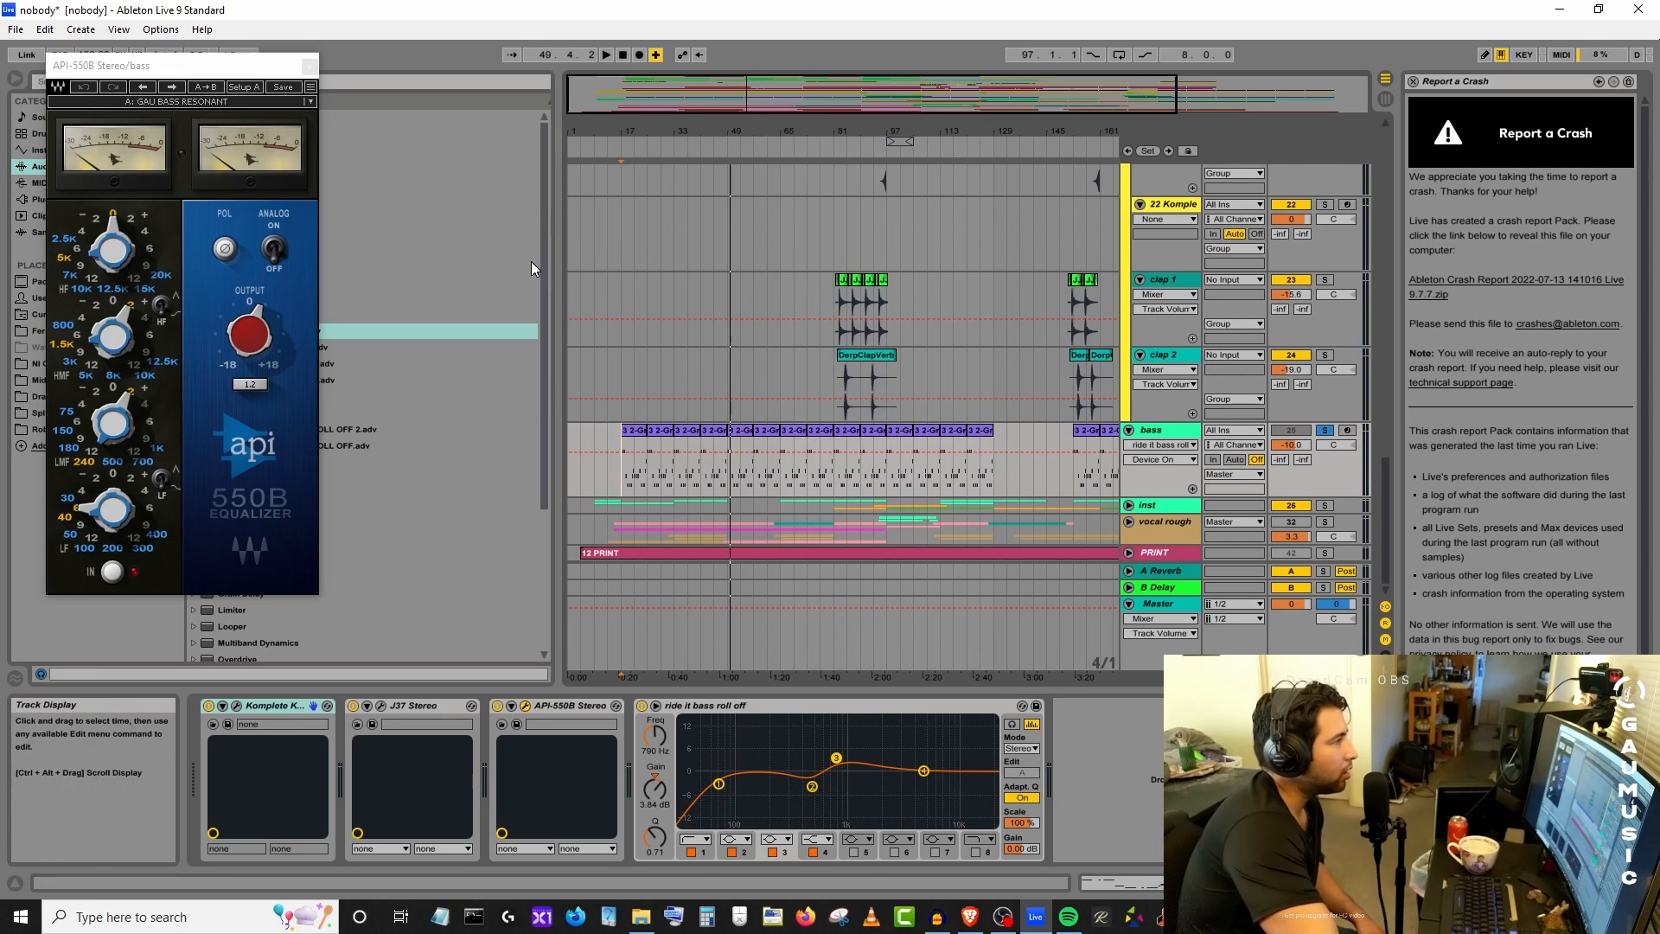
Close the bass track's API-550B Stereo window and add the Replika plug-in to the end of the bass chain.
{"action": "left_click", "coordinate": [309, 65]}
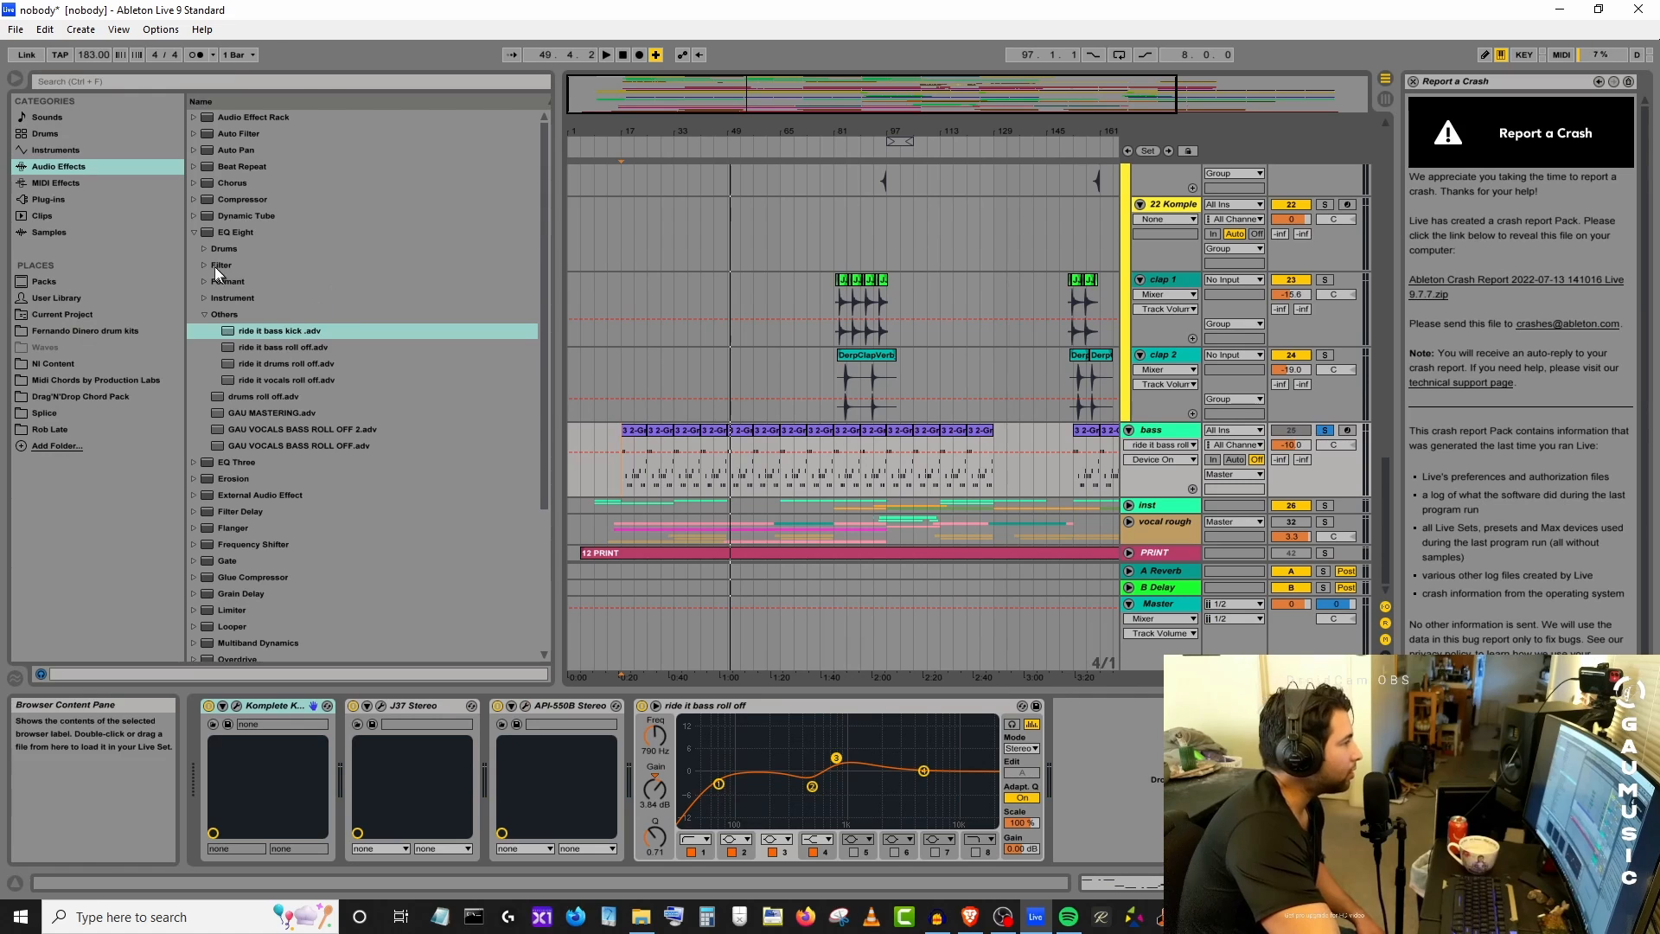
{"action": "left_click", "coordinate": [193, 230]}
{"action": "left_click", "coordinate": [45, 200]}
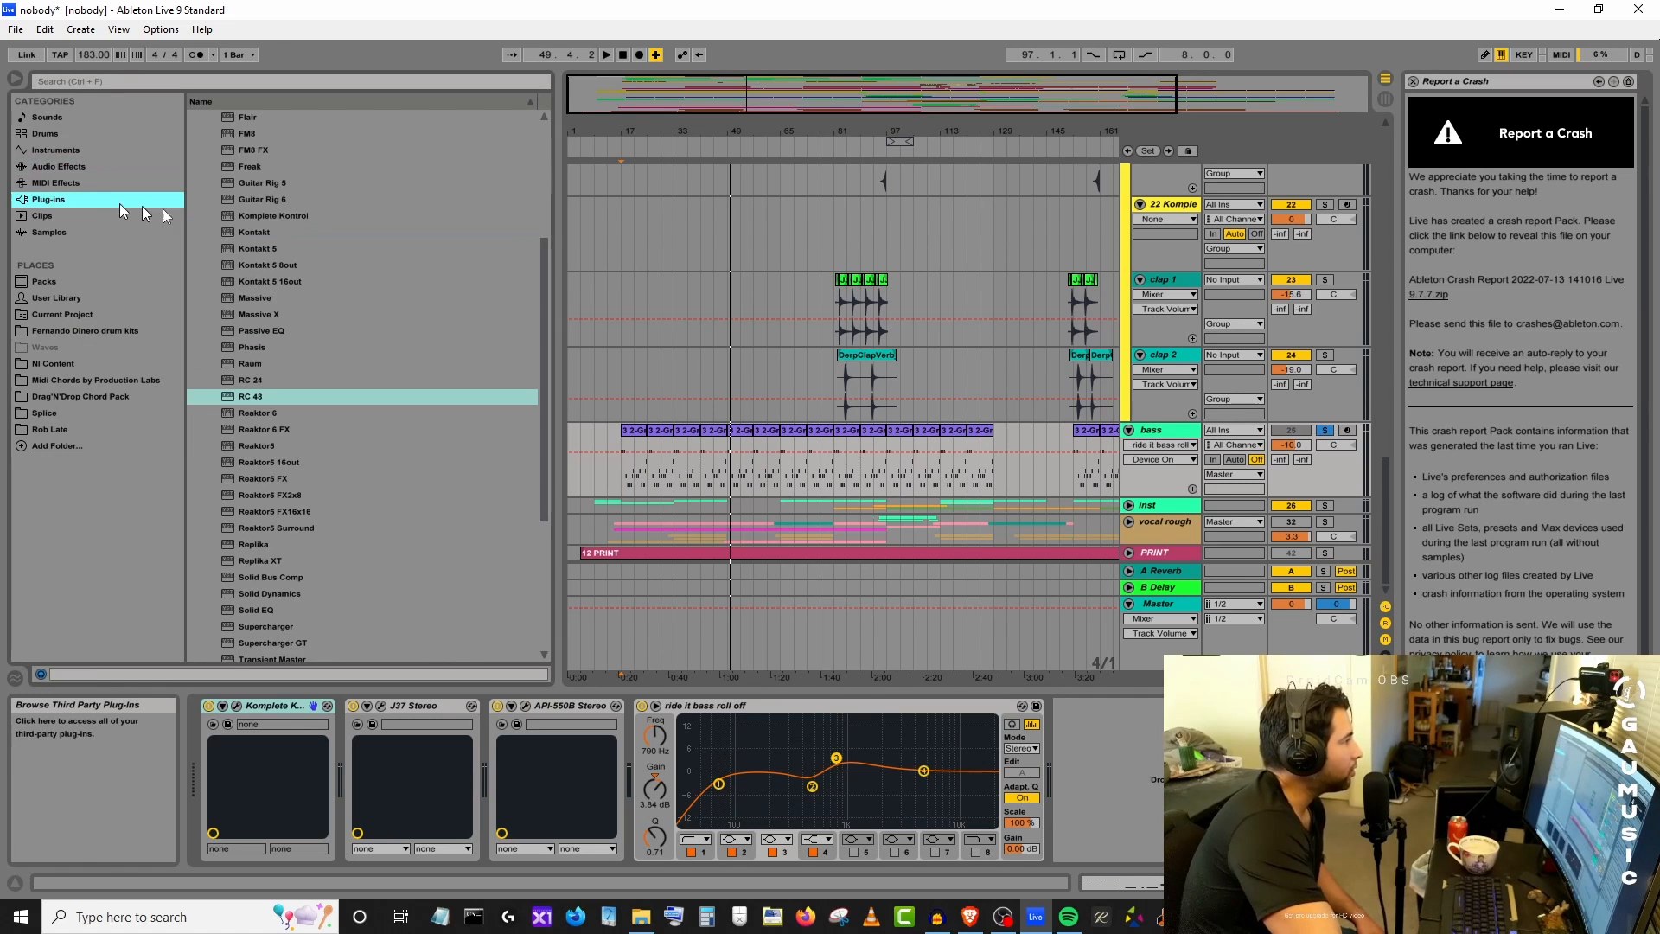
{"action": "scroll", "coordinate": [292, 381], "scroll_direction": "up", "scroll_amount": 3}
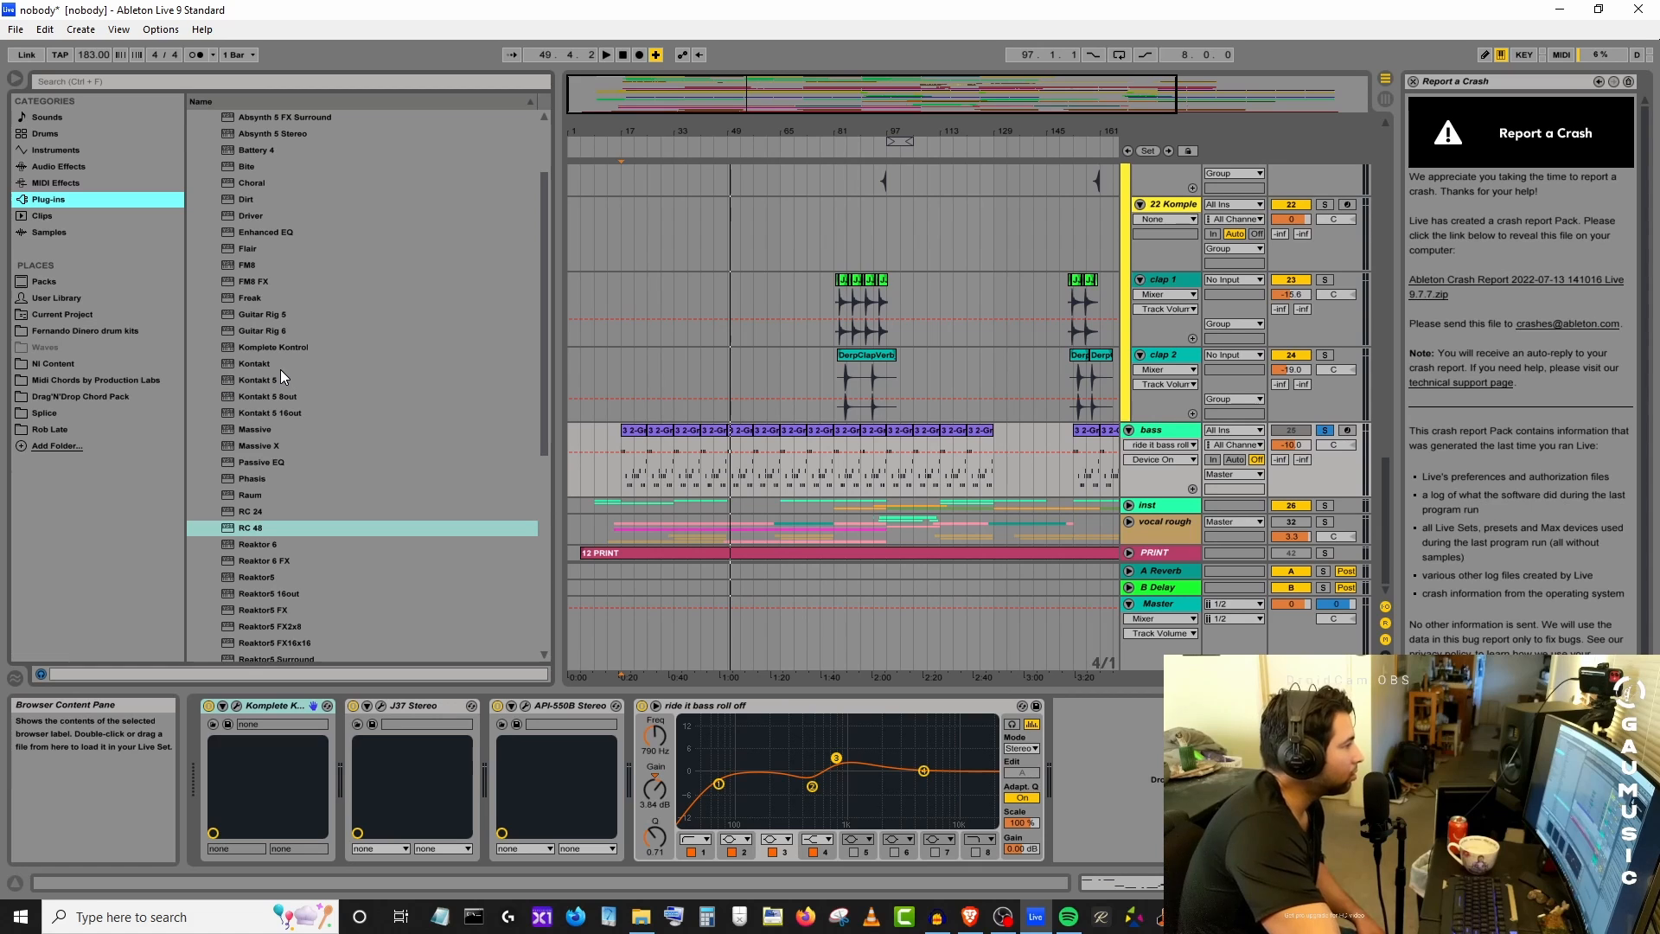
{"action": "scroll", "coordinate": [285, 369], "scroll_direction": "up", "scroll_amount": 2}
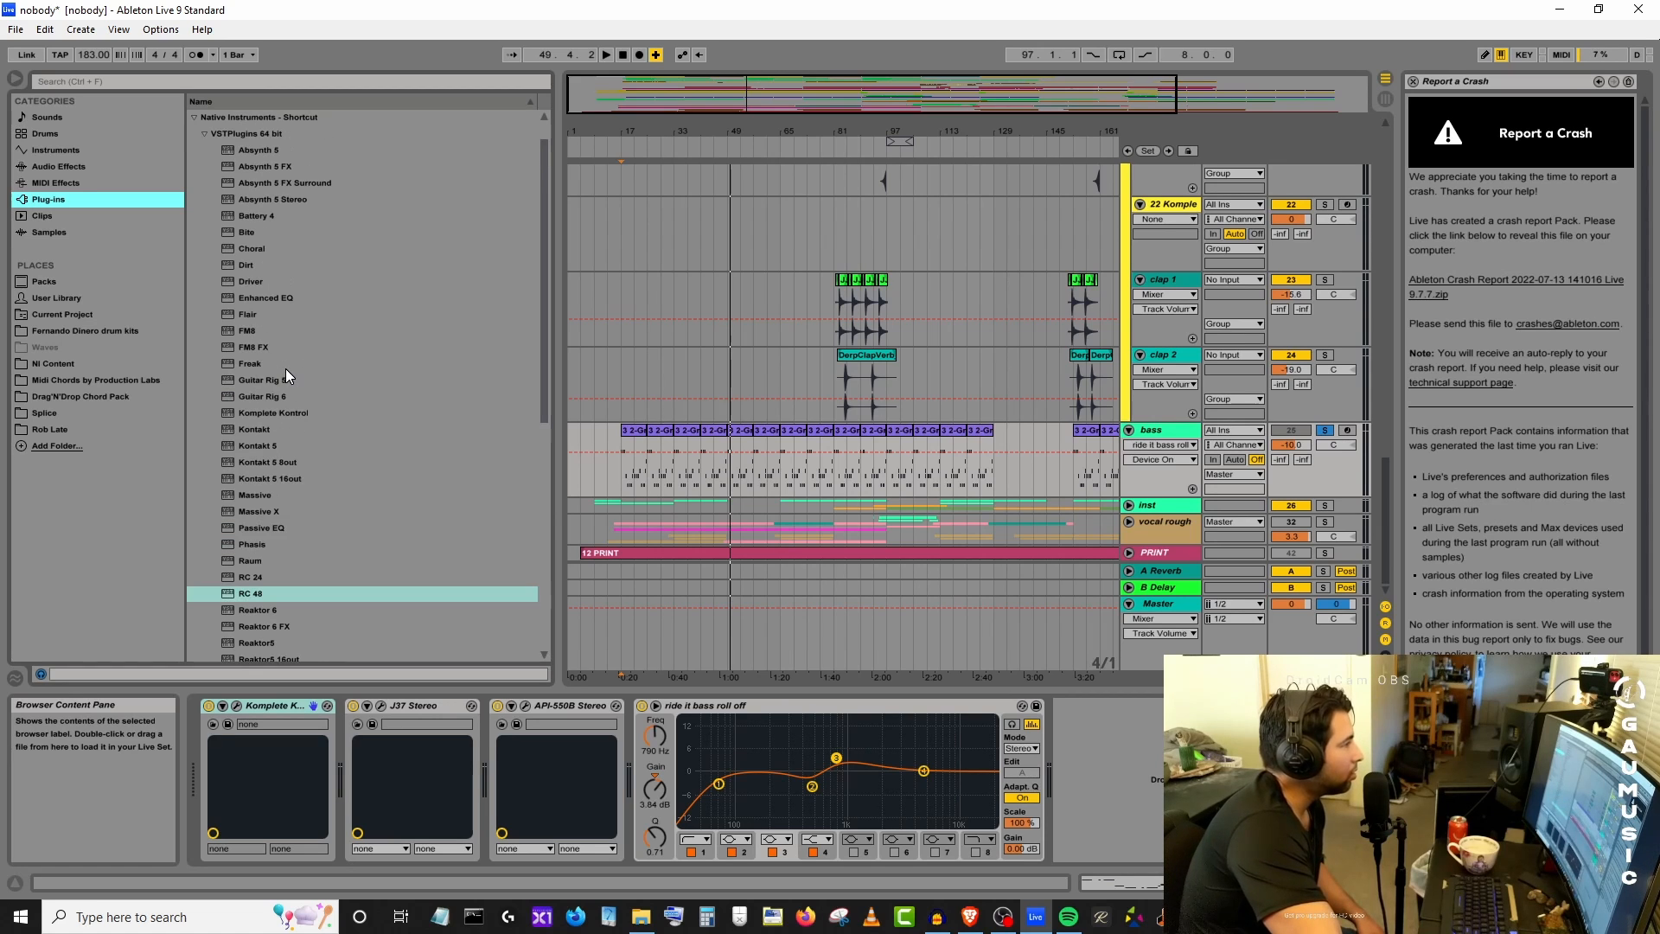
{"action": "scroll", "coordinate": [418, 377], "scroll_direction": "down", "scroll_amount": 4}
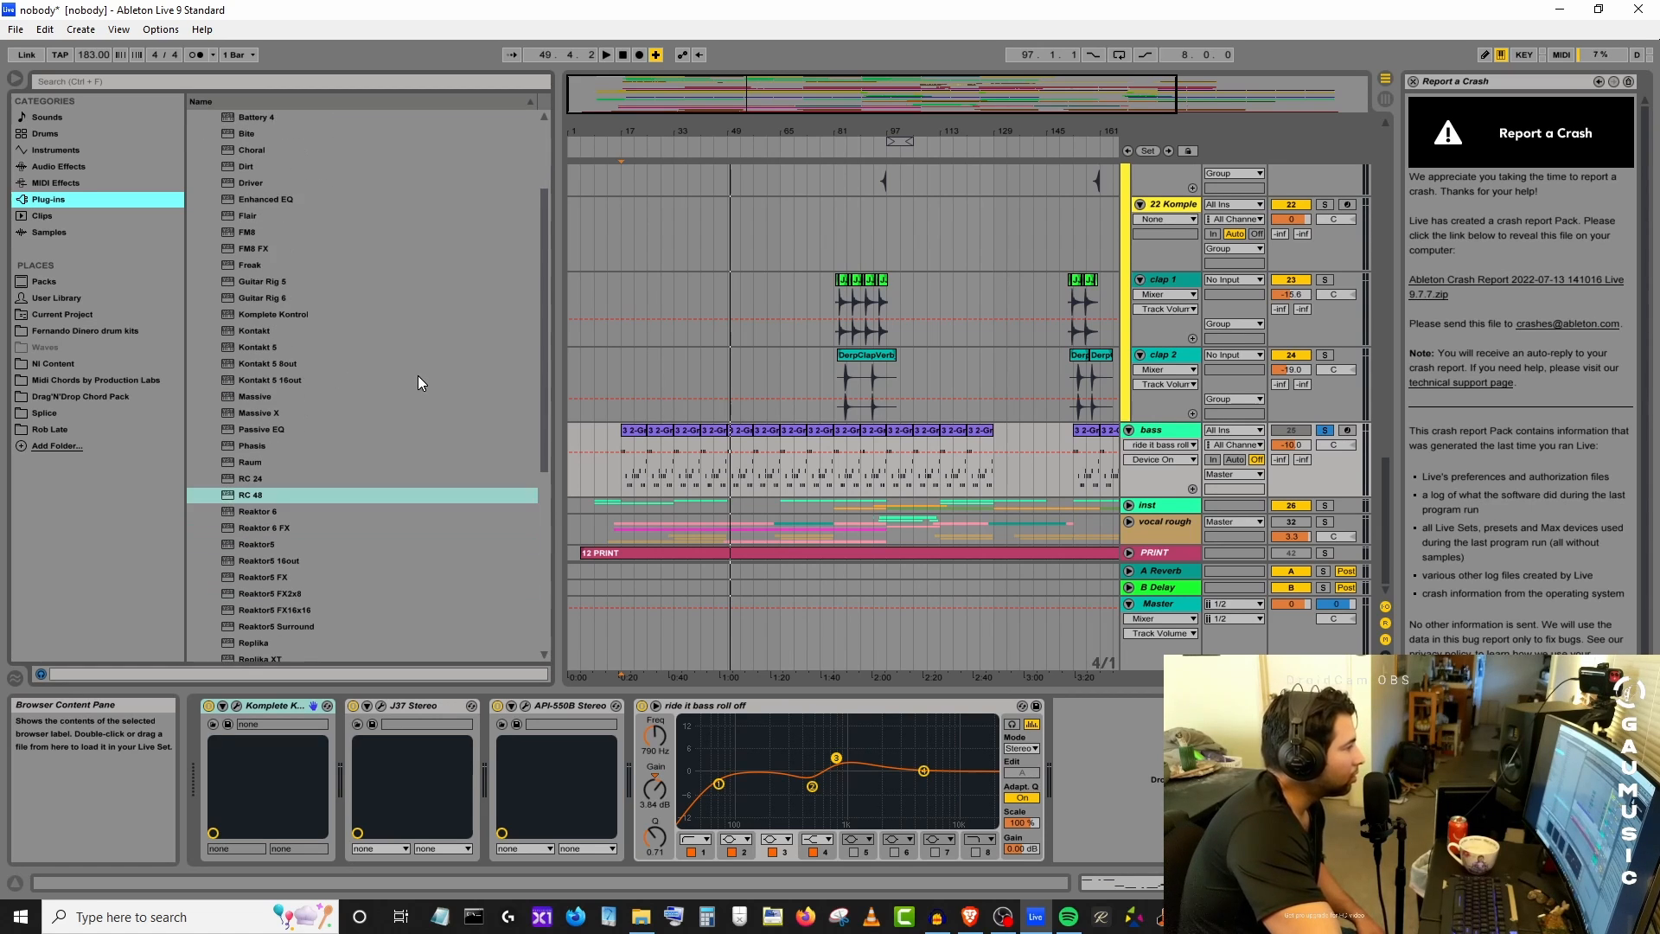
{"action": "left_click", "coordinate": [254, 561]}
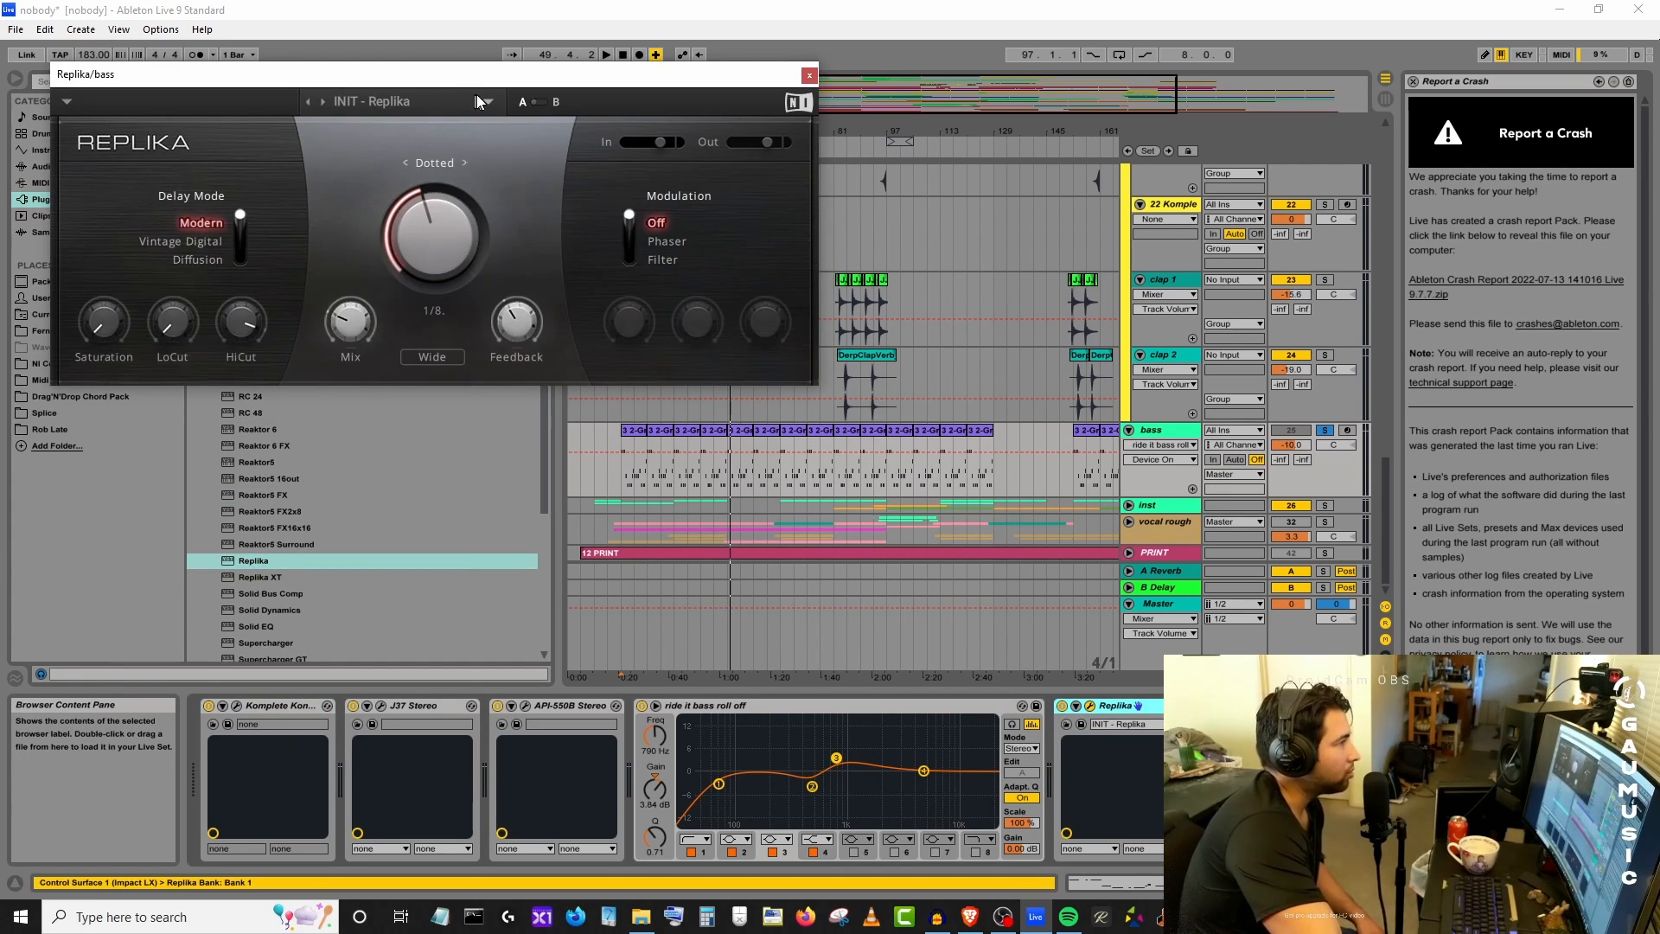
Load the user preset "ride it bass" in the bass track's Replika and close the plug-in window.
{"action": "left_click", "coordinate": [481, 102]}
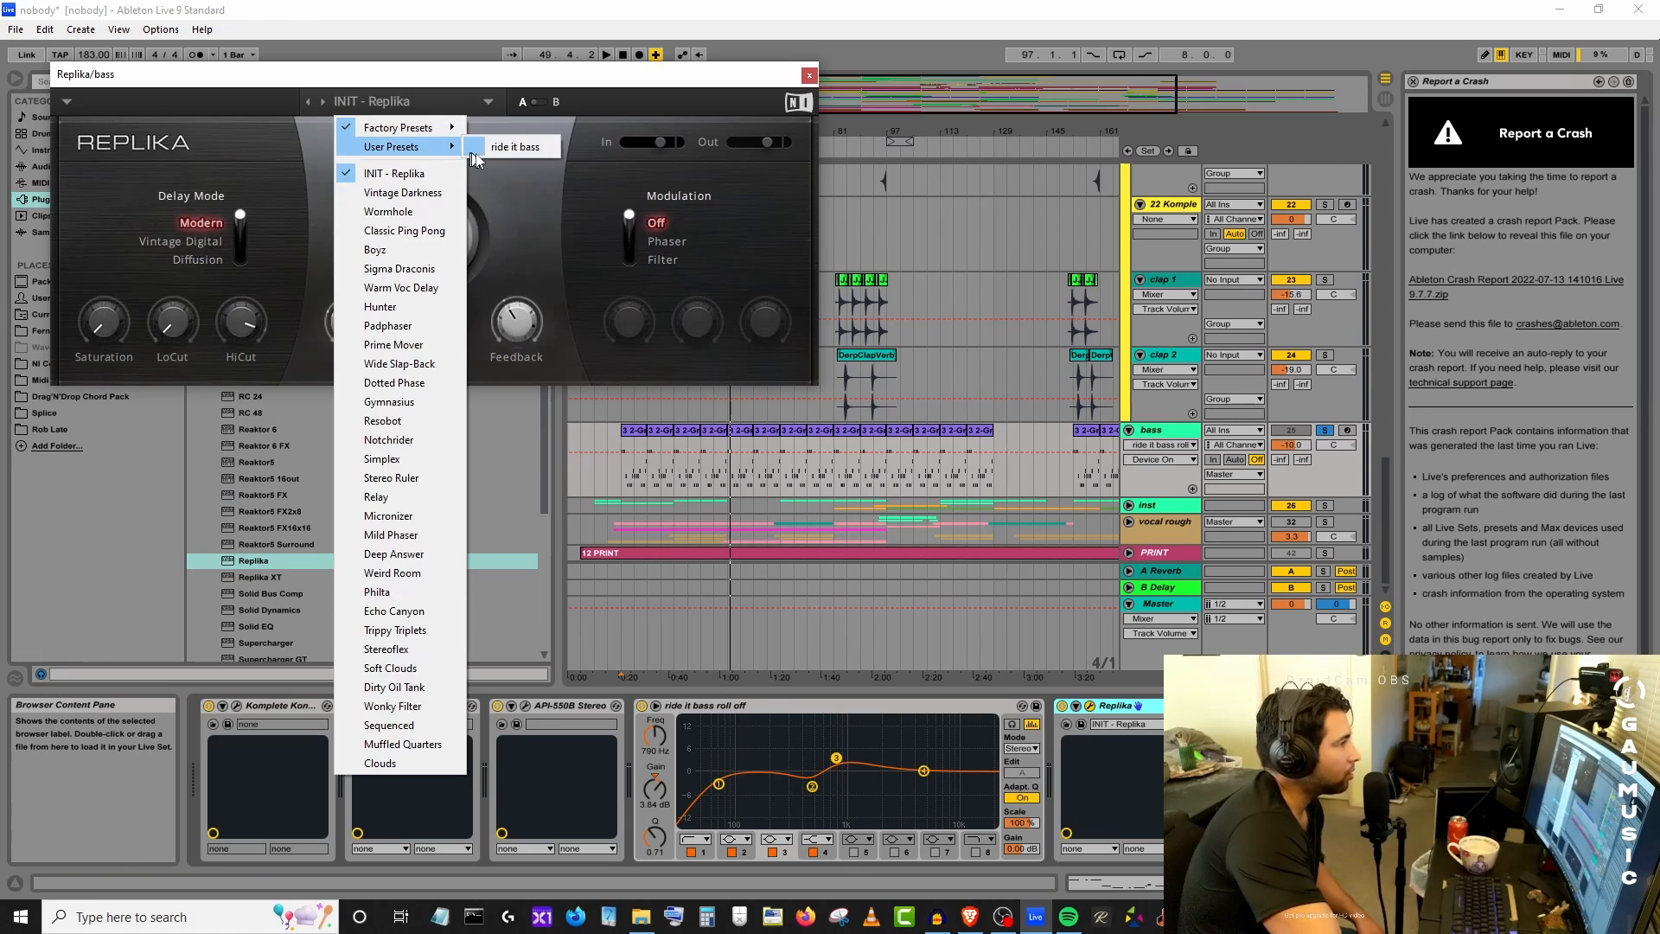
{"action": "left_click", "coordinate": [514, 147]}
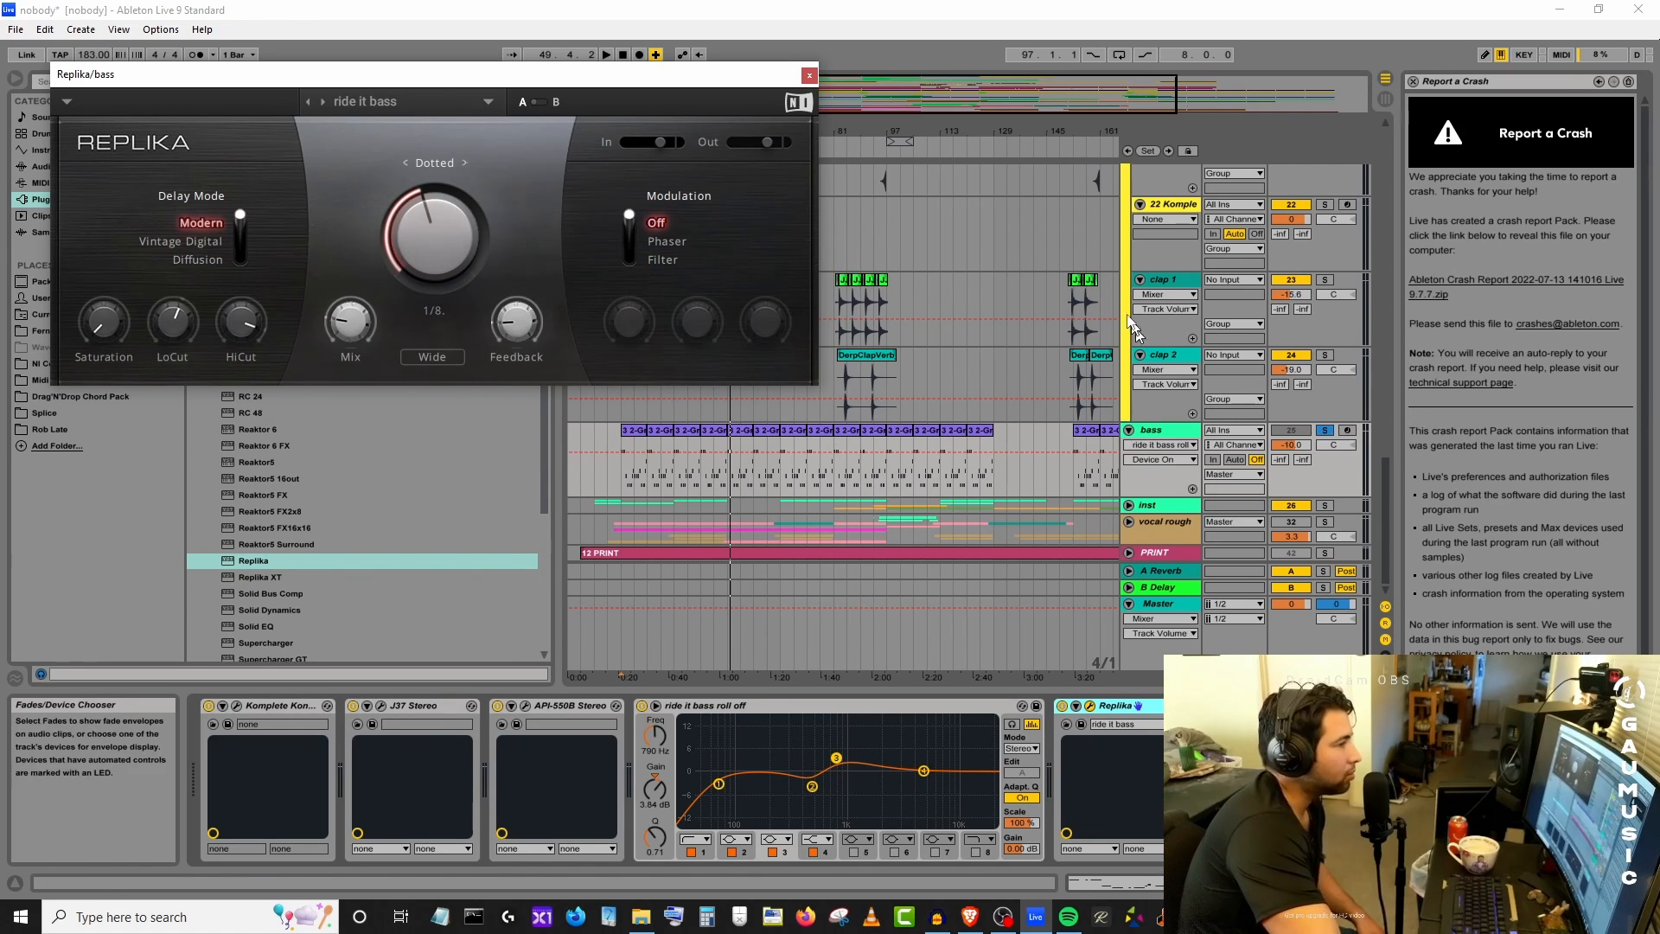
{"action": "left_click", "coordinate": [810, 76]}
Listen to the soloed bass with the Replika delay, stop playback, and deactivate Replika.
{"action": "key", "text": "space"}
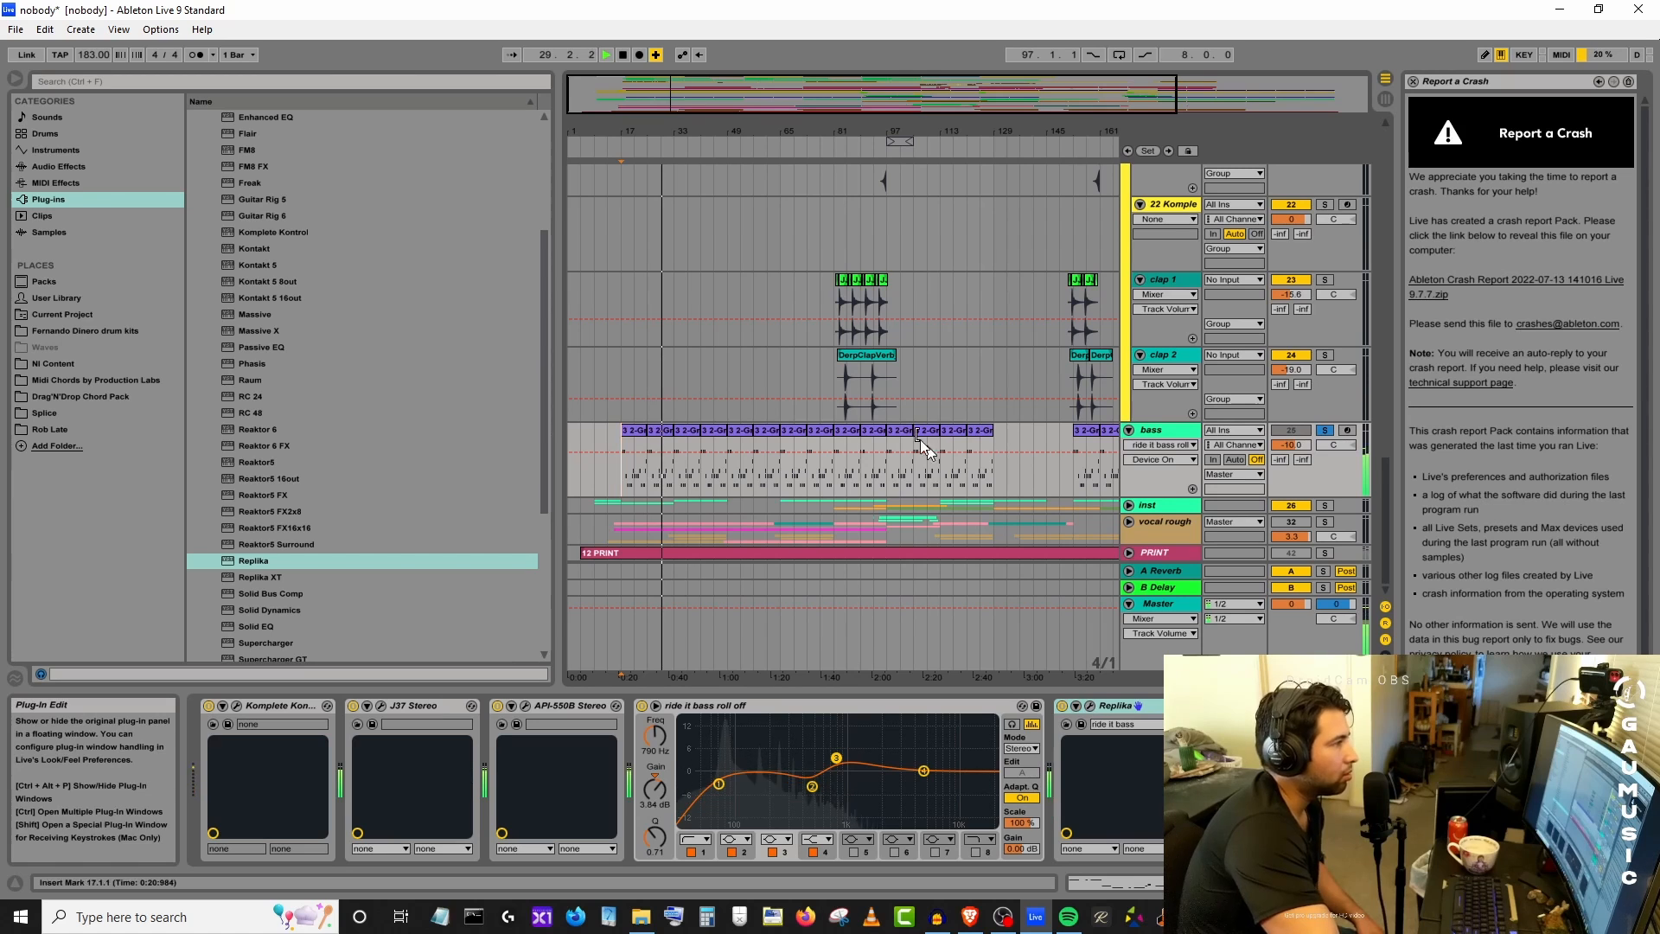
{"action": "key", "text": "space"}
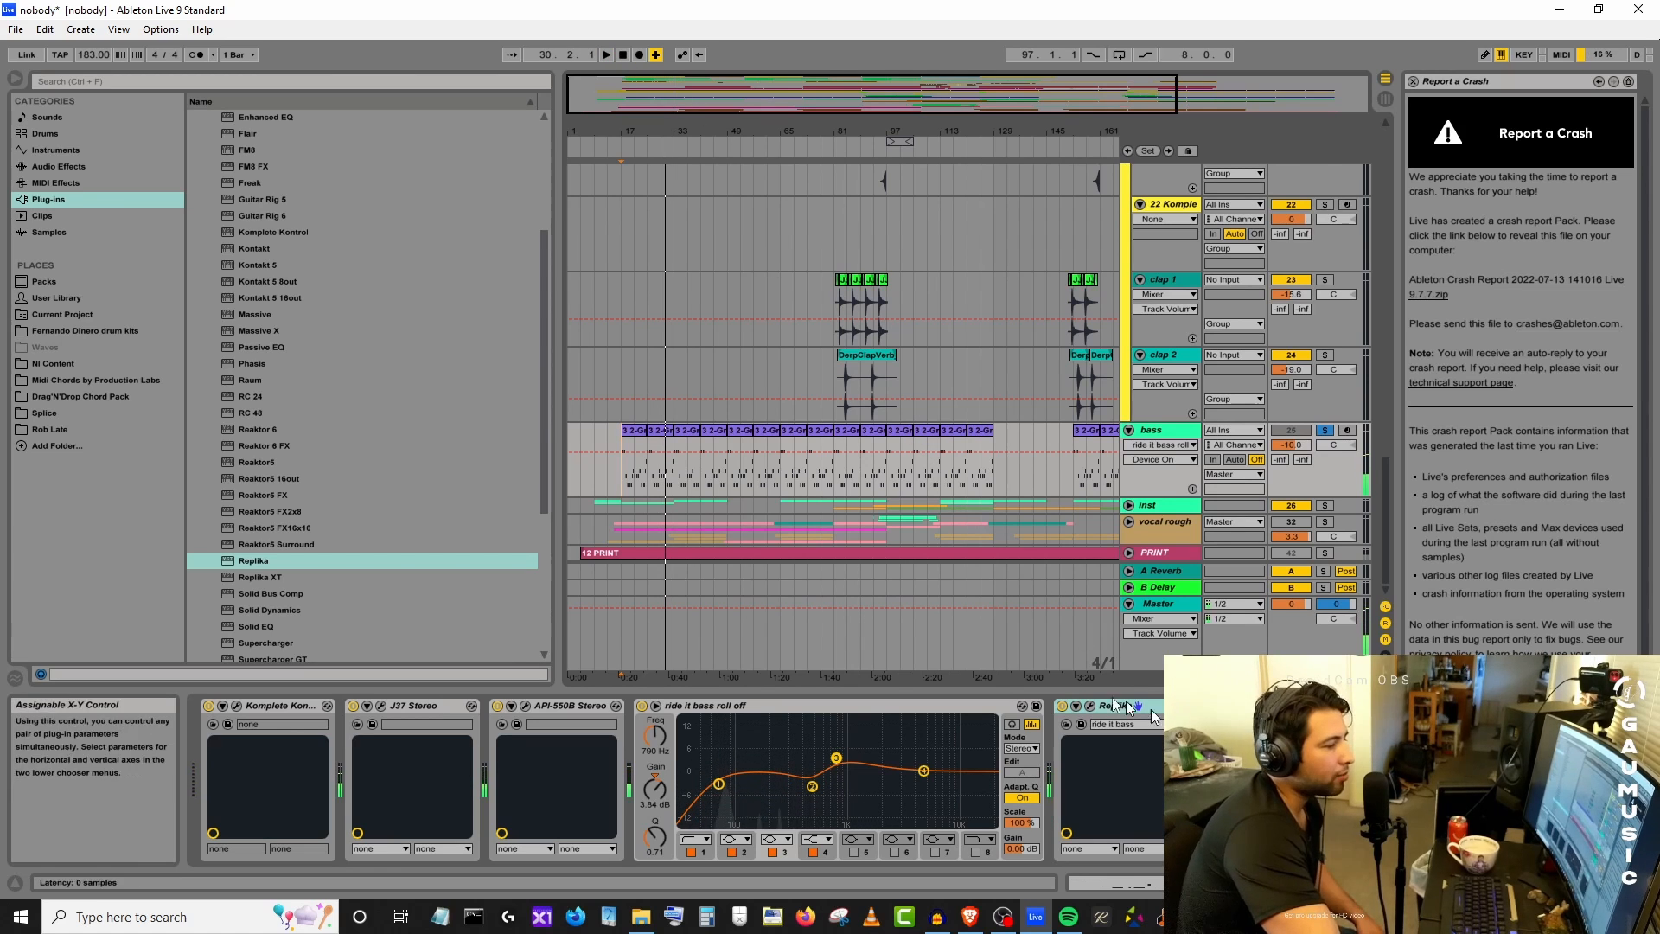
{"action": "left_click", "coordinate": [1065, 710]}
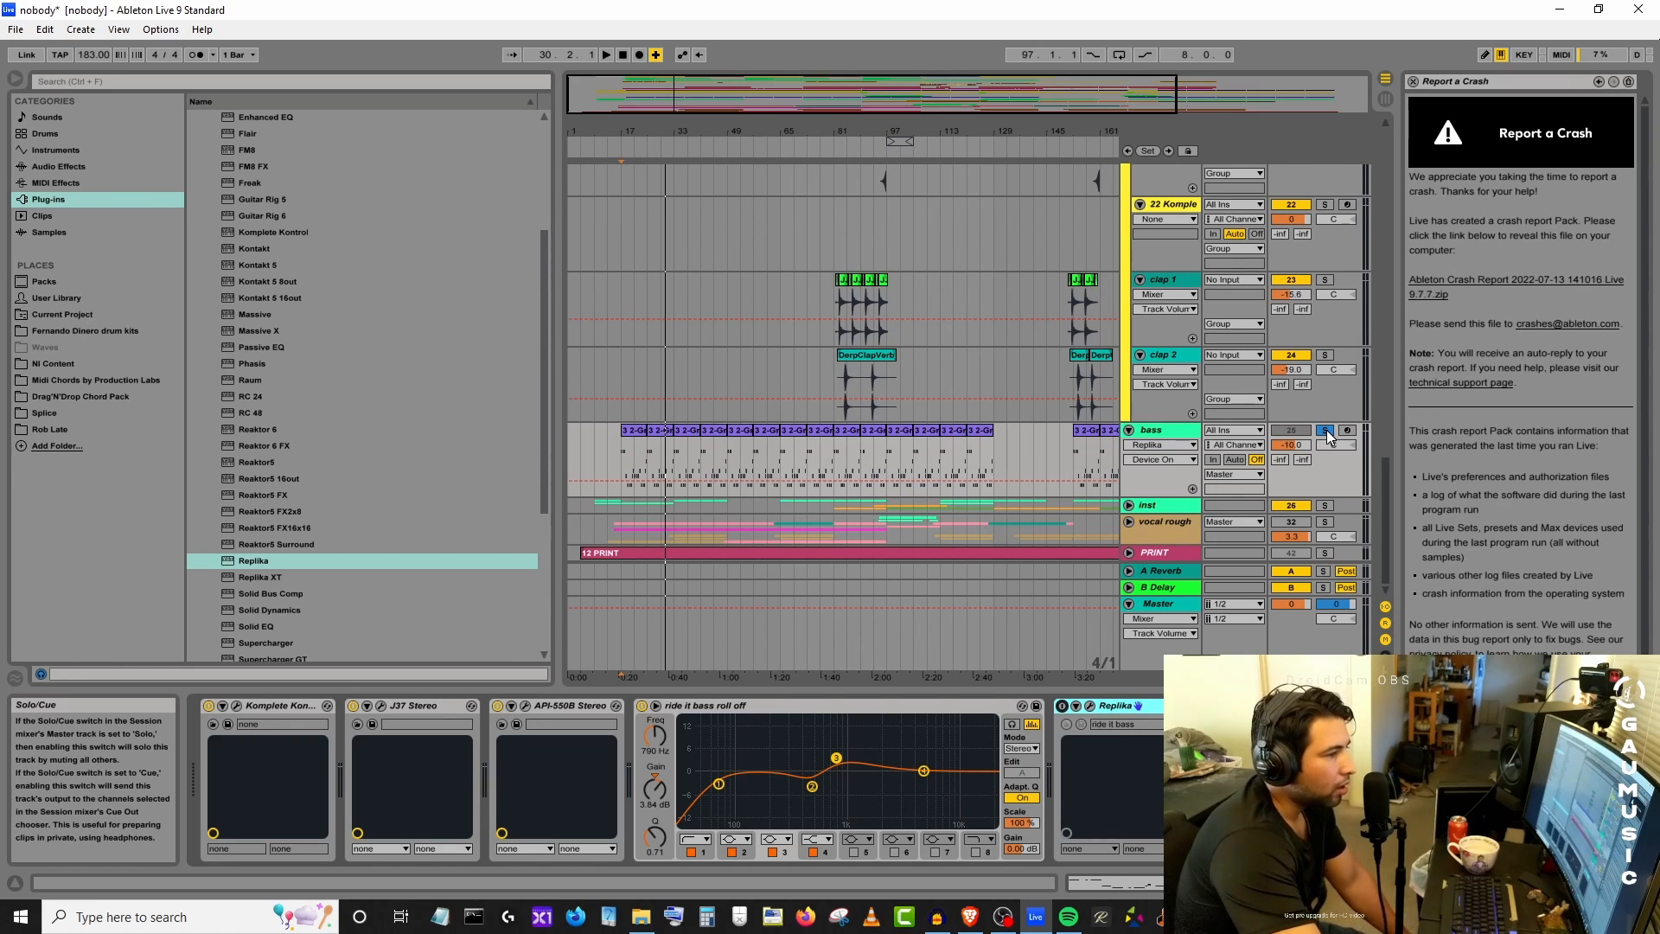
Switch to OBS Studio.
{"action": "left_click", "coordinate": [1003, 916]}
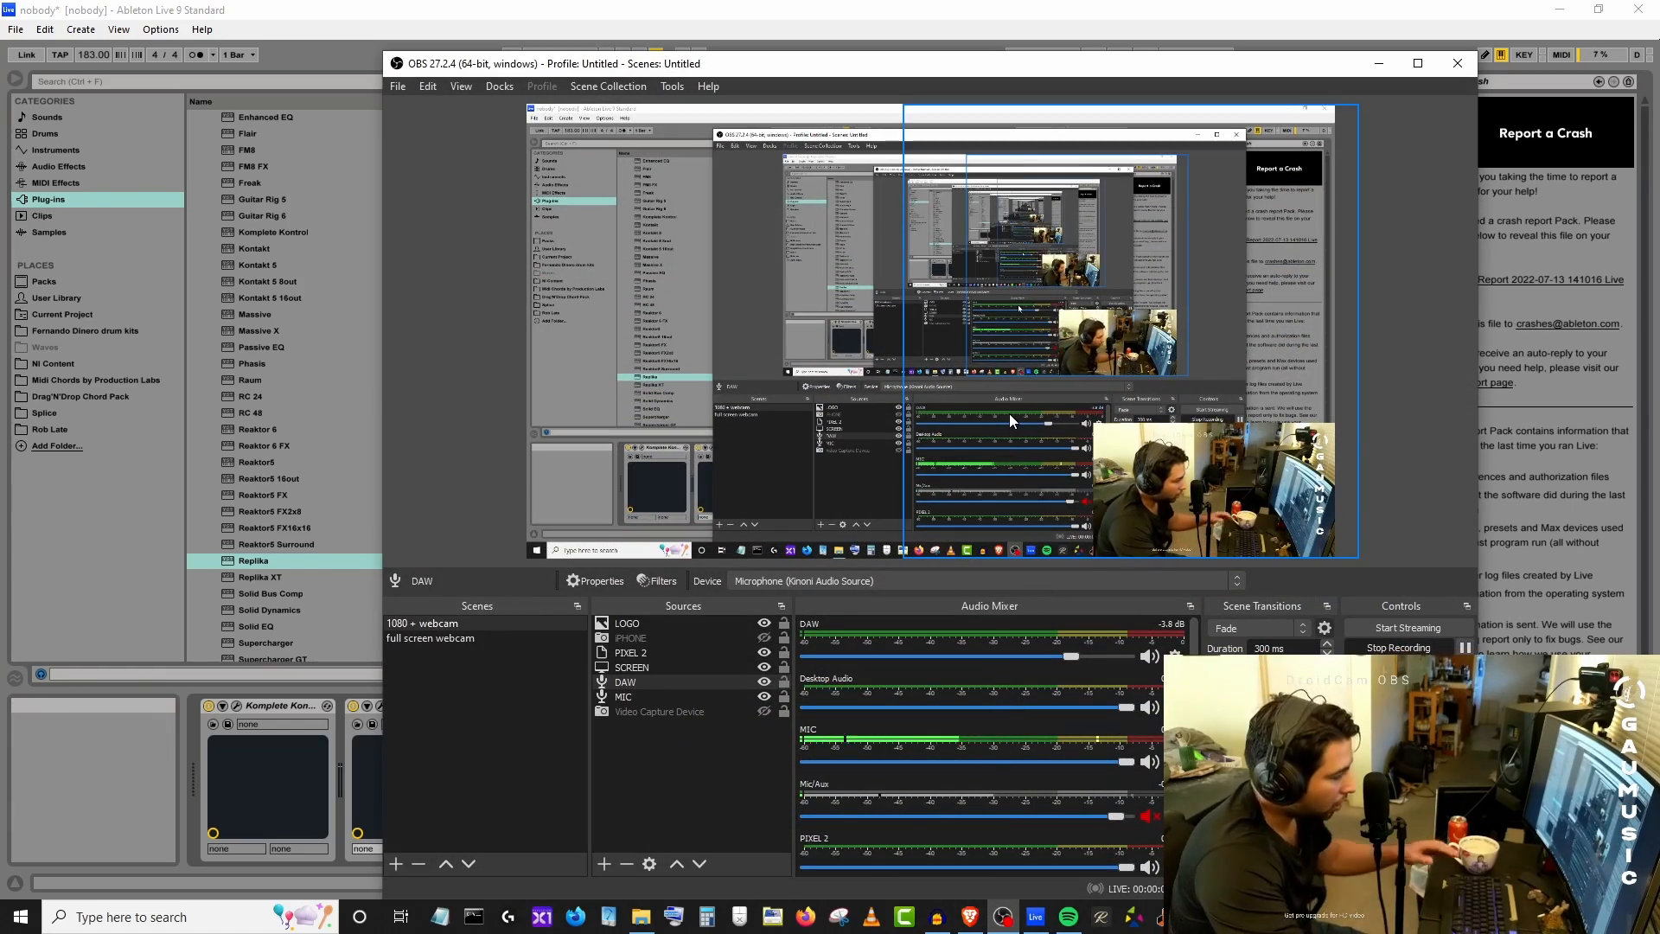